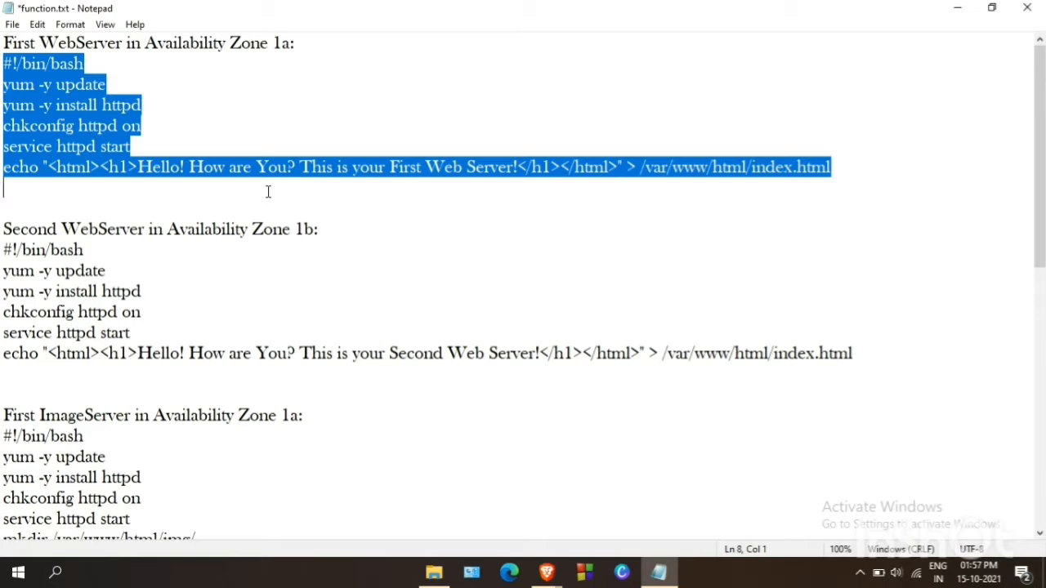
# Switch to the EC2 launch wizard, paste the First WebServer bash script as user data, and continue to storage.
pyautogui.click(542, 502)
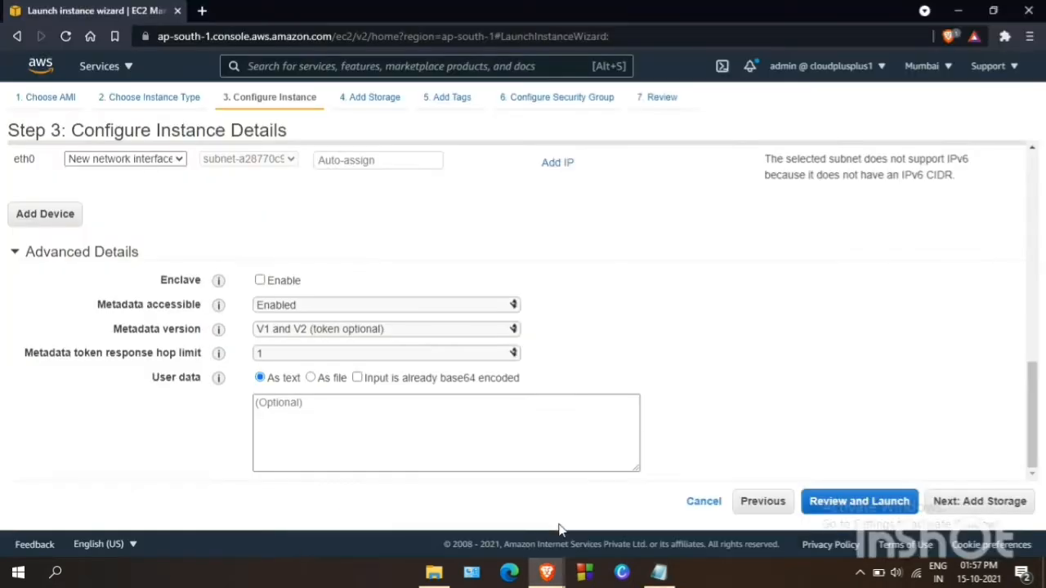
pyautogui.click(424, 419)
pyautogui.write('yum -y install httpd chkconfig httpd on service httpd start echo "<html><h1>Hello! How are You? This is your First Web Server!</h1></html>" > /var/www/html/index.html')
pyautogui.click(999, 509)
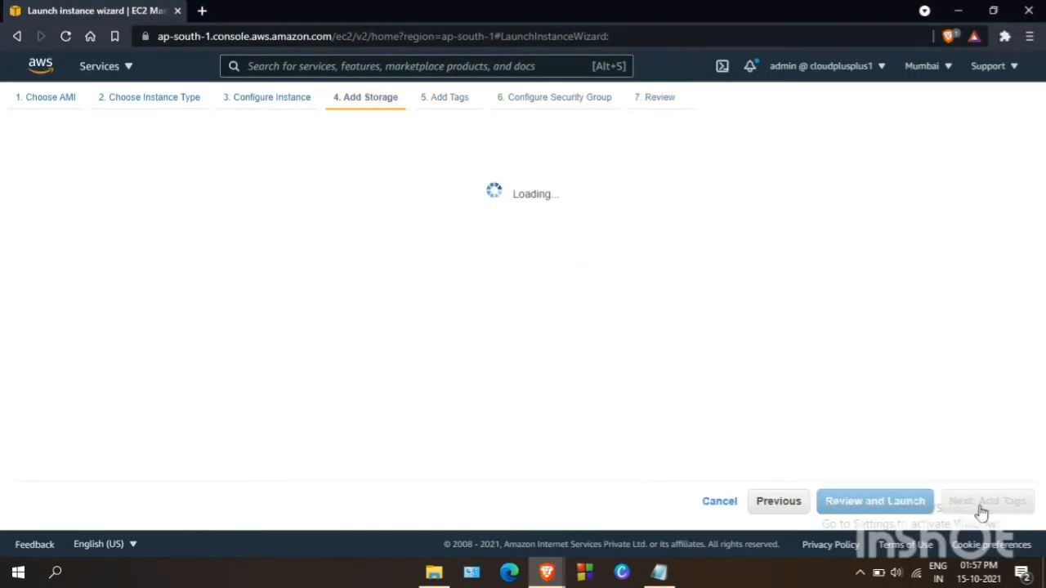
# Keep the default storage and tag the instance with key Name and value FirstWebserver.
pyautogui.click(985, 509)
pyautogui.click(37, 354)
pyautogui.write('Name')
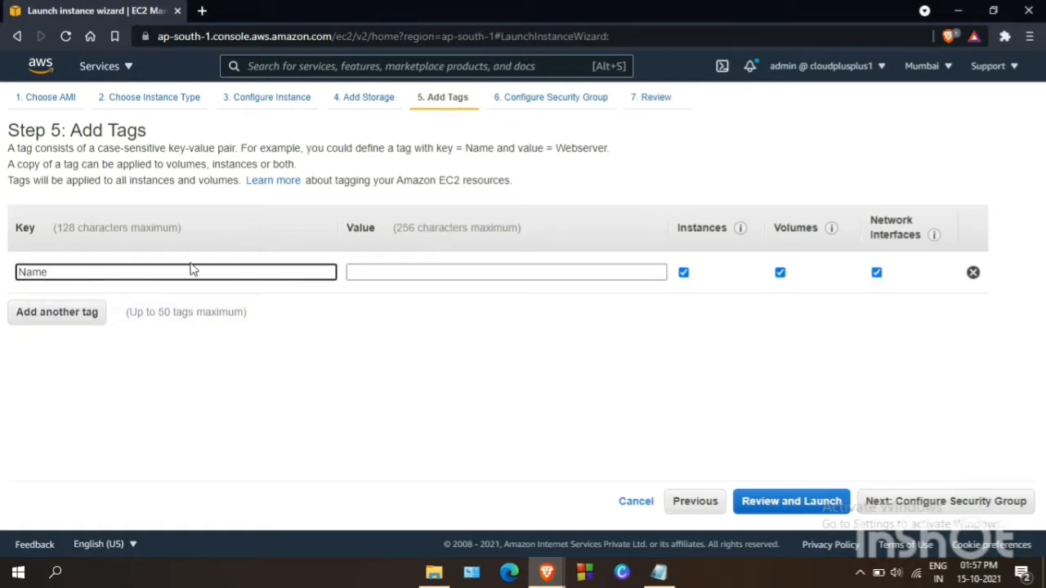
pyautogui.click(364, 273)
pyautogui.write('FirstWebserver')
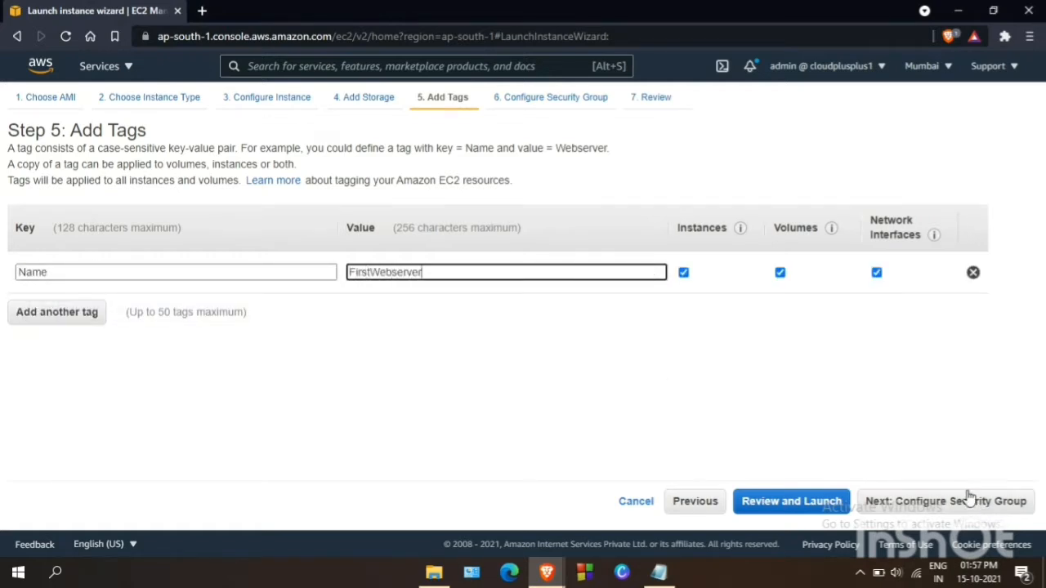
pyautogui.click(970, 501)
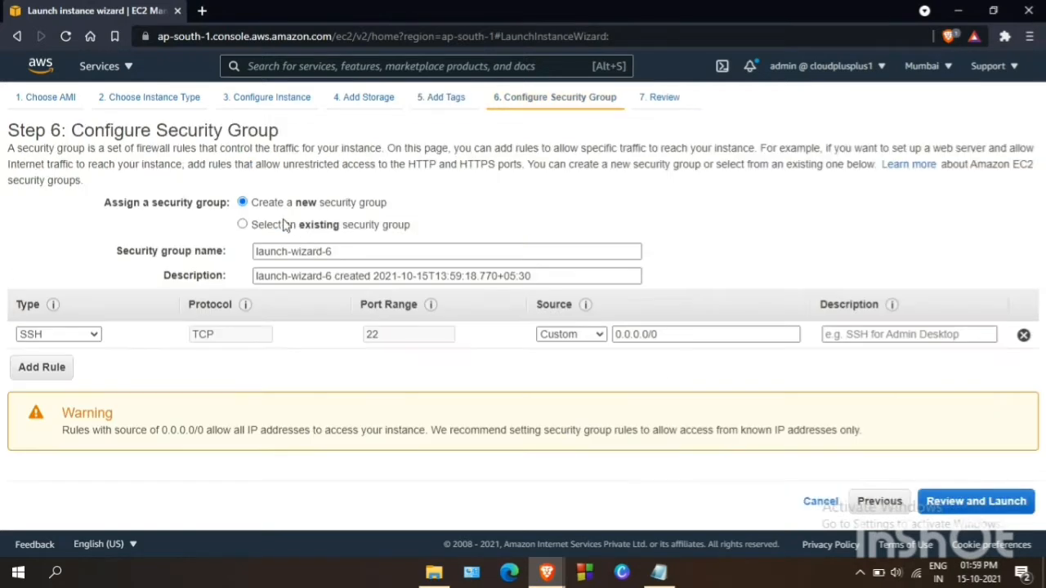
# Assign the existing security group Webserver-SG to the first web server and continue to the launch review.
pyautogui.click(284, 225)
pyautogui.scroll(-5, 172, 255)
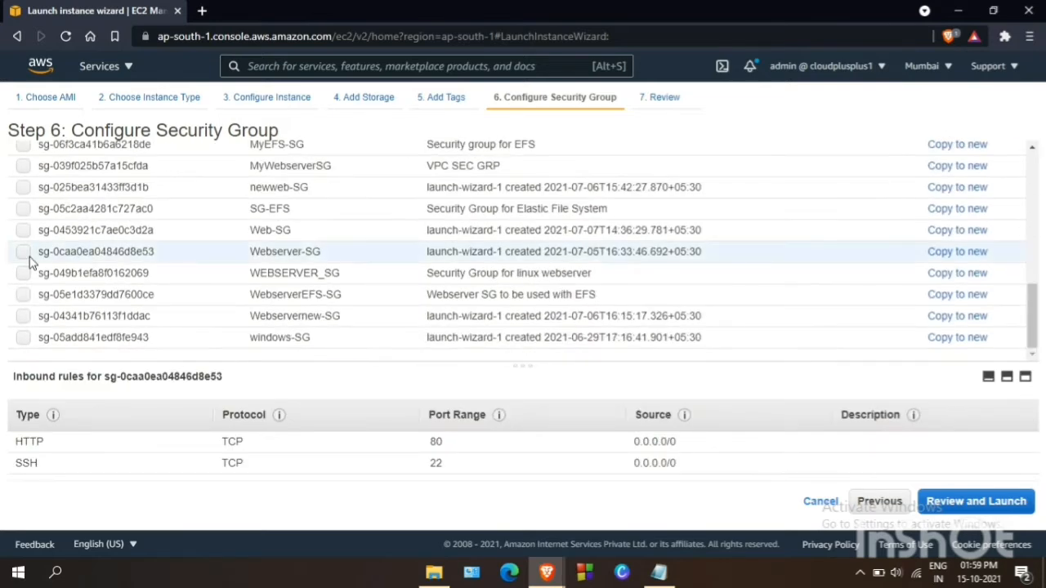
pyautogui.click(24, 253)
pyautogui.click(977, 501)
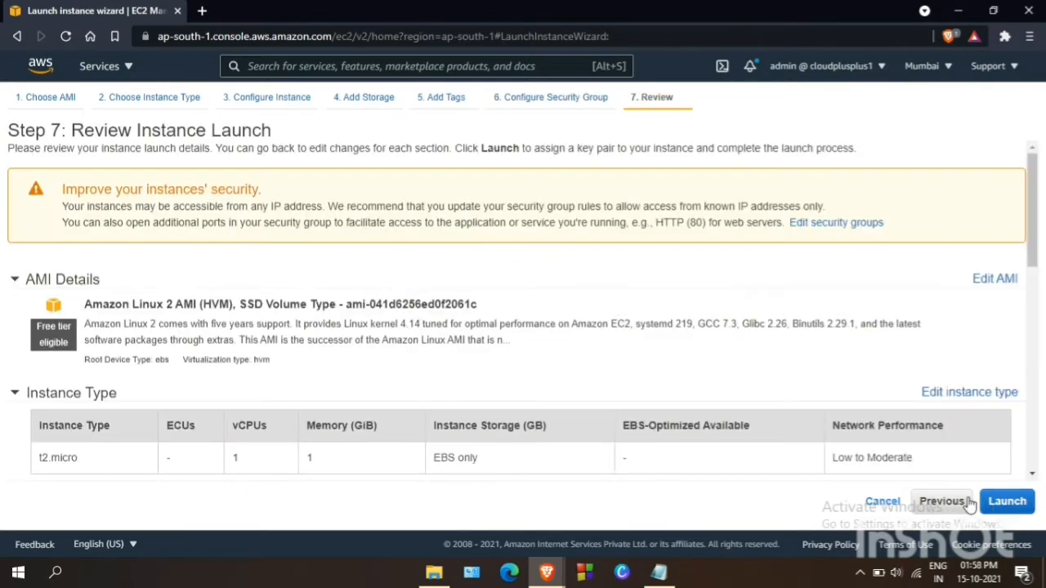
# Launch the first web server with the existing key pair mumbaiKP, acknowledging key access, and open the instances list.
pyautogui.click(1001, 500)
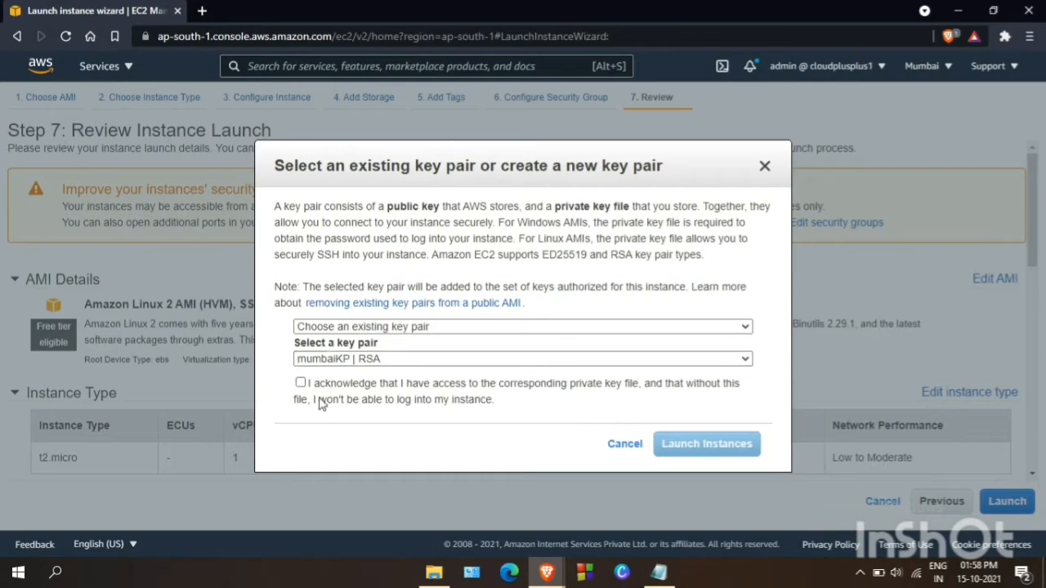
pyautogui.click(300, 383)
pyautogui.click(707, 444)
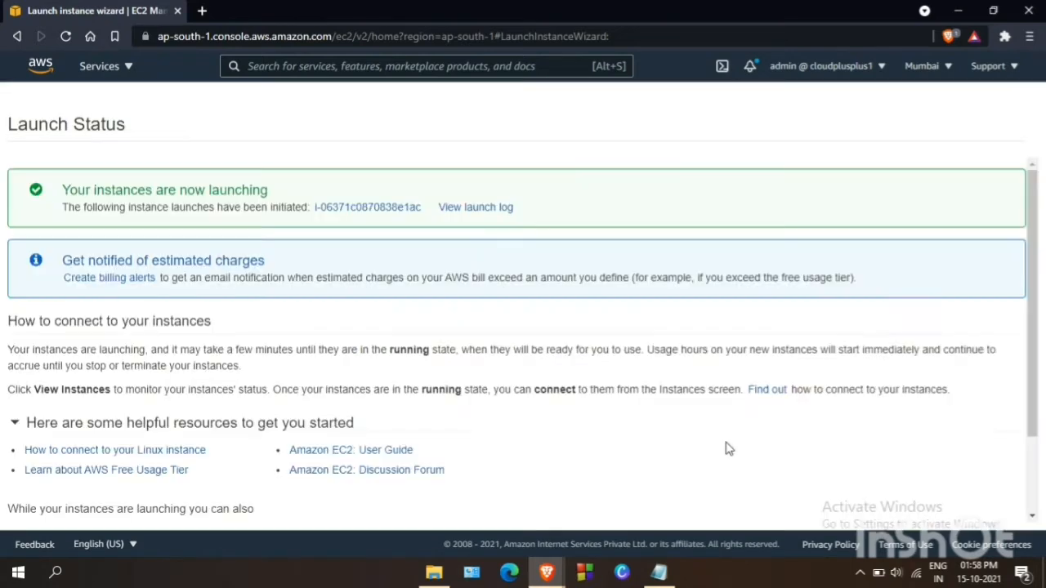
pyautogui.scroll(-2, 1028, 286)
pyautogui.click(979, 507)
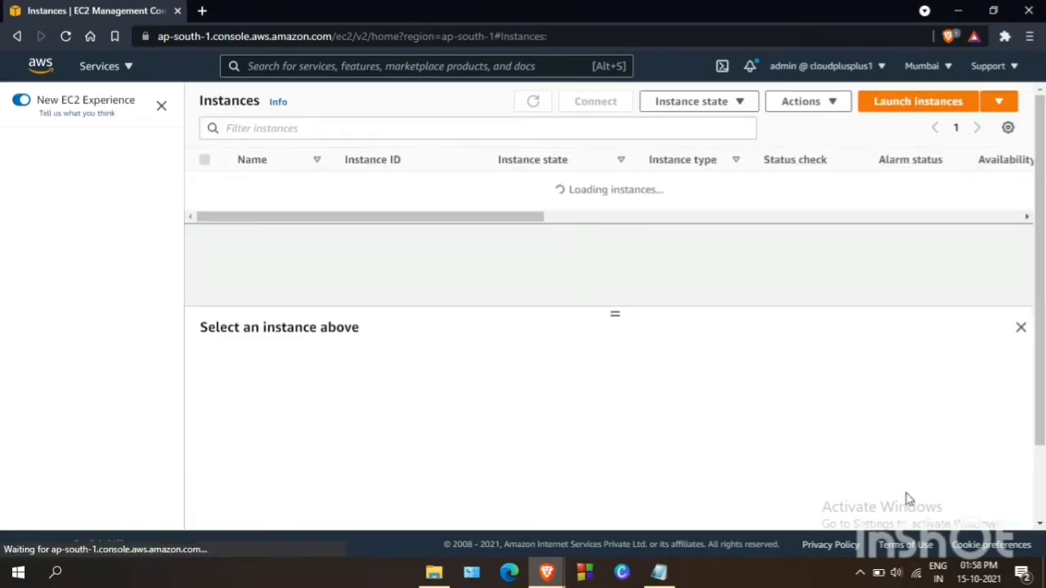
# Start another instance launch using the 64-bit (x86) Amazon Linux 2 AMI and the t2.micro type.
pyautogui.click(917, 100)
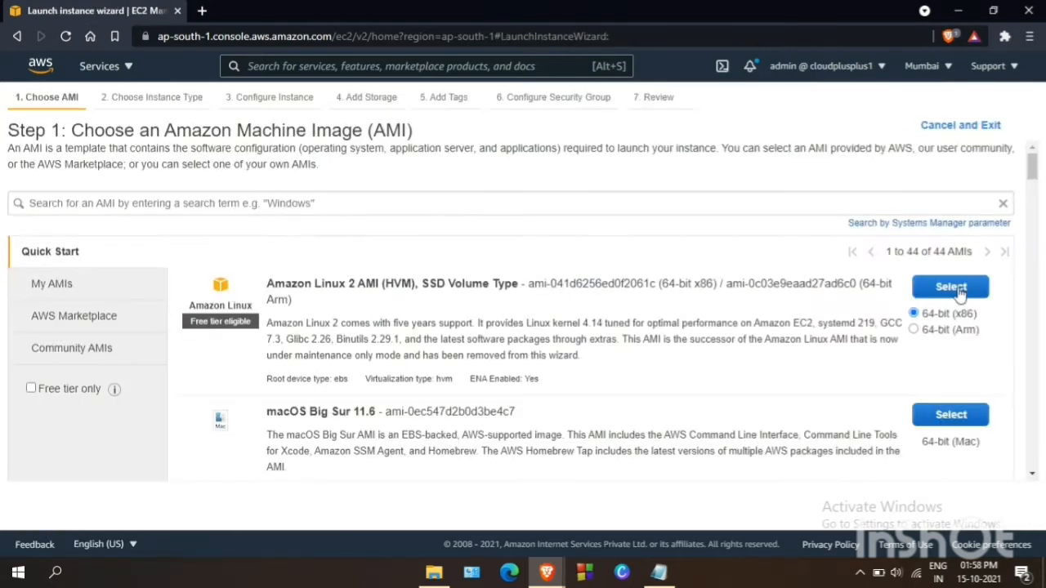
pyautogui.click(957, 288)
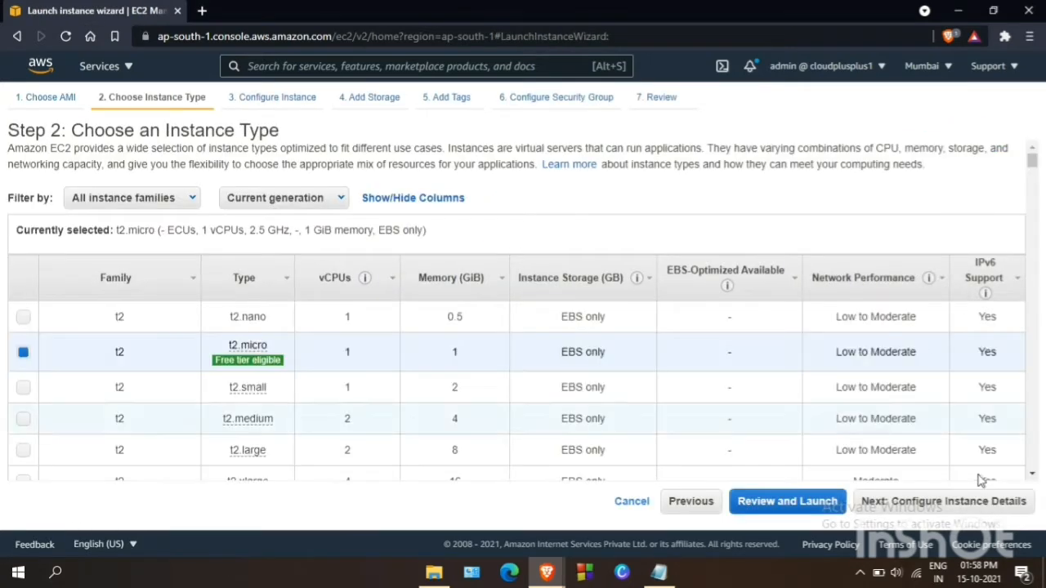
pyautogui.click(940, 502)
# Place the new instance in the default ap-south-1b subnet and choose its auto-assign public IP setting.
pyautogui.click(436, 296)
pyautogui.click(425, 343)
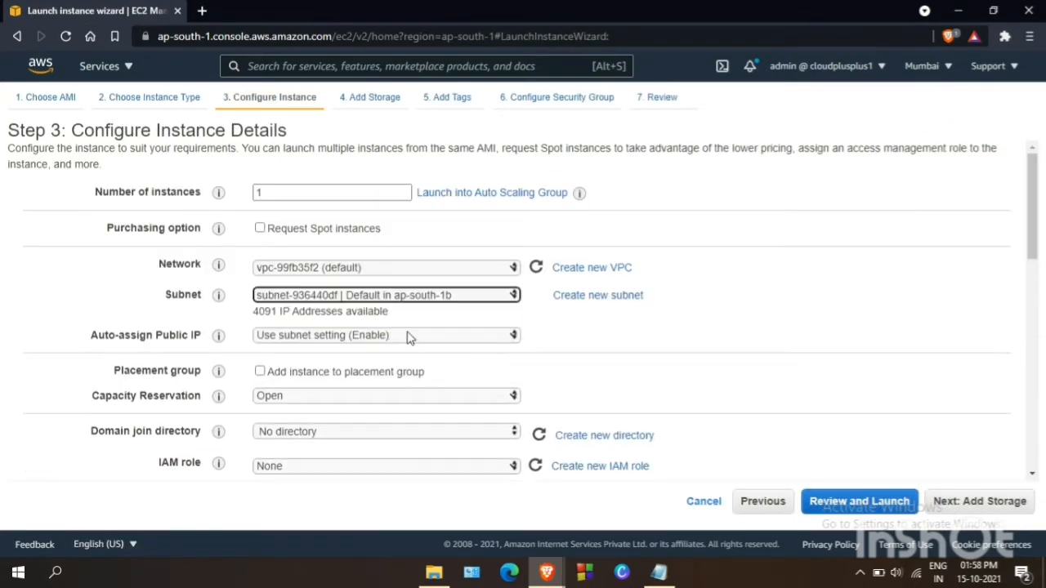
pyautogui.click(409, 339)
pyautogui.click(399, 365)
# Copy the Second WebServer bash script from function.txt in Notepad into the instance's user data and continue to storage.
pyautogui.moveTo(1032, 194); pyautogui.dragTo(1034, 419)
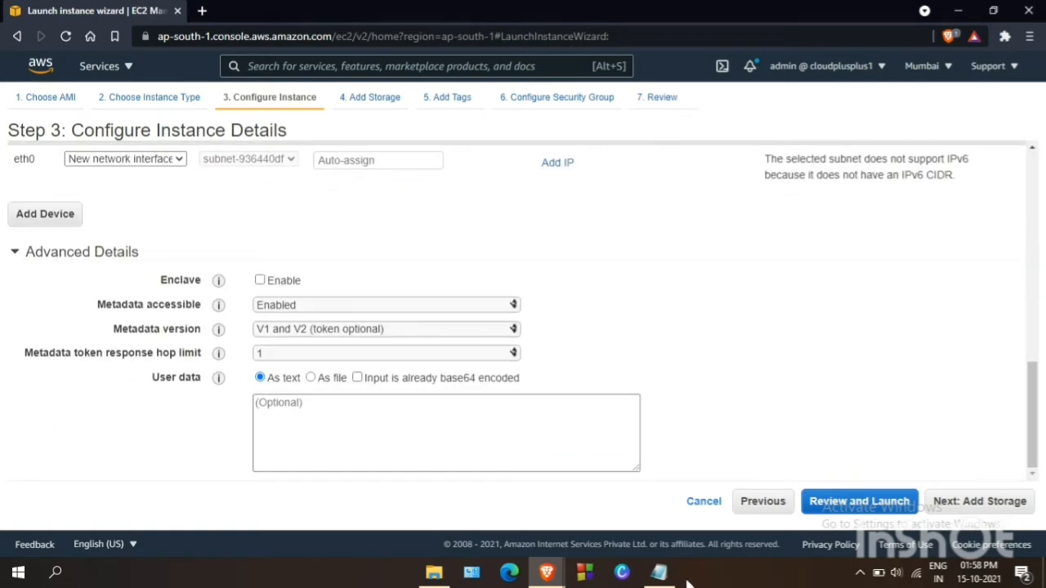
pyautogui.moveTo(660, 574)
pyautogui.click(670, 543)
pyautogui.moveTo(3, 249); pyautogui.dragTo(855, 355)
pyautogui.moveTo(547, 570)
pyautogui.click(572, 516)
pyautogui.click(449, 422)
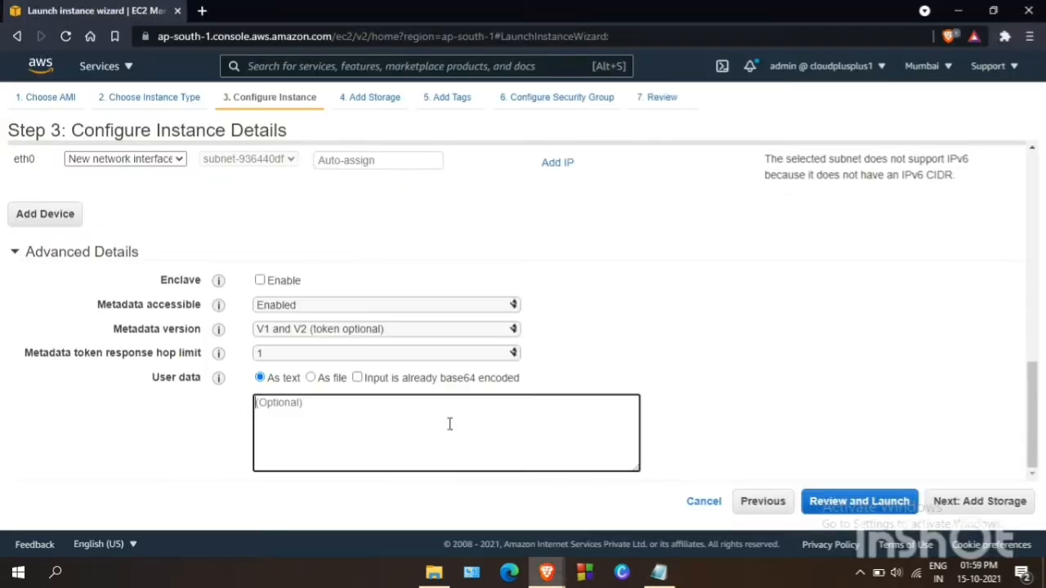
pyautogui.write('yum -y update yum -y install httpd systemctl start httpd service httpd start echo "<html><h1>Hello! How are You!! This is your Second Web Server!</h1></html>" > /var/www/html/index.html')
pyautogui.click(973, 502)
# Keep the default storage and add a tag with key Name identifying the instance as the second web server.
pyautogui.click(993, 511)
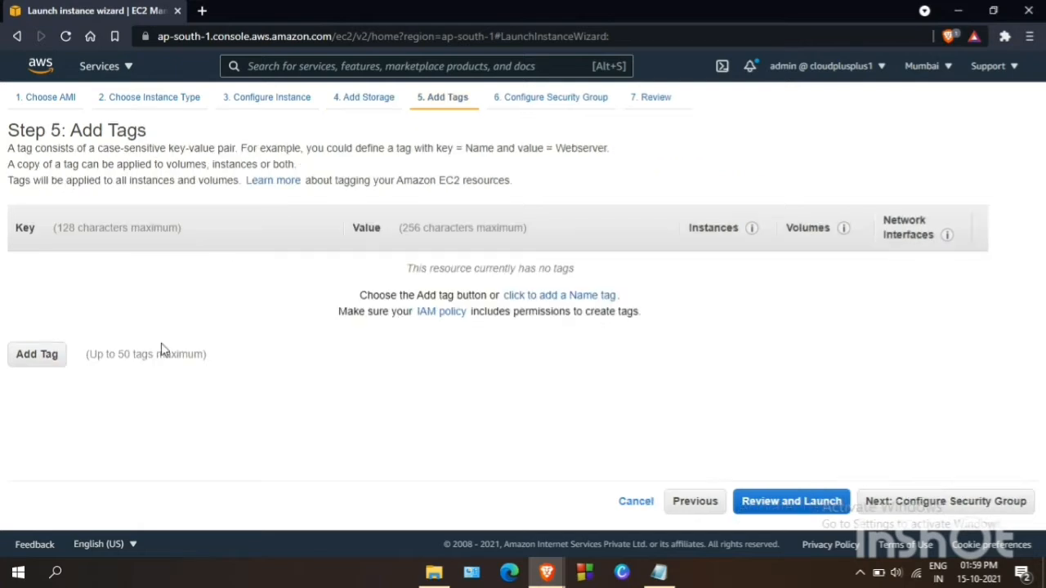
pyautogui.click(36, 360)
pyautogui.write('Name')
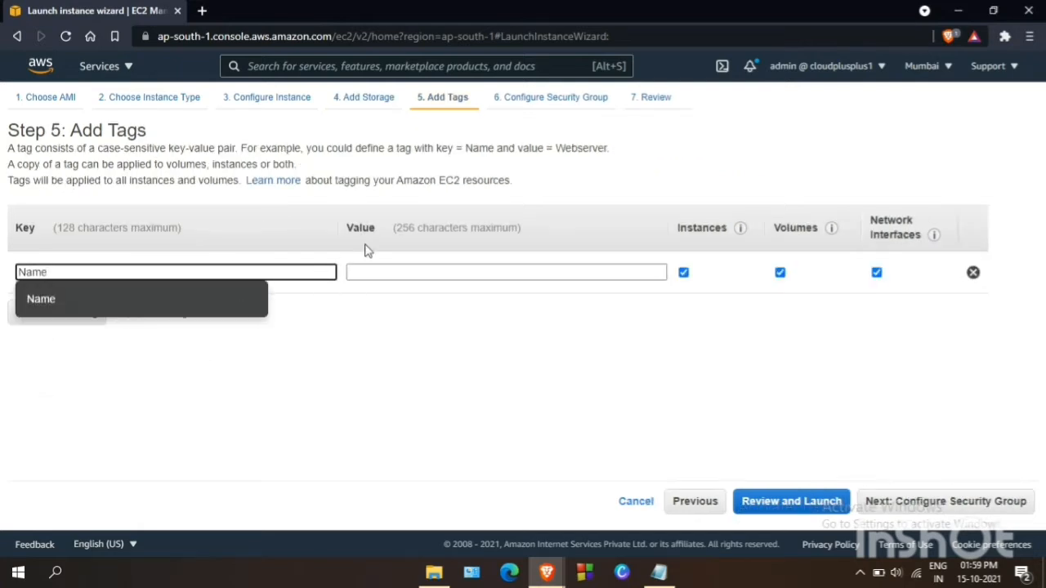
pyautogui.click(392, 274)
pyautogui.write('SecondV')
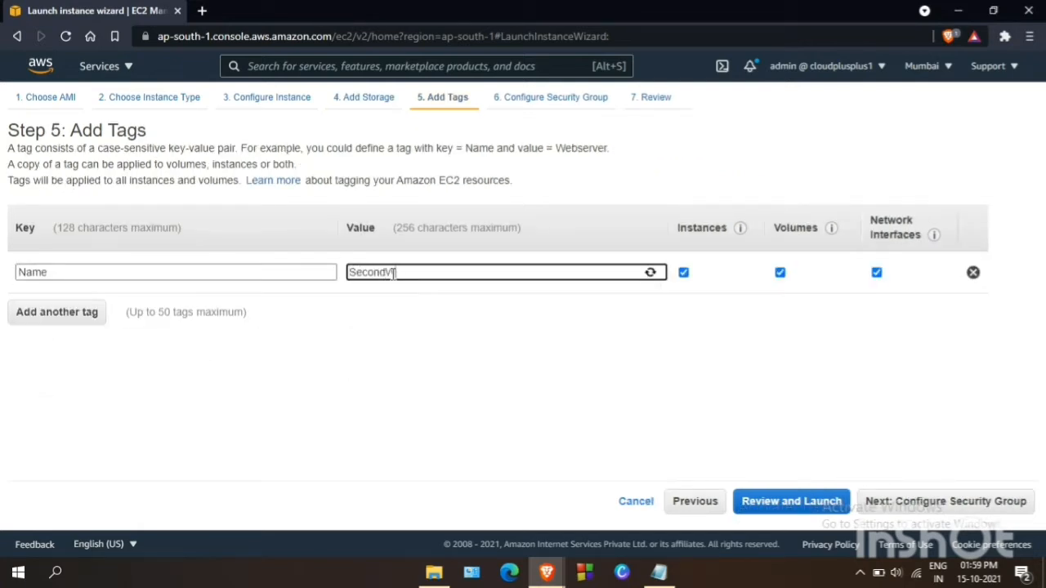
pyautogui.click(884, 502)
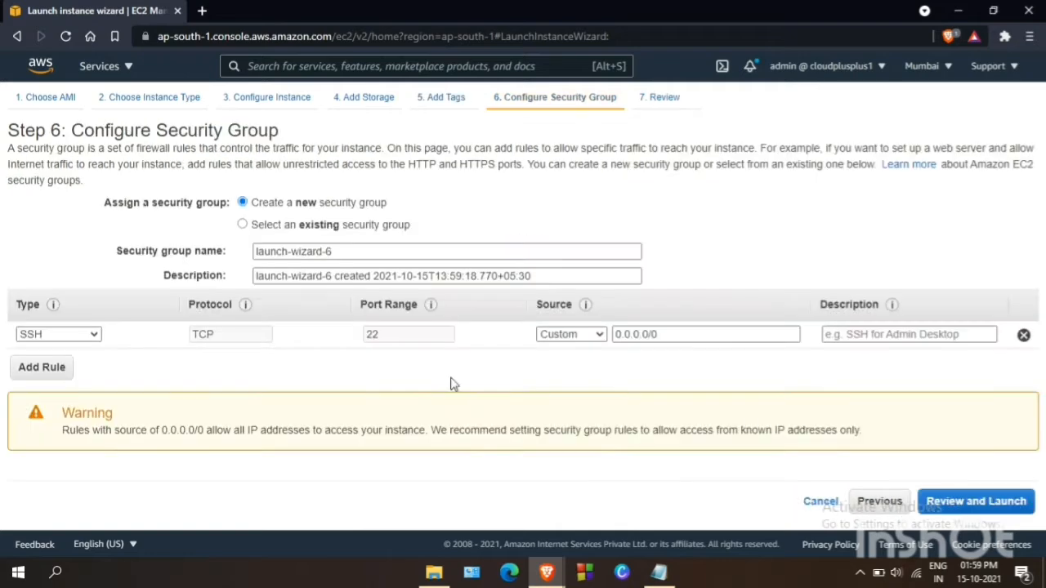
# Select the existing security group Webserver-SG for the second web server and continue to the launch review.
pyautogui.click(284, 225)
pyautogui.scroll(-5, 164, 245)
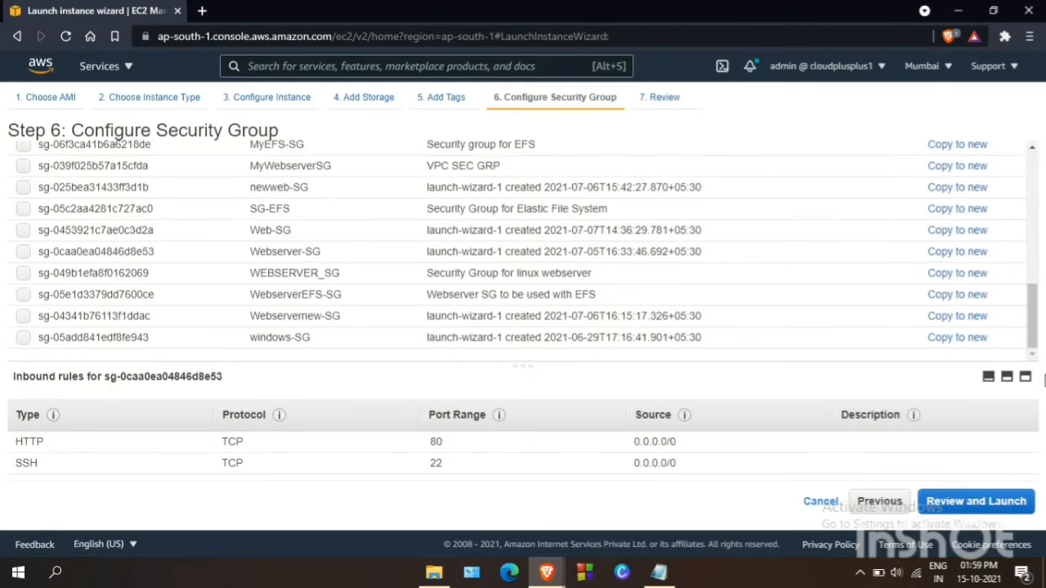
pyautogui.click(119, 256)
pyautogui.click(1001, 491)
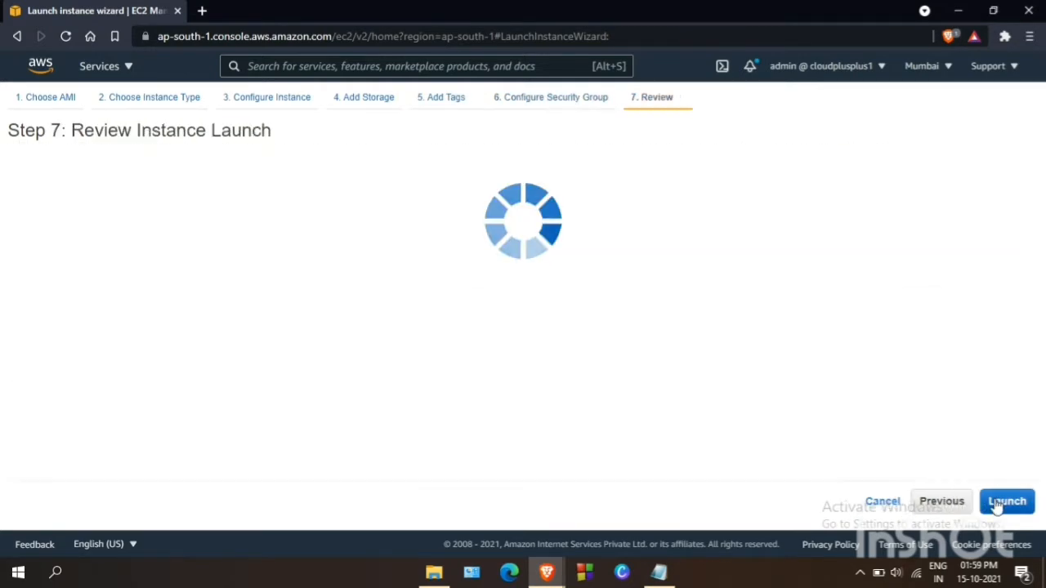
# Launch the second web server with the existing key pair mumbaiKP, acknowledging key access, and return to the instances list.
pyautogui.click(1007, 499)
pyautogui.click(300, 383)
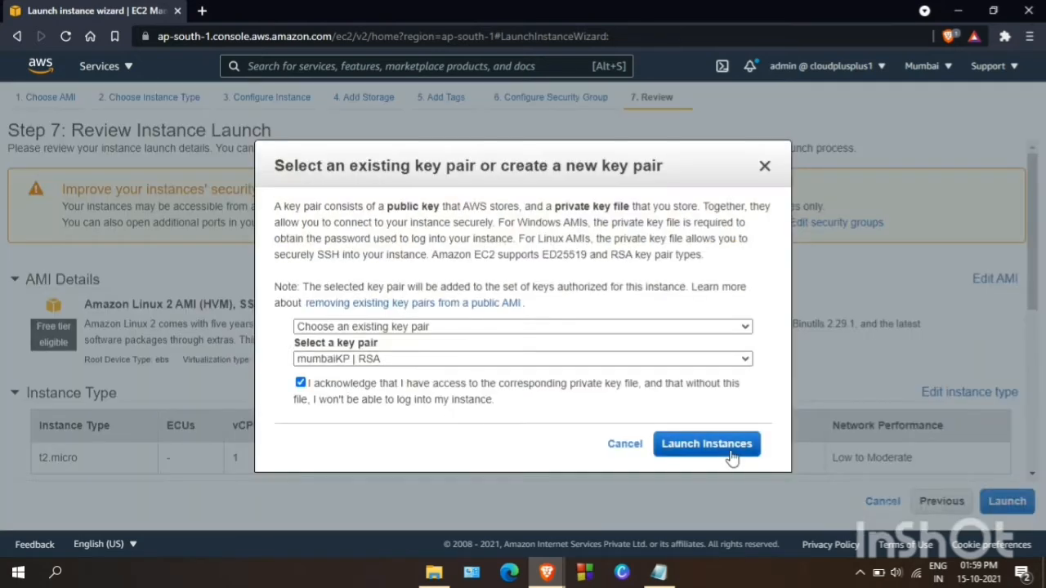
pyautogui.click(731, 458)
pyautogui.scroll(-5, 1029, 382)
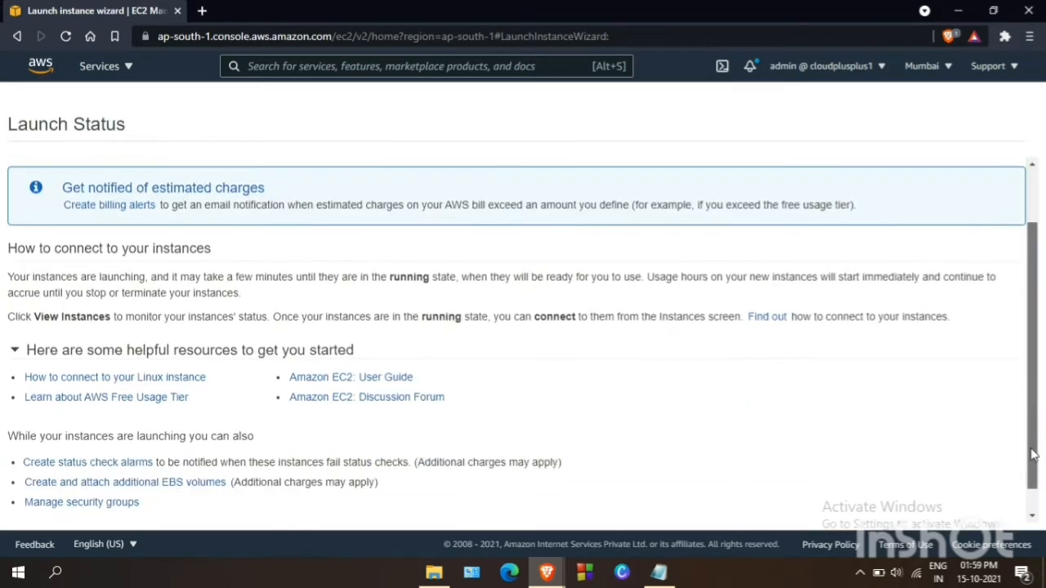
pyautogui.click(968, 507)
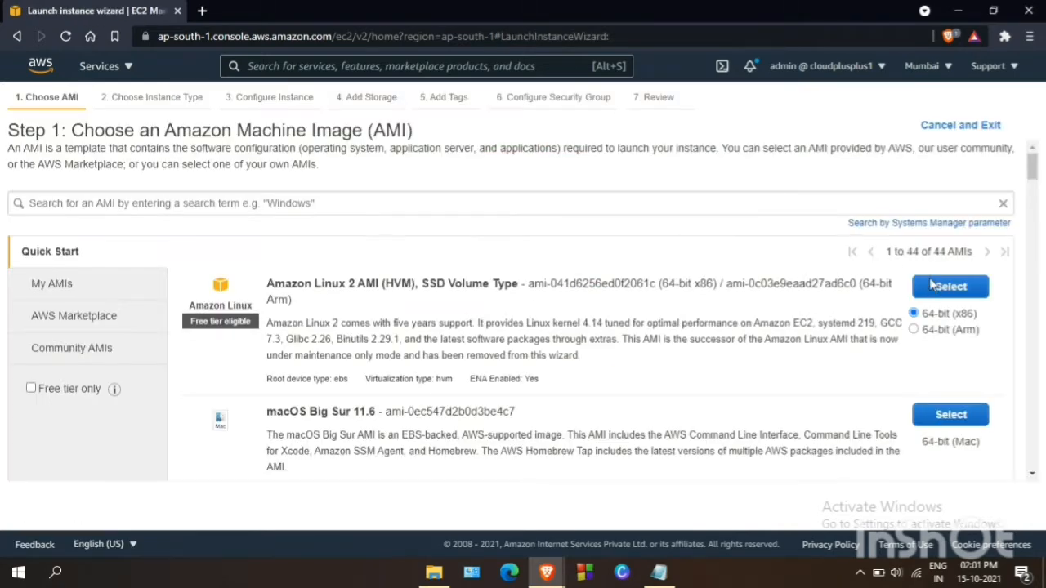
# Set up a third instance with the x86 Amazon Linux 2 AMI, type t2.micro, in the availability zone 1a subnet.
pyautogui.click(932, 285)
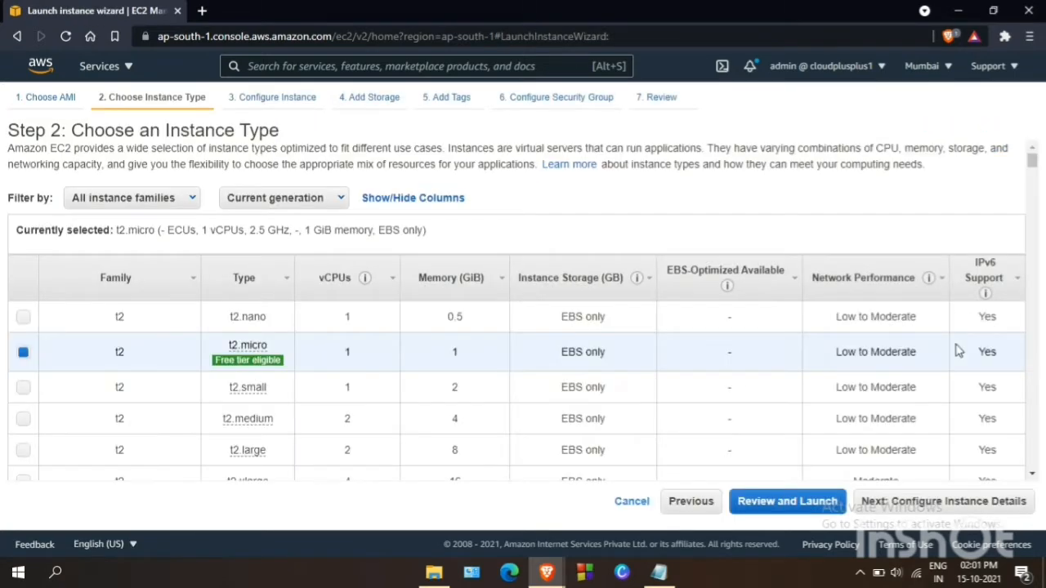
pyautogui.click(927, 500)
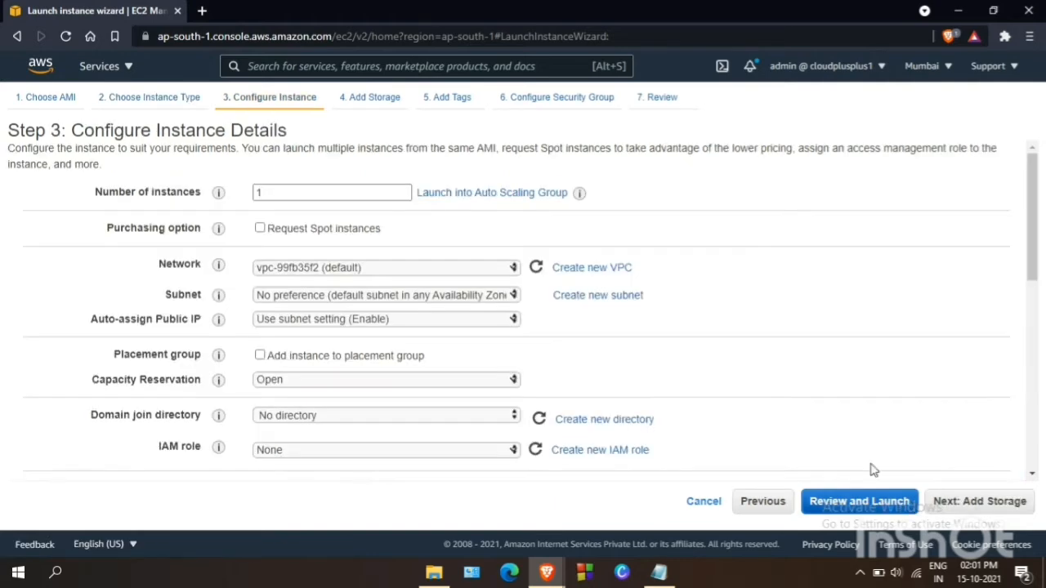
pyautogui.click(500, 296)
pyautogui.click(484, 332)
# Switch to function.txt in Notepad and copy the complete First ImageServer bash script, from #!/bin/bash to the index.html line.
pyautogui.moveTo(659, 572)
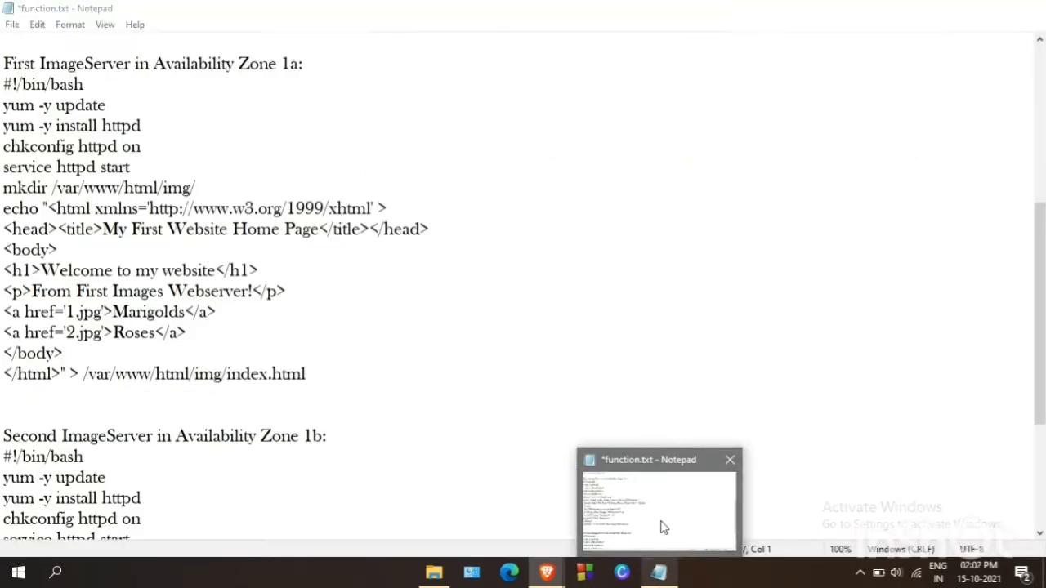
pyautogui.click(660, 523)
pyautogui.moveTo(3, 78); pyautogui.dragTo(318, 391)
# Back in the launch wizard, choose the auto-assign public IP setting and paste the First ImageServer script as user data.
pyautogui.moveTo(547, 572)
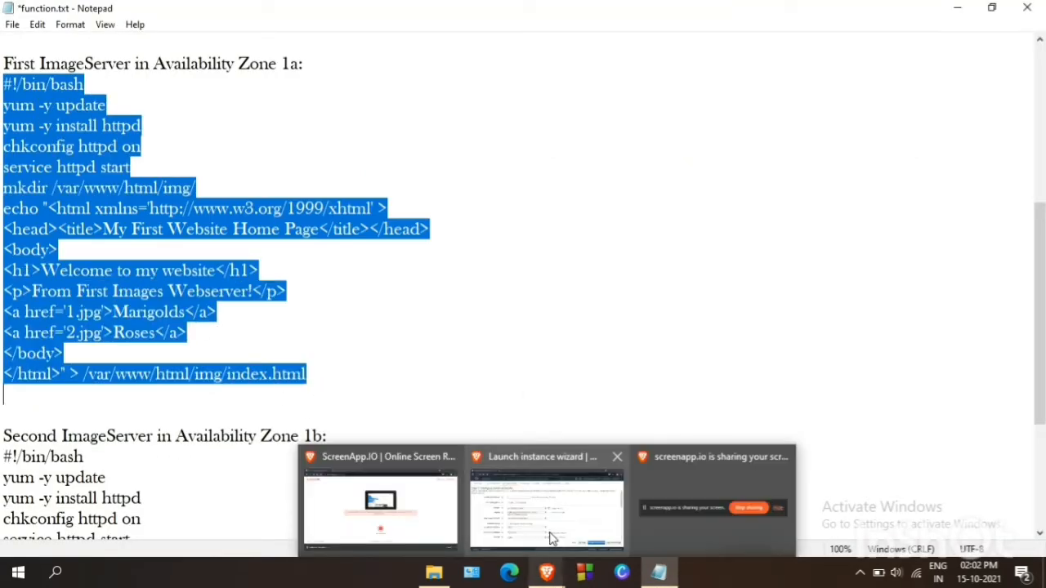
pyautogui.click(542, 502)
pyautogui.click(458, 337)
pyautogui.click(441, 364)
pyautogui.moveTo(1034, 244); pyautogui.dragTo(1040, 474)
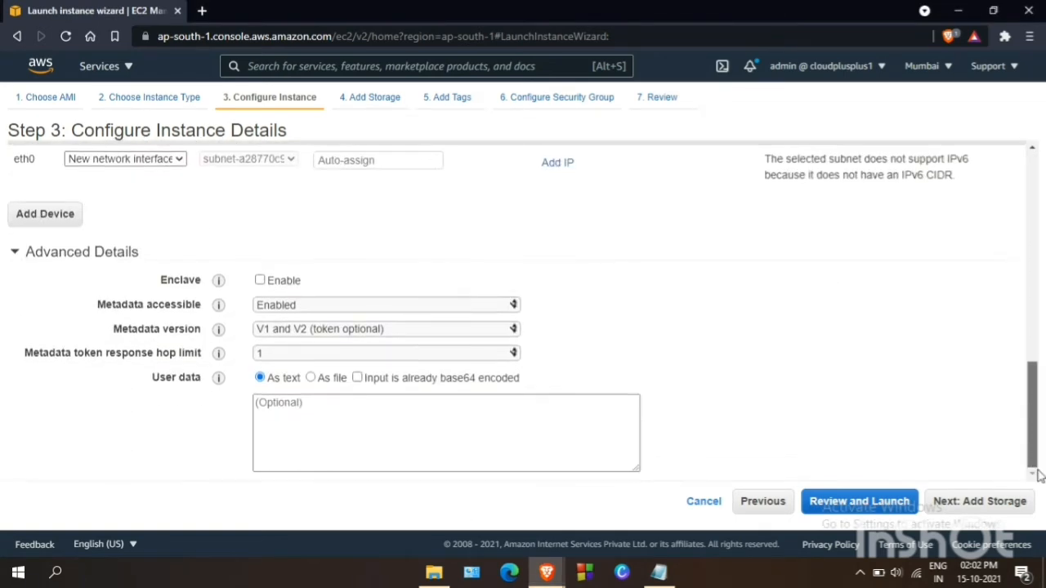
pyautogui.click(448, 403)
pyautogui.hotkey('ctrl', 'v')
pyautogui.click(974, 503)
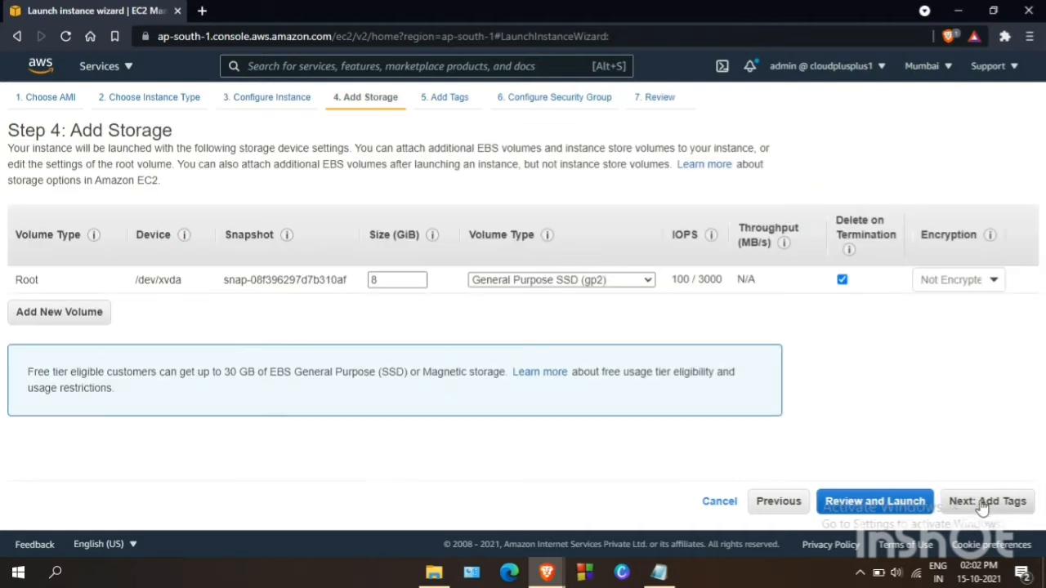
# Keep the default storage and tag the instance with key Name and value Imageserver1.
pyautogui.click(983, 505)
pyautogui.click(24, 354)
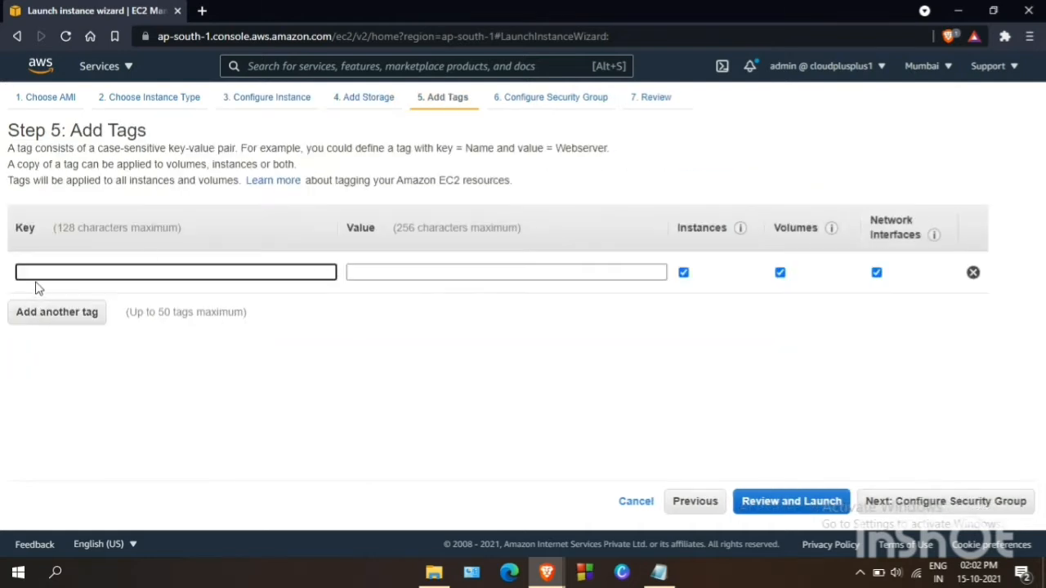
pyautogui.click(35, 281)
pyautogui.write('Name')
pyautogui.click(398, 274)
pyautogui.write('Imageserver1')
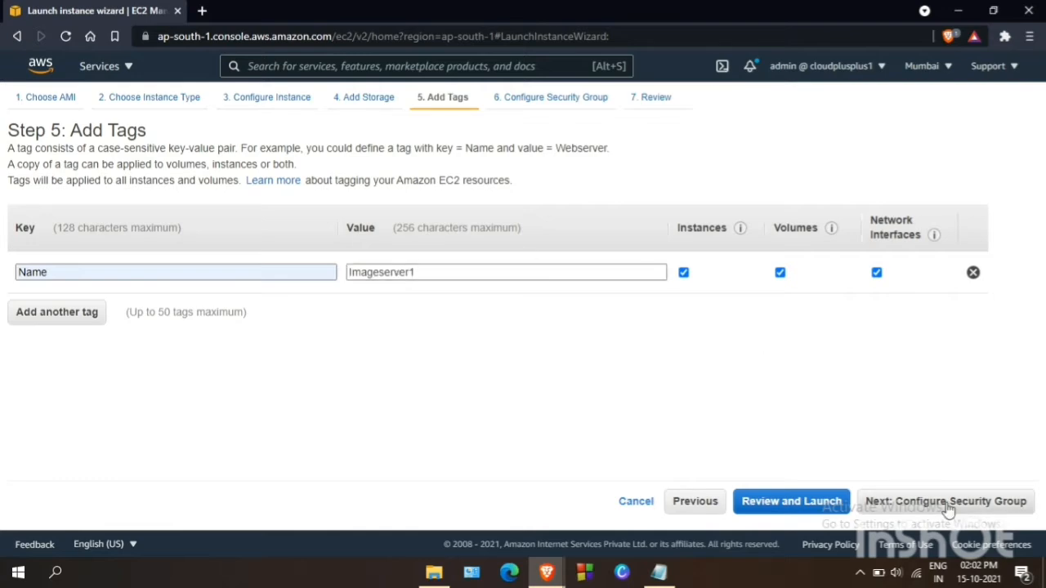
pyautogui.click(948, 504)
# Assign the existing security group Webserver-SG to the image server and continue to the launch review.
pyautogui.click(317, 227)
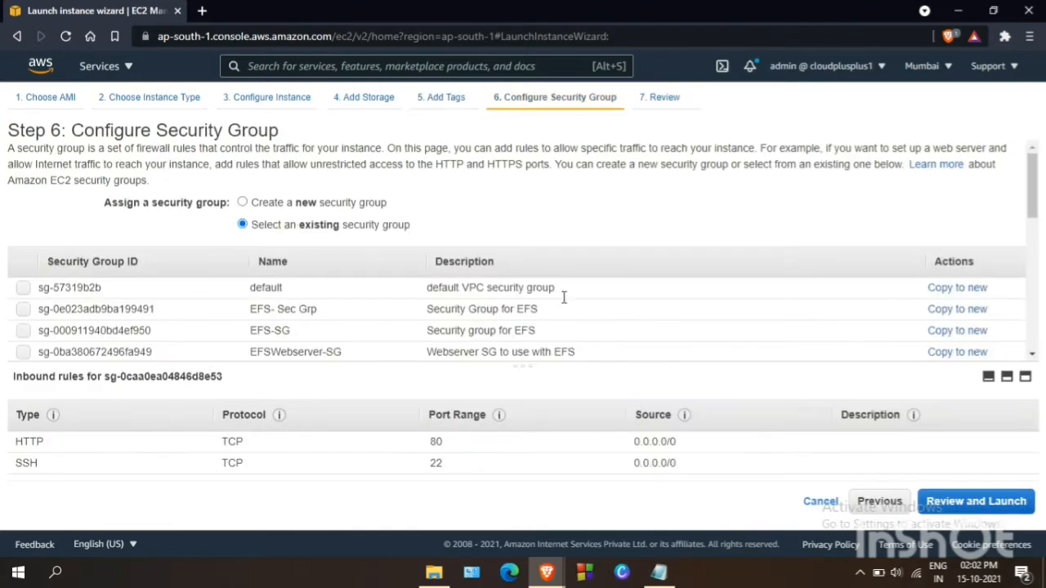
pyautogui.scroll(-5, 564, 297)
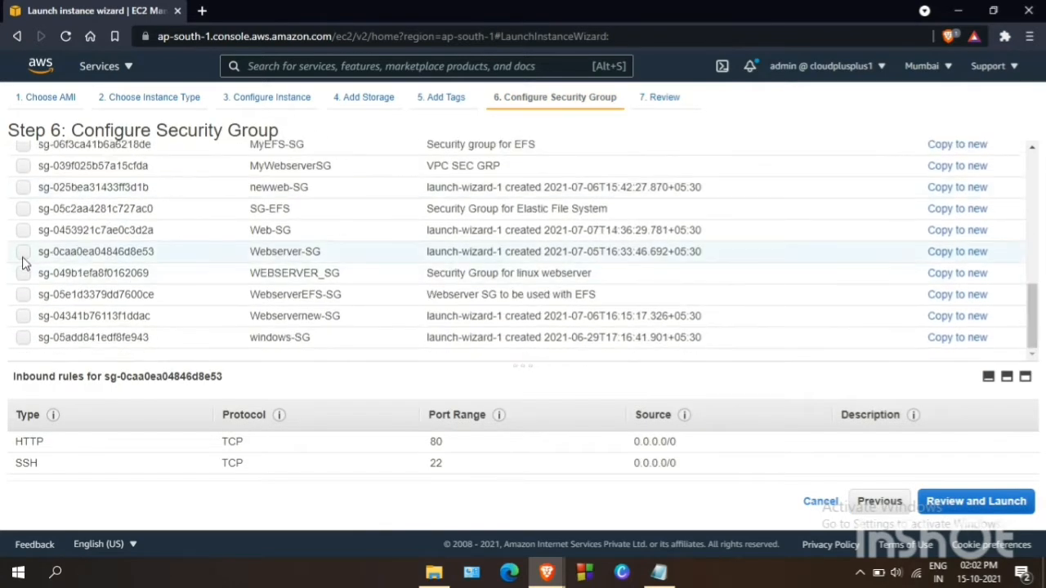
pyautogui.click(23, 253)
pyautogui.click(980, 501)
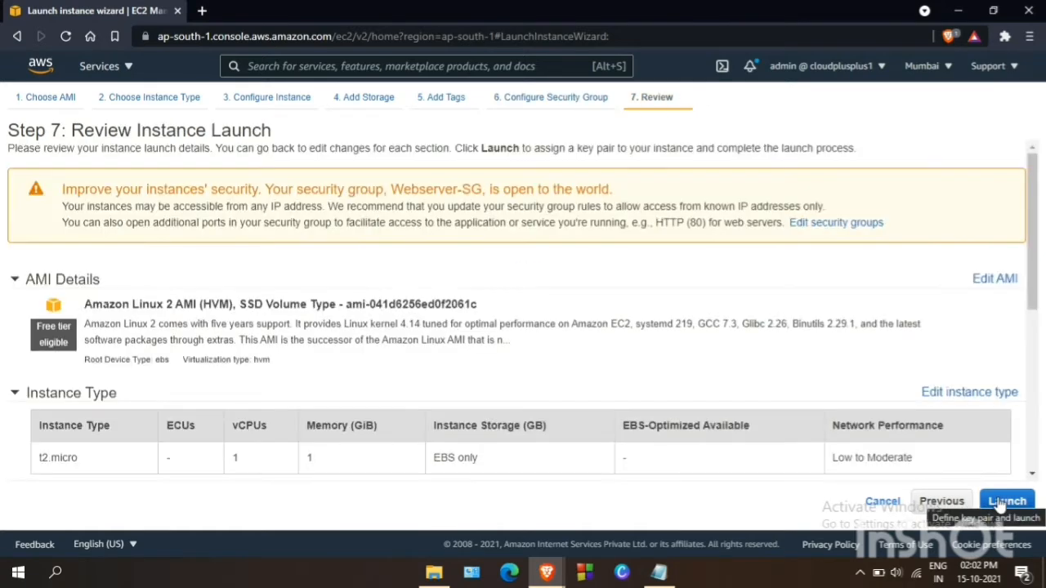
# Confirm the key pair, launch the Imageserver1 instance and open the instances list.
pyautogui.click(1001, 504)
pyautogui.click(407, 383)
pyautogui.click(708, 446)
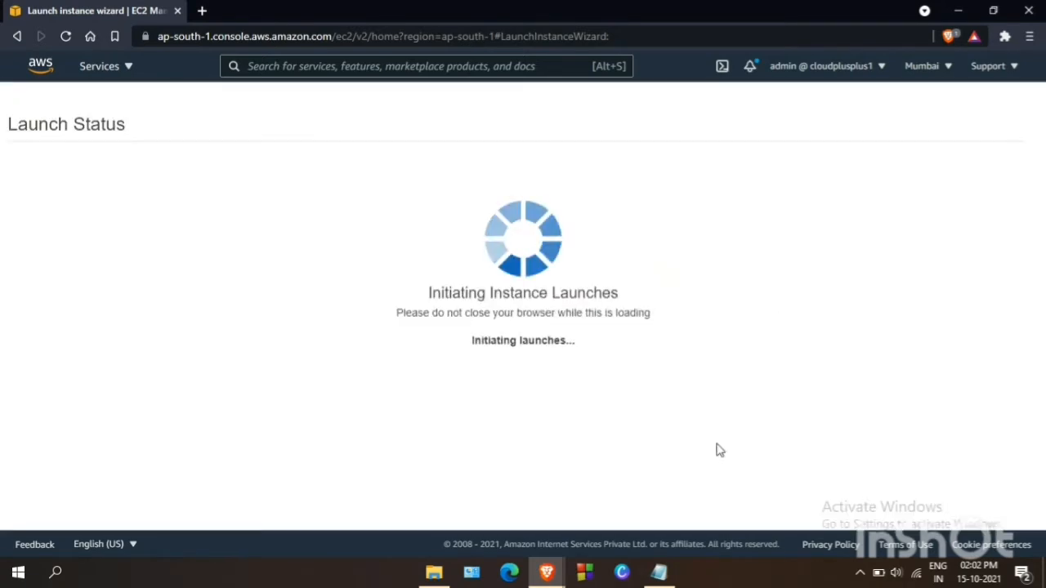
pyautogui.scroll(-3, 1031, 327)
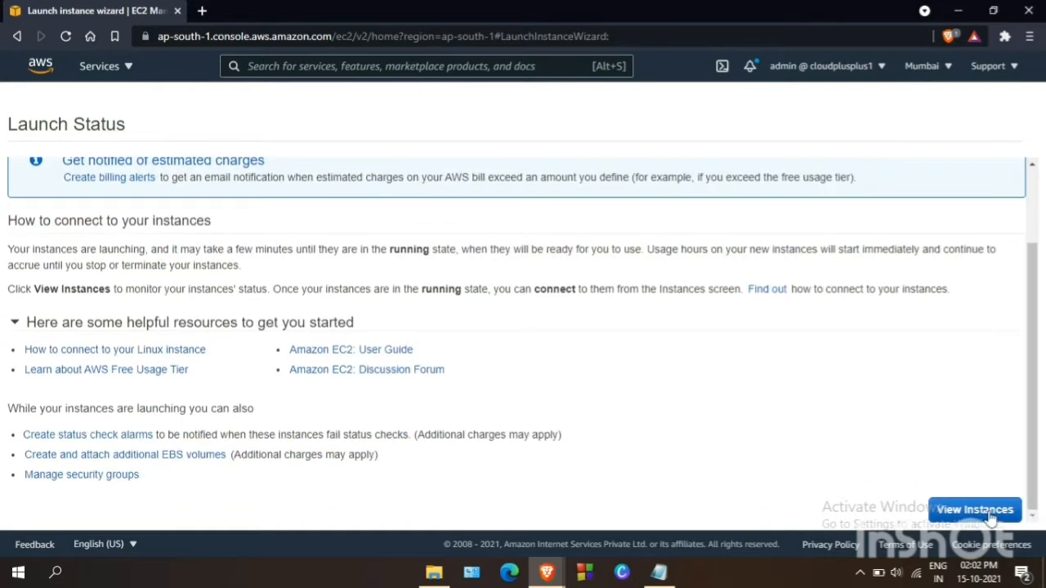
pyautogui.click(987, 513)
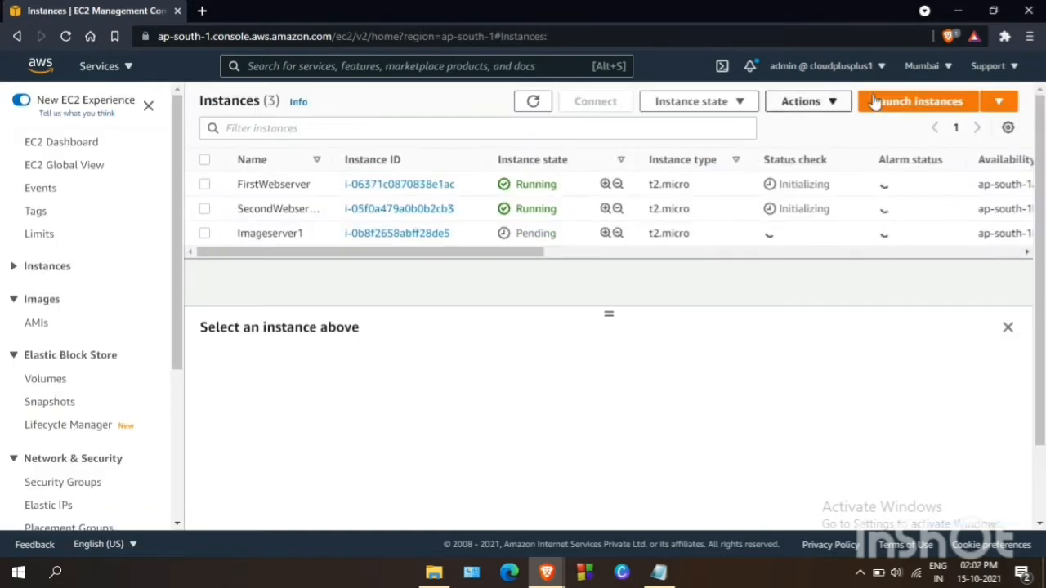
# Start another Amazon Linux 2 t2.micro instance, using the default subnet in ap-south-1b with auto-assign public IP set to Enable.
pyautogui.click(917, 101)
pyautogui.click(930, 296)
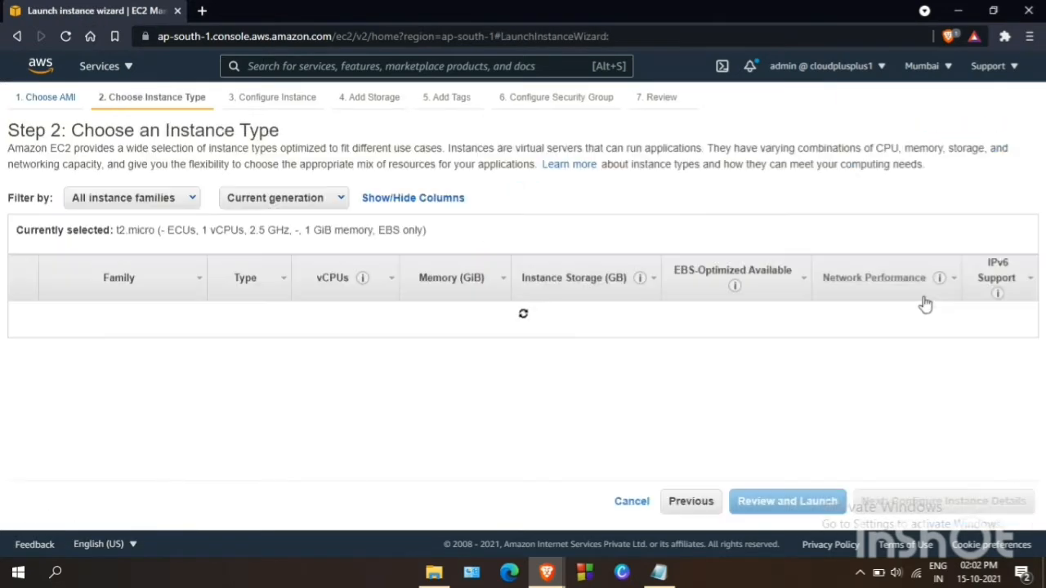
pyautogui.click(940, 502)
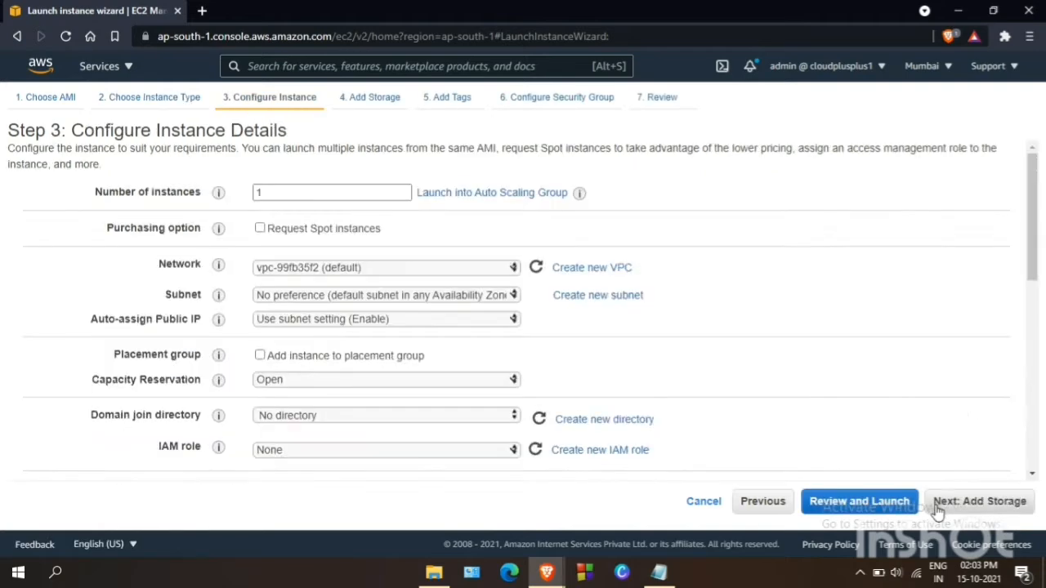
pyautogui.click(506, 295)
pyautogui.click(451, 338)
pyautogui.click(429, 336)
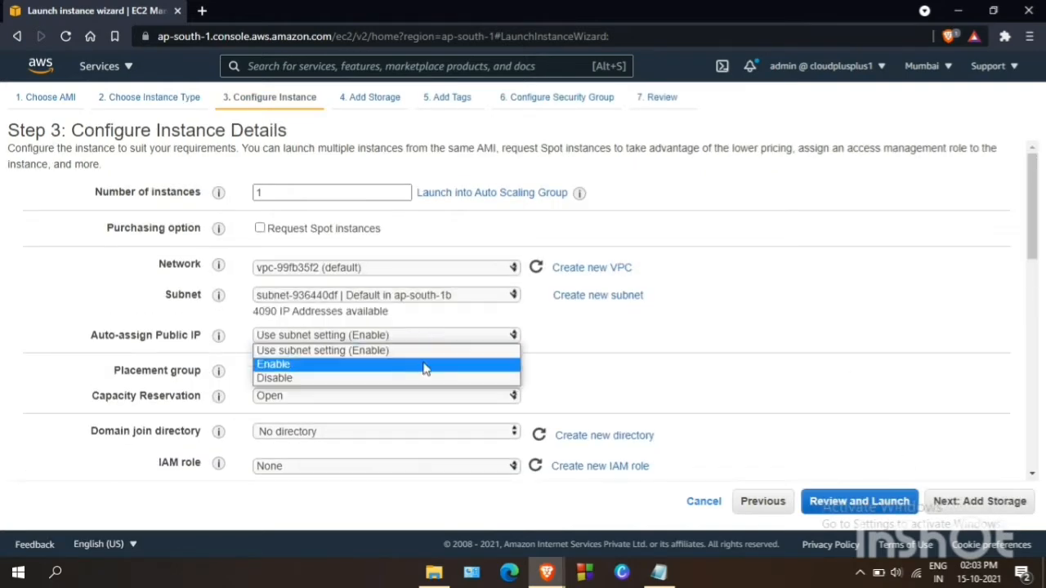
pyautogui.click(427, 367)
# Switch to function.txt in Notepad and copy the complete Second ImageServer bash script, from #!/bin/bash to the index.html line.
pyautogui.scroll(-3, 1042, 376)
pyautogui.scroll(-5, 1043, 376)
pyautogui.click(659, 572)
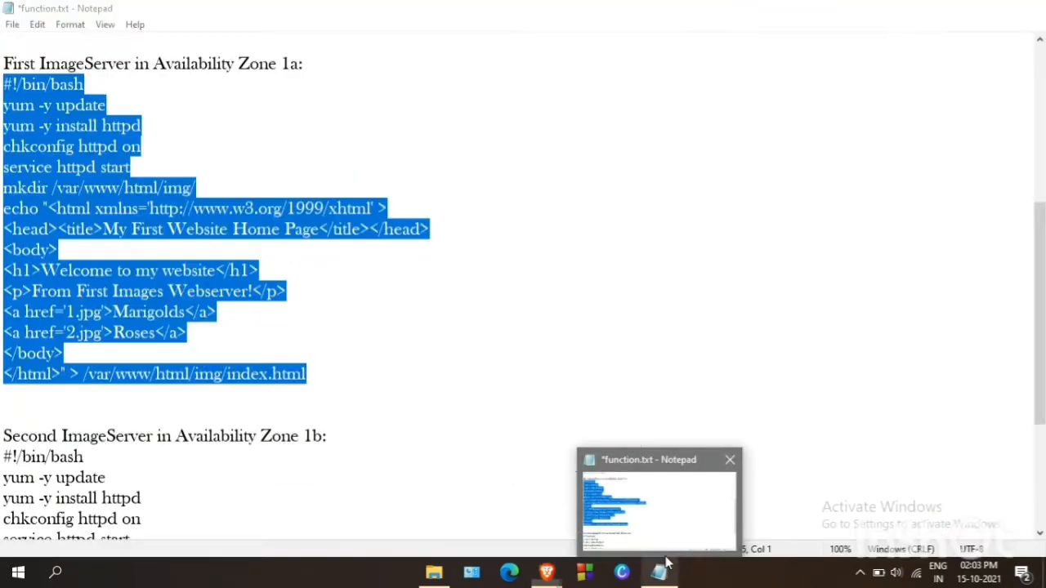
pyautogui.scroll(-4, 871, 423)
pyautogui.click(4, 229)
pyautogui.moveTo(4, 229); pyautogui.dragTo(319, 521)
# Back in the launch wizard, paste the Second ImageServer script as user data and continue to the storage settings.
pyautogui.moveTo(547, 573)
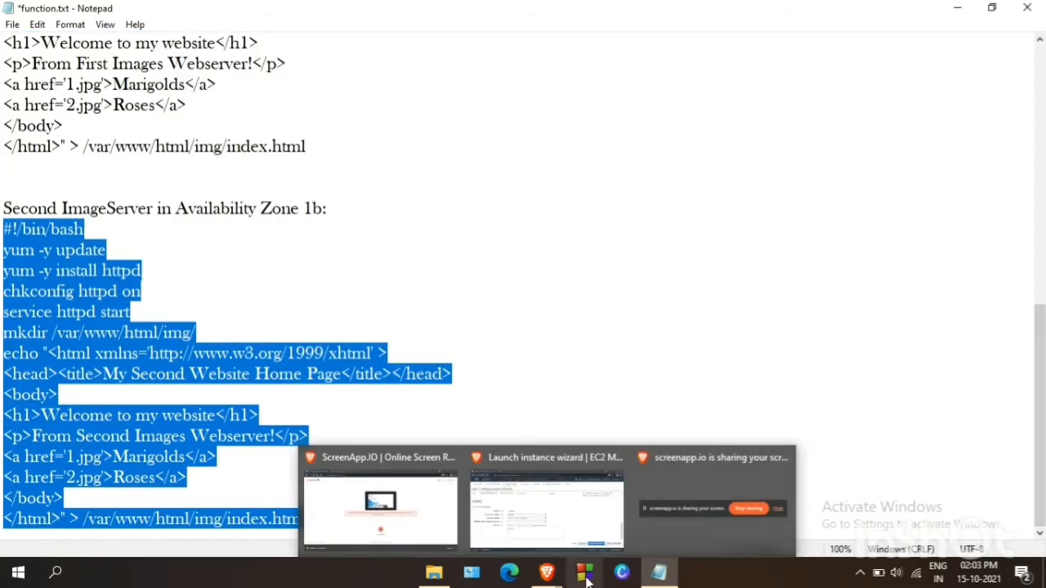
pyautogui.click(541, 498)
pyautogui.click(335, 421)
pyautogui.hotkey('ctrl', 'v')
pyautogui.click(980, 501)
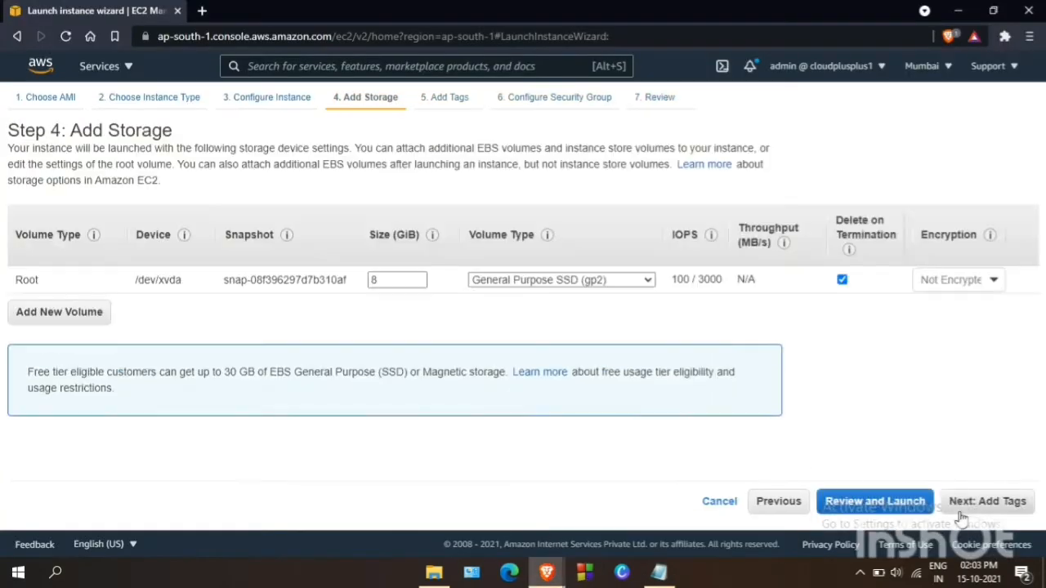
# Keep the default storage and tag the instance with key Name and value ImageServer2.
pyautogui.click(985, 504)
pyautogui.click(22, 358)
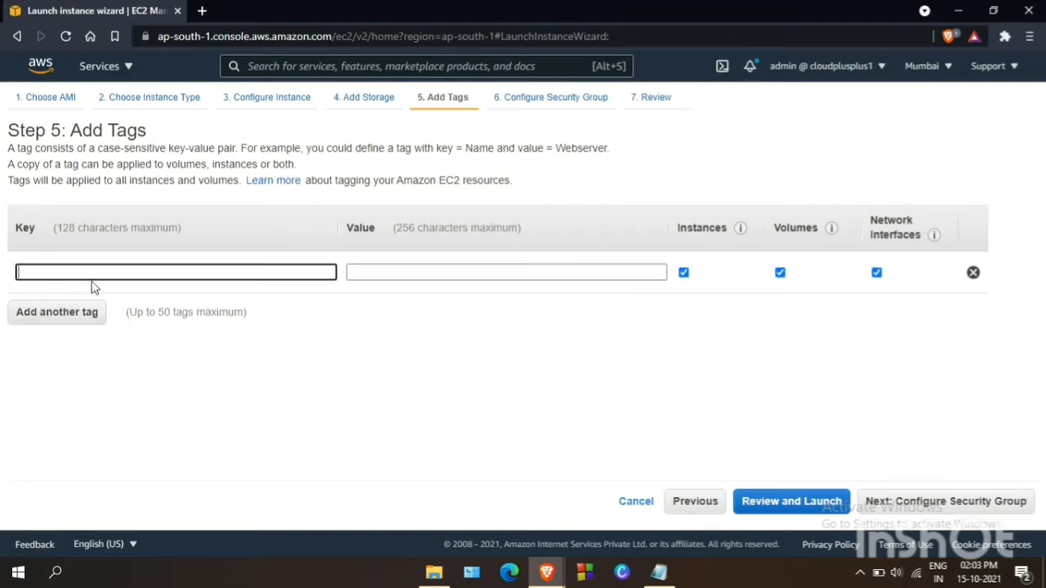
pyautogui.write('Name')
pyautogui.click(387, 272)
pyautogui.write('Ima')
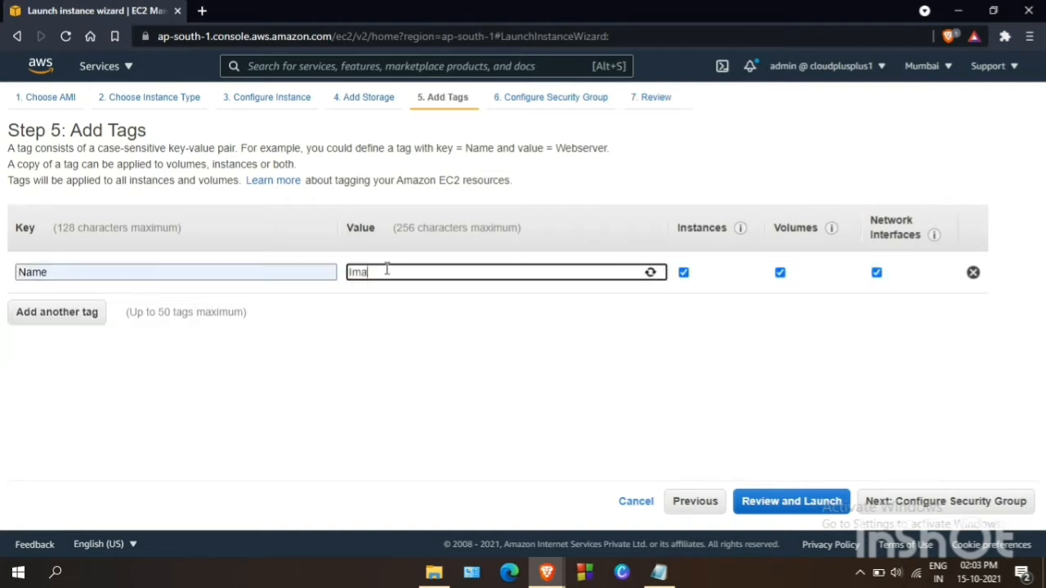
pyautogui.write('geServer2')
pyautogui.click(944, 501)
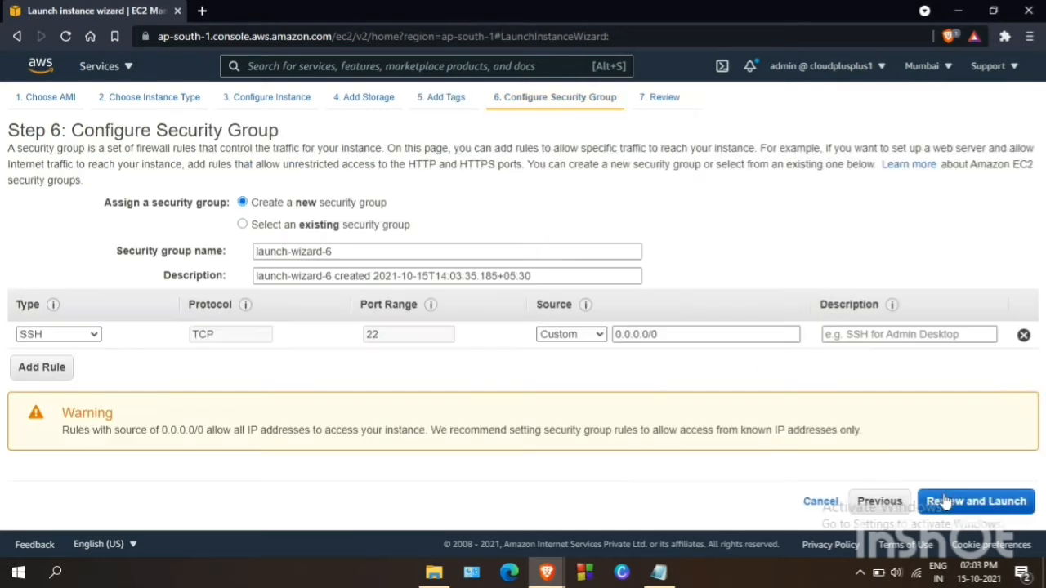
# Assign the existing security group Webserver-SG to the second image server and continue to the launch review.
pyautogui.click(322, 225)
pyautogui.moveTo(1031, 215); pyautogui.dragTo(1031, 344)
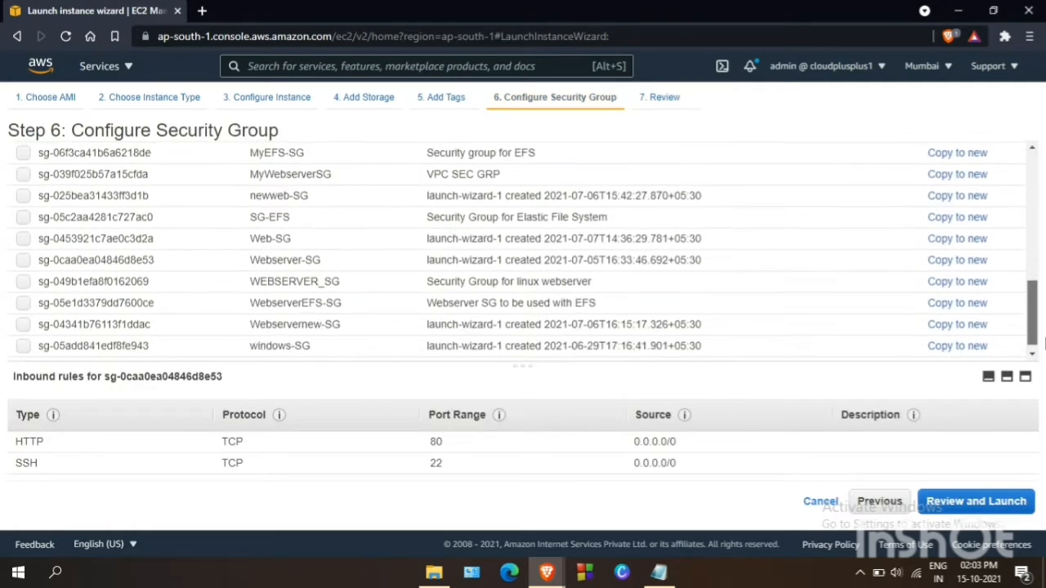
pyautogui.click(23, 252)
pyautogui.click(1005, 501)
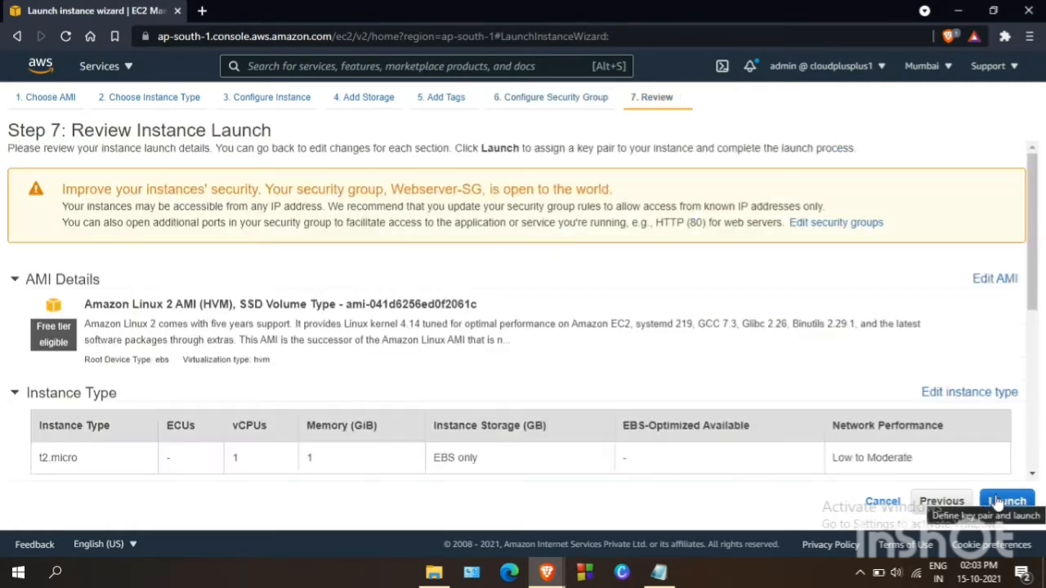
# Confirm the key pair, launch the ImageServer2 instance and open the instances list.
pyautogui.click(998, 501)
pyautogui.click(300, 383)
pyautogui.click(710, 448)
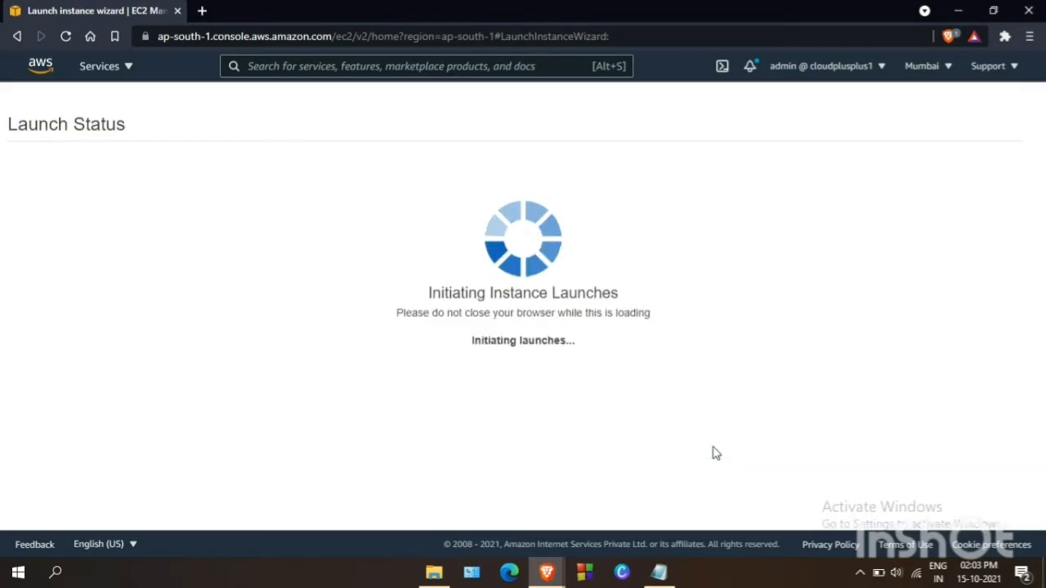
pyautogui.scroll(-2, 1028, 411)
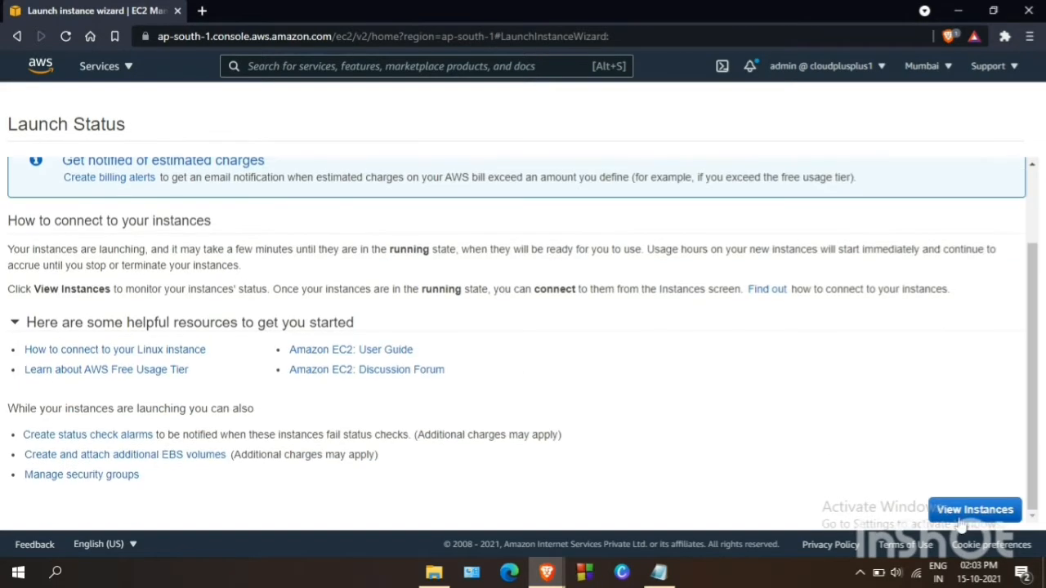
pyautogui.click(963, 510)
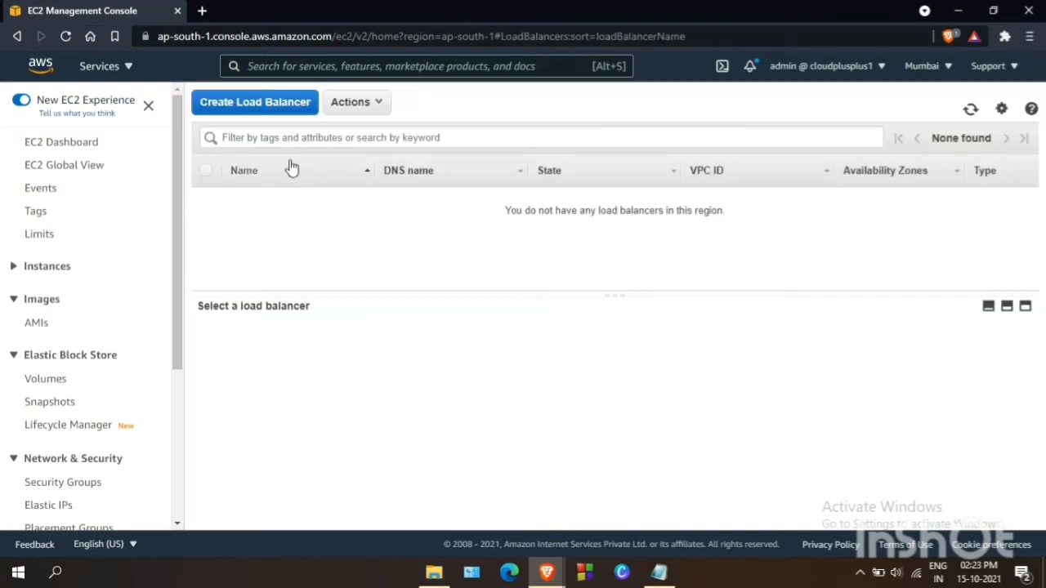
# Start creating an Application Load Balancer and name it MyALB.
pyautogui.click(278, 112)
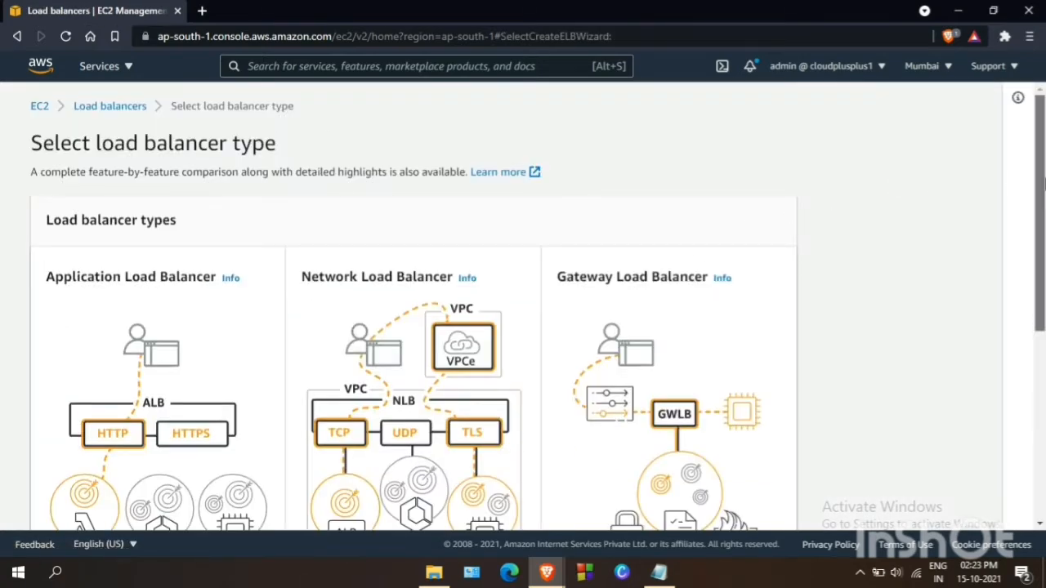
pyautogui.moveTo(1040, 190); pyautogui.dragTo(1042, 364)
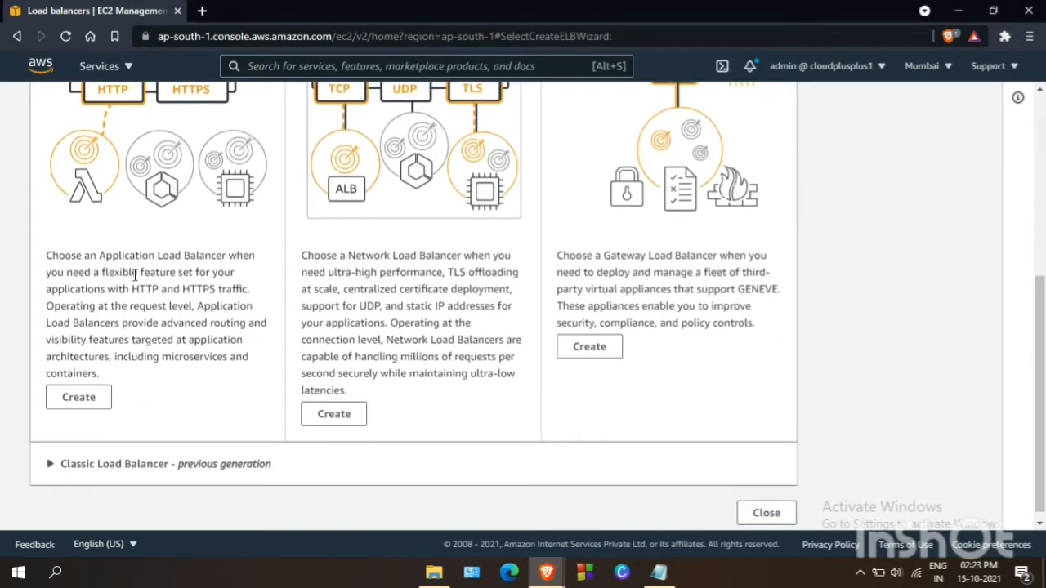
pyautogui.click(78, 401)
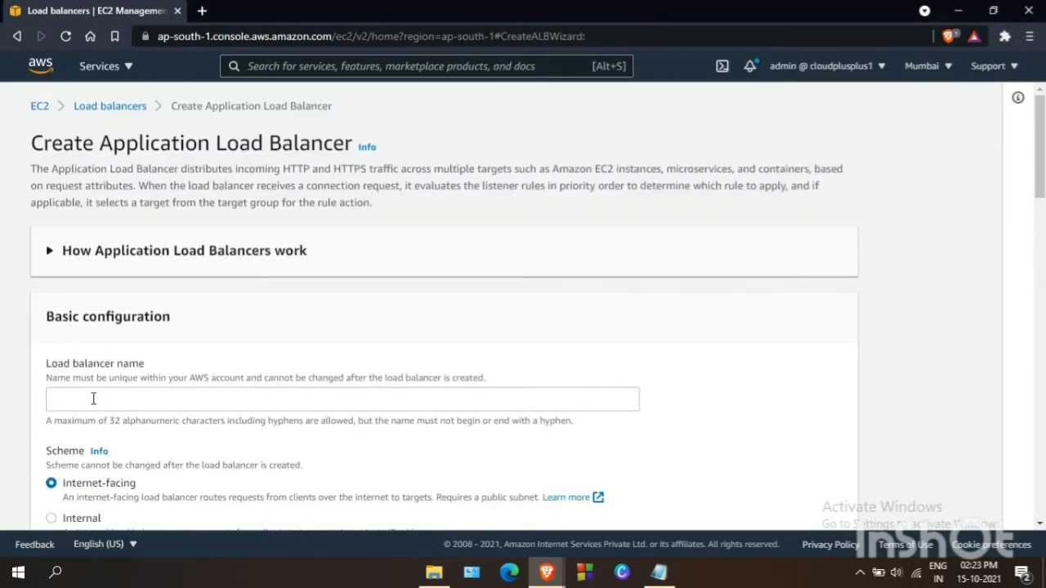
pyautogui.click(93, 399)
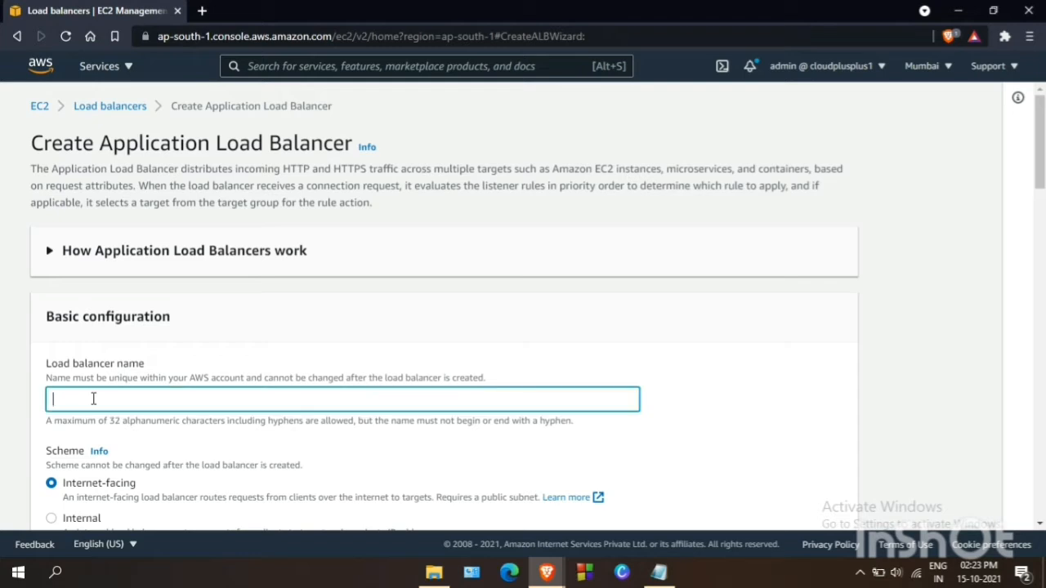
pyautogui.write('MyALB')
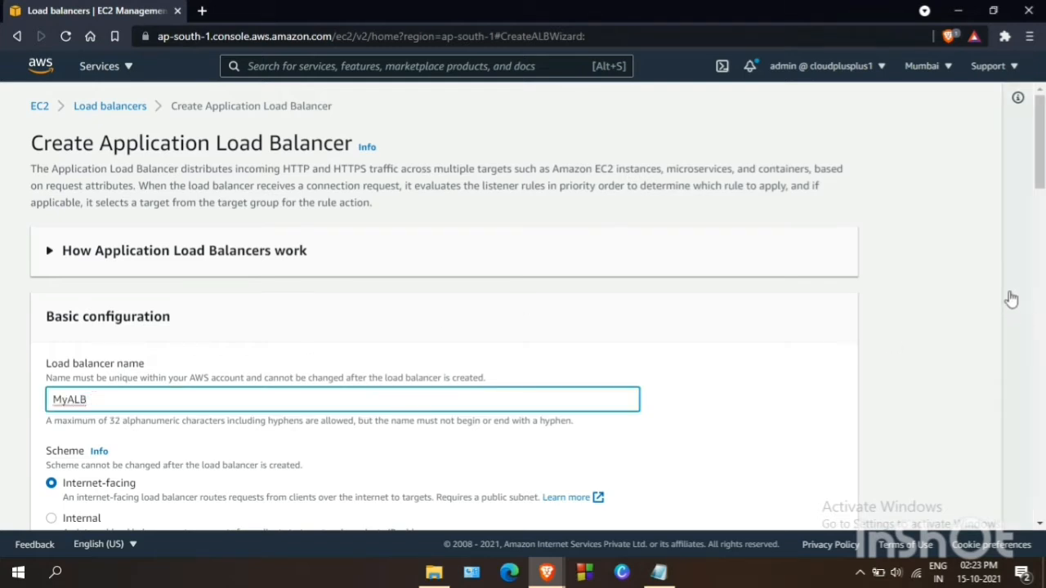
# Map the load balancer to availability zones ap-south-1a and ap-south-1b, using subnet-936440df for 1b.
pyautogui.moveTo(1041, 183); pyautogui.dragTo(1044, 321)
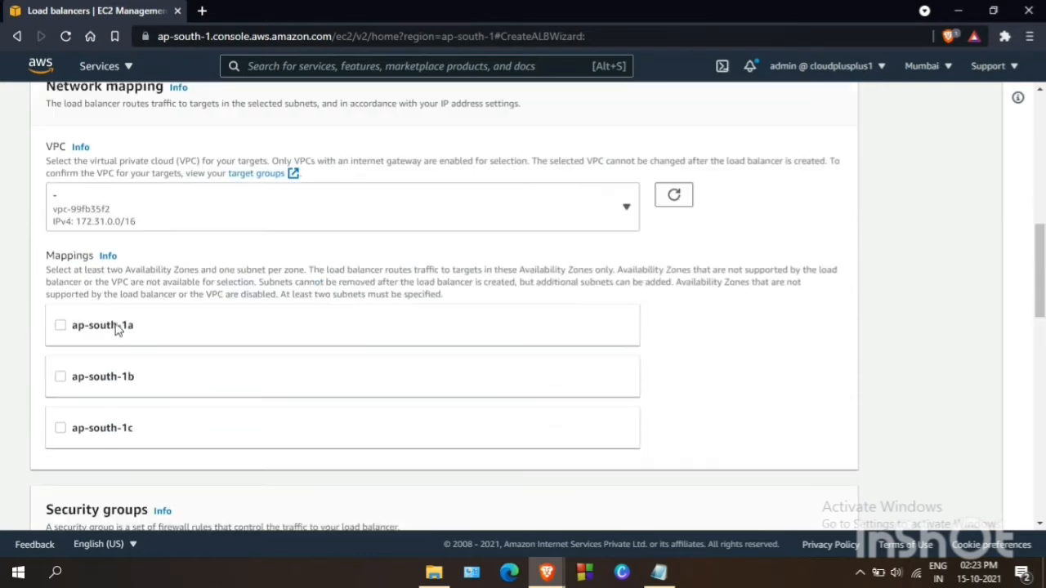
pyautogui.click(93, 343)
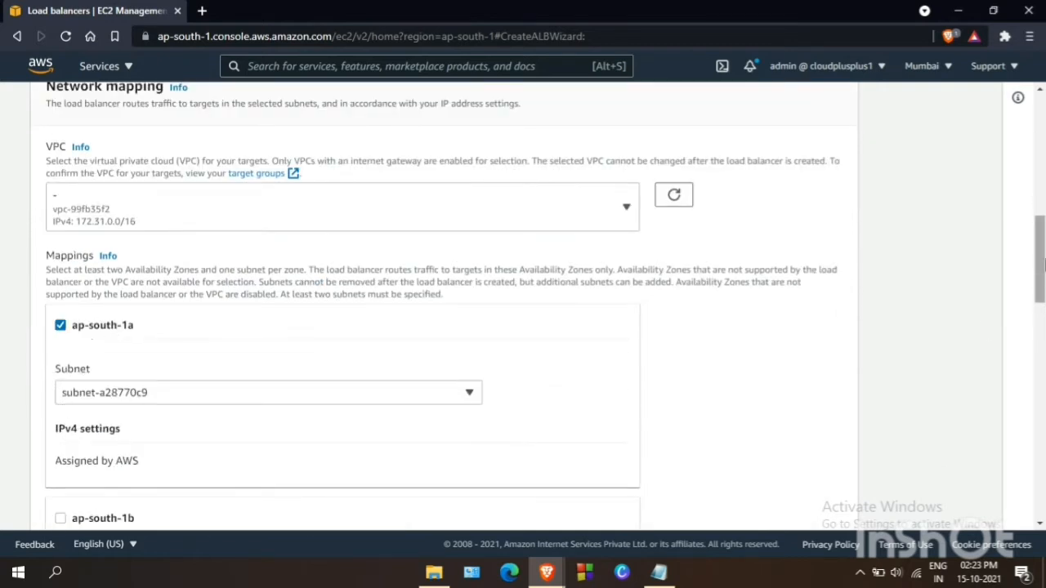
pyautogui.scroll(-5, 204, 186)
pyautogui.click(72, 218)
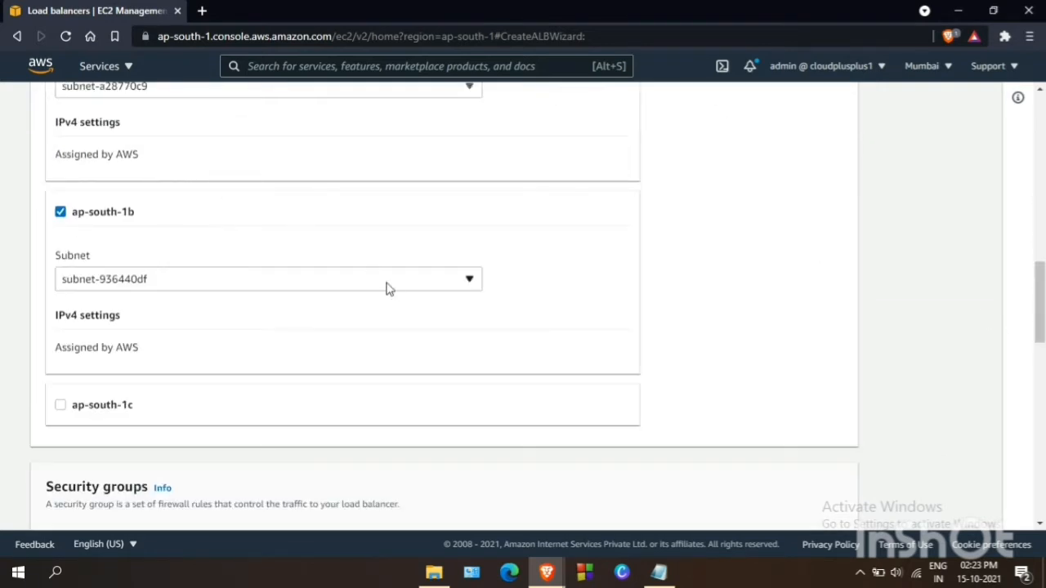
pyautogui.click(411, 289)
pyautogui.click(411, 304)
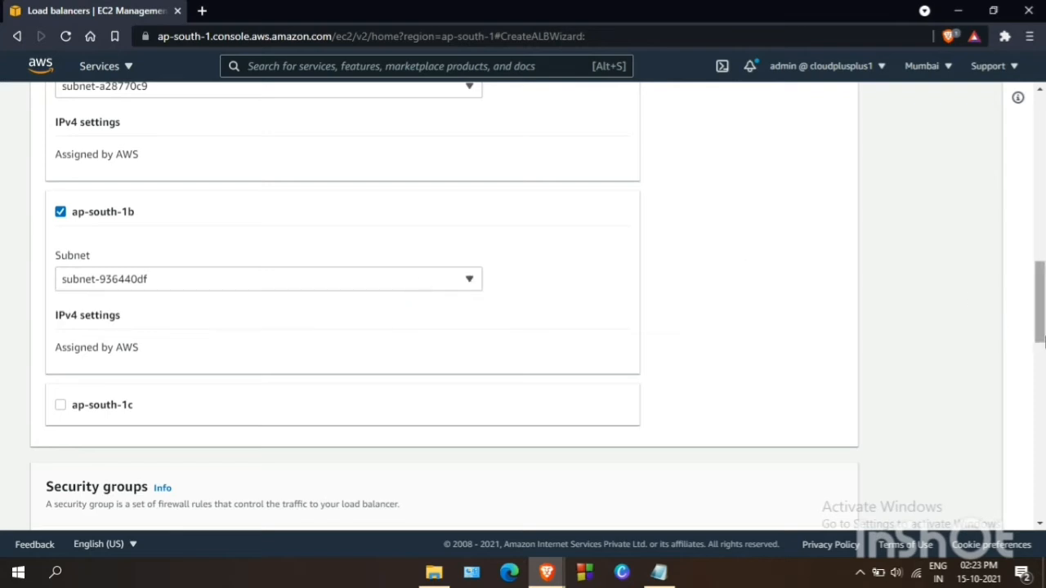
# Replace the load balancer's default security group with Webserver-SG.
pyautogui.moveTo(1042, 341); pyautogui.dragTo(1042, 399)
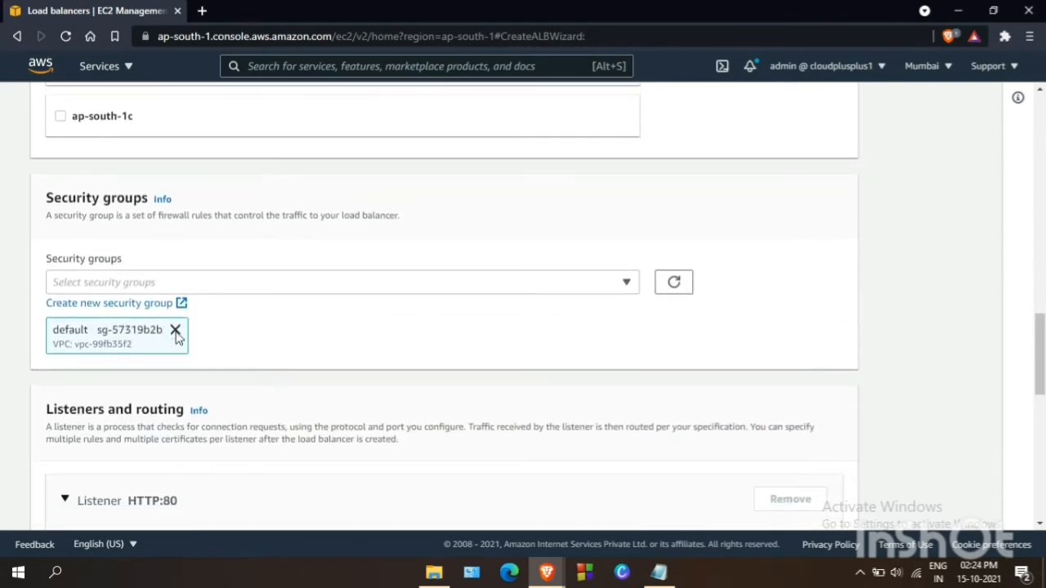
pyautogui.click(175, 331)
pyautogui.click(626, 285)
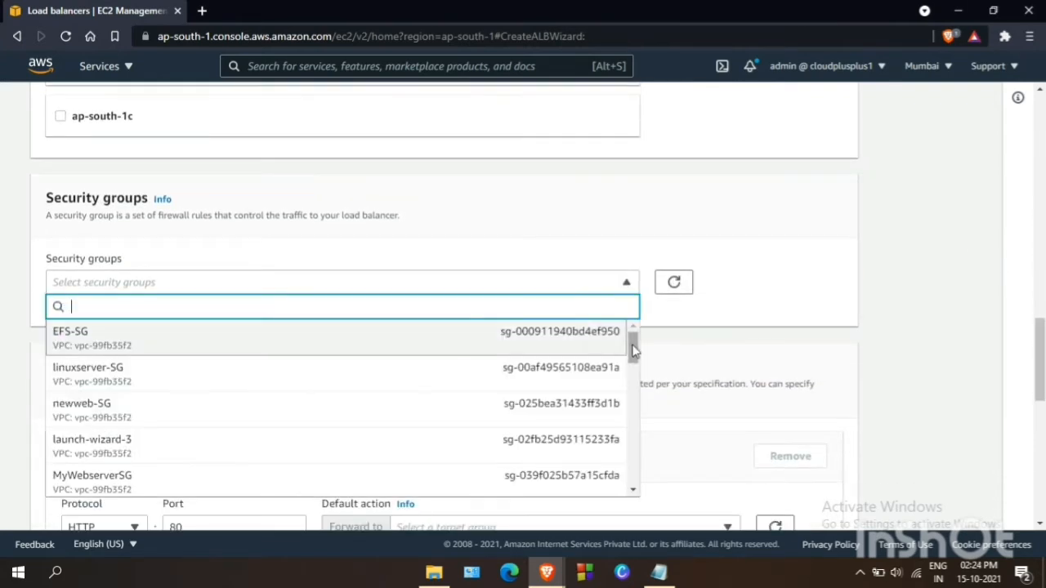
pyautogui.moveTo(630, 345); pyautogui.dragTo(654, 478)
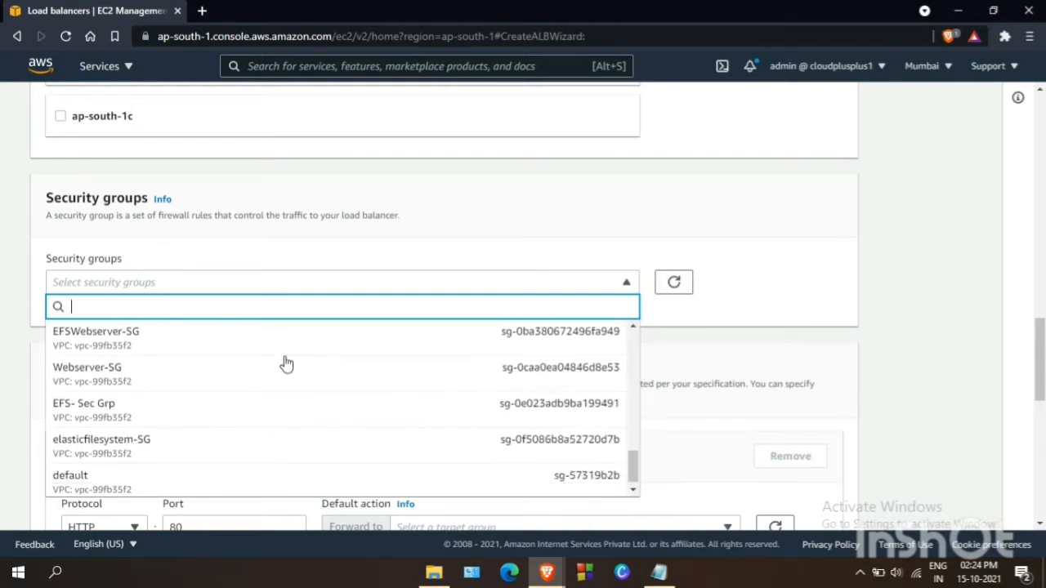
pyautogui.click(106, 382)
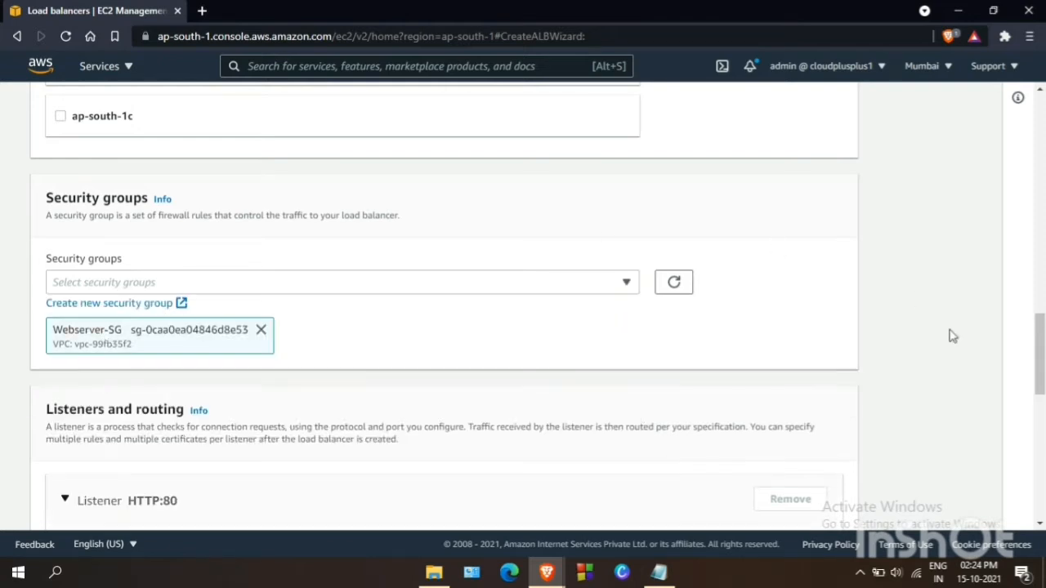
# Start a new target group for the HTTP:80 listener, keeping the Instances target type, and name it MyWebserverTG.
pyautogui.scroll(-3, 654, 245)
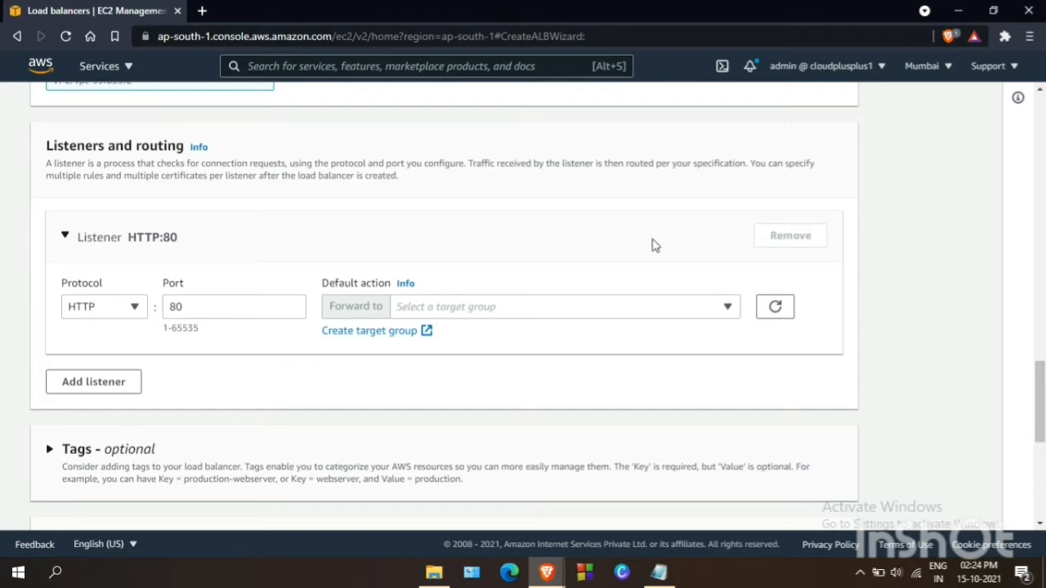
pyautogui.click(497, 309)
pyautogui.moveTo(1042, 410); pyautogui.dragTo(1044, 421)
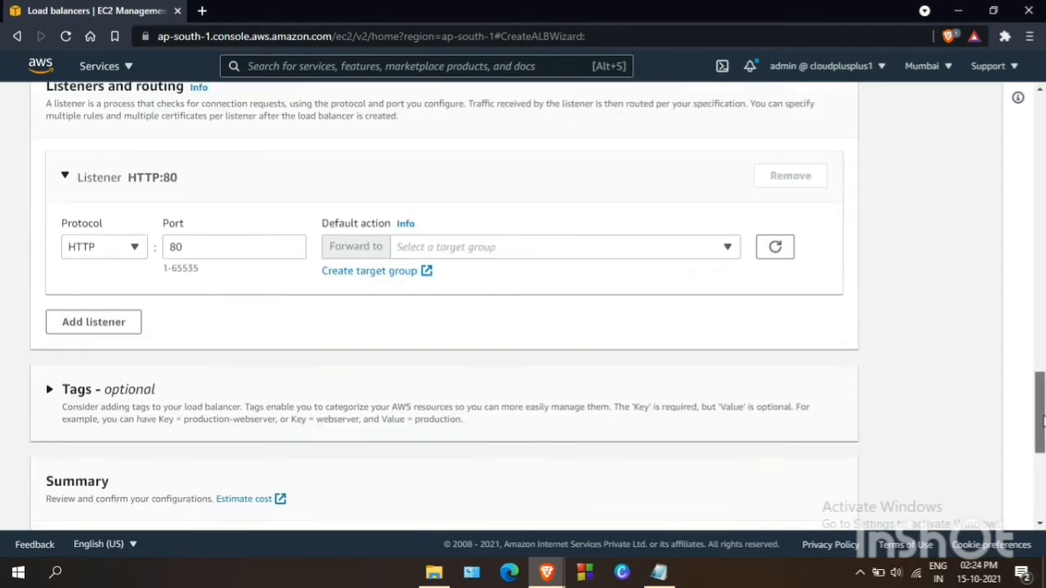
pyautogui.click(365, 273)
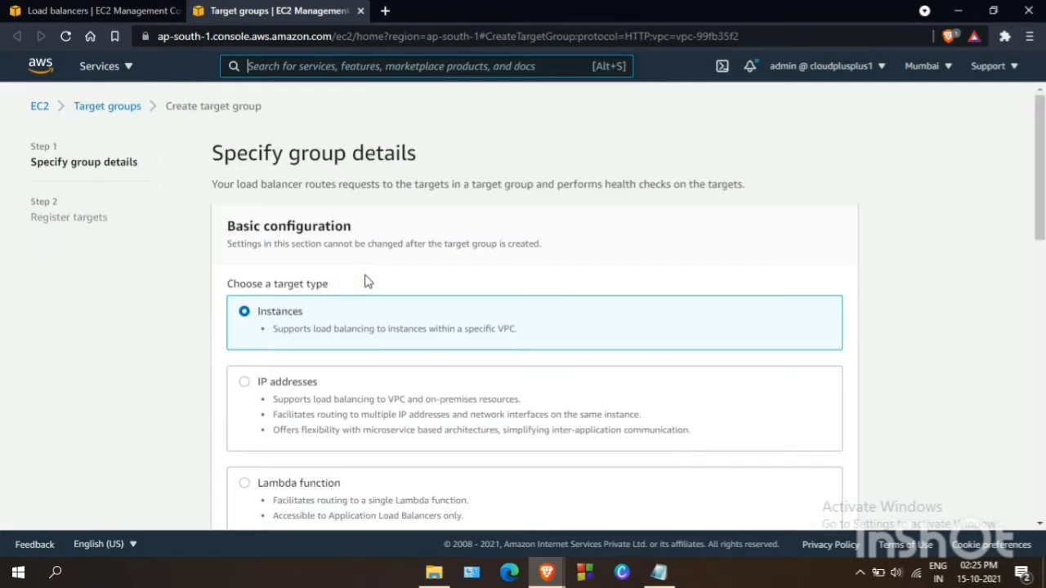
pyautogui.moveTo(1042, 174); pyautogui.dragTo(1044, 315)
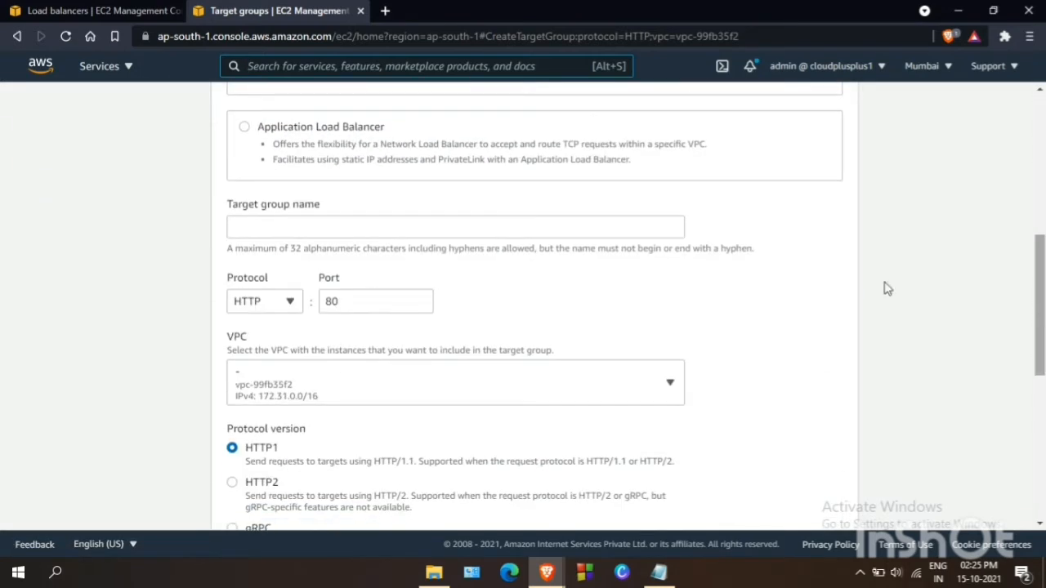
pyautogui.click(403, 228)
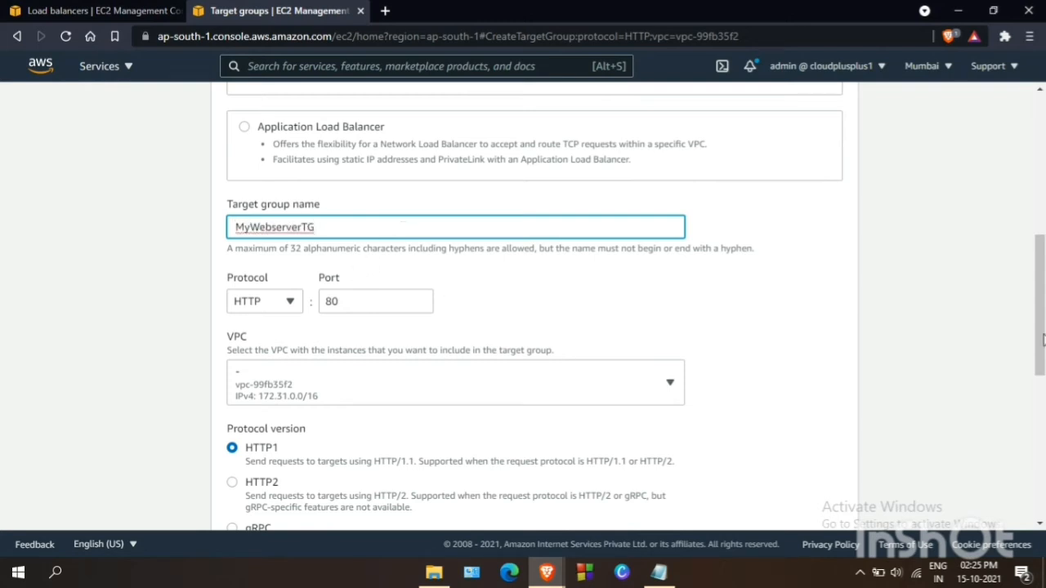
# Set the target group's health check path to /index.html and its healthy threshold to 2.
pyautogui.moveTo(1043, 341); pyautogui.dragTo(1044, 466)
pyautogui.click(283, 368)
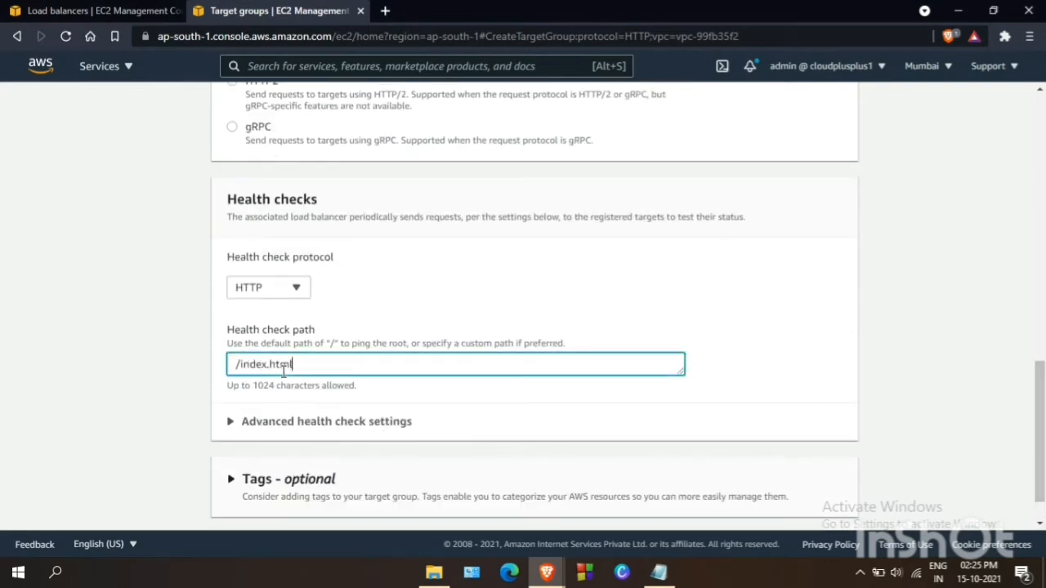
pyautogui.scroll(-1, 341, 411)
pyautogui.click(341, 408)
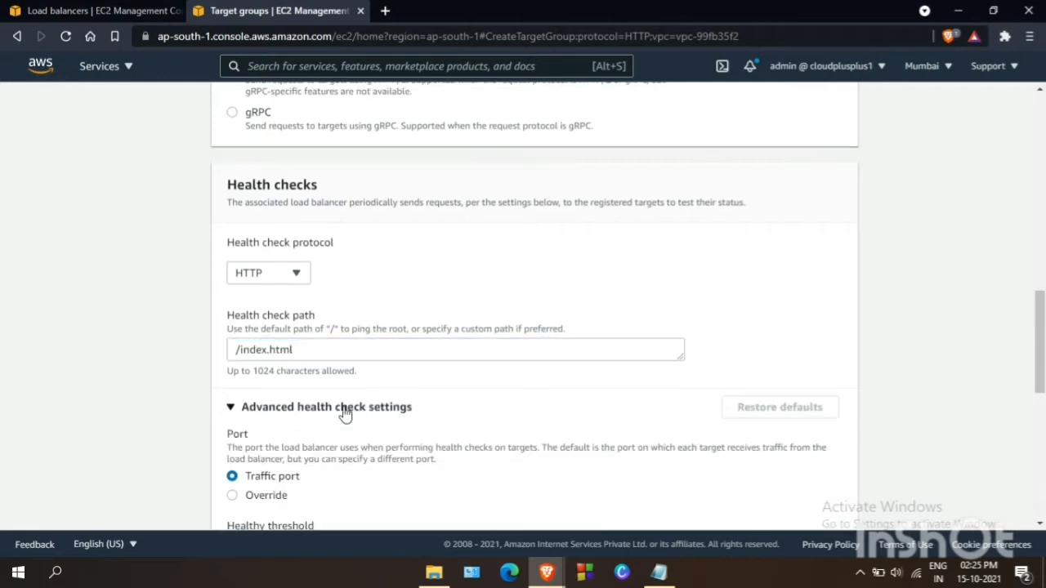
pyautogui.scroll(-3, 530, 314)
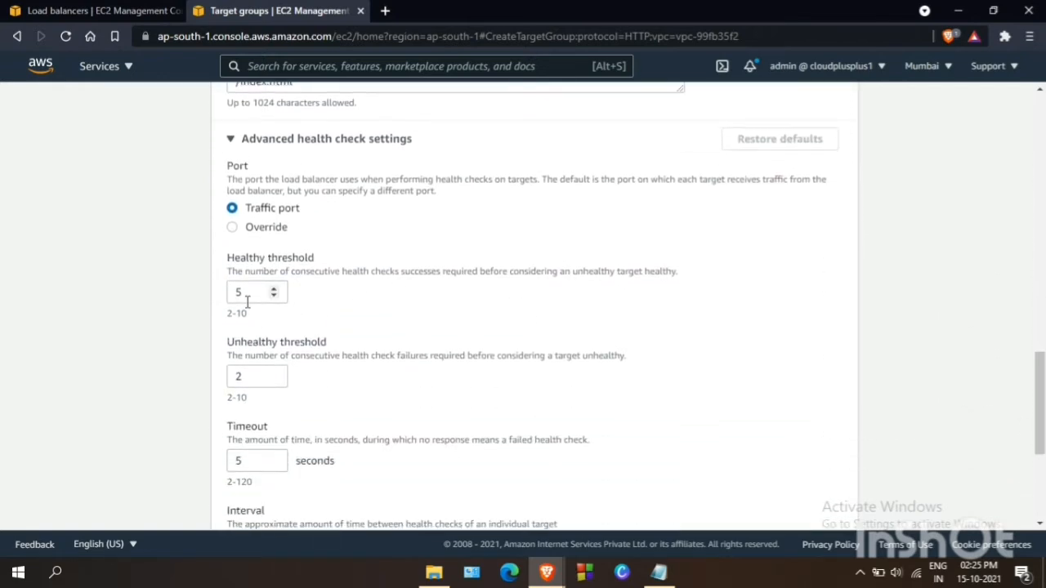
pyautogui.click(247, 303)
pyautogui.press('BackSpace')
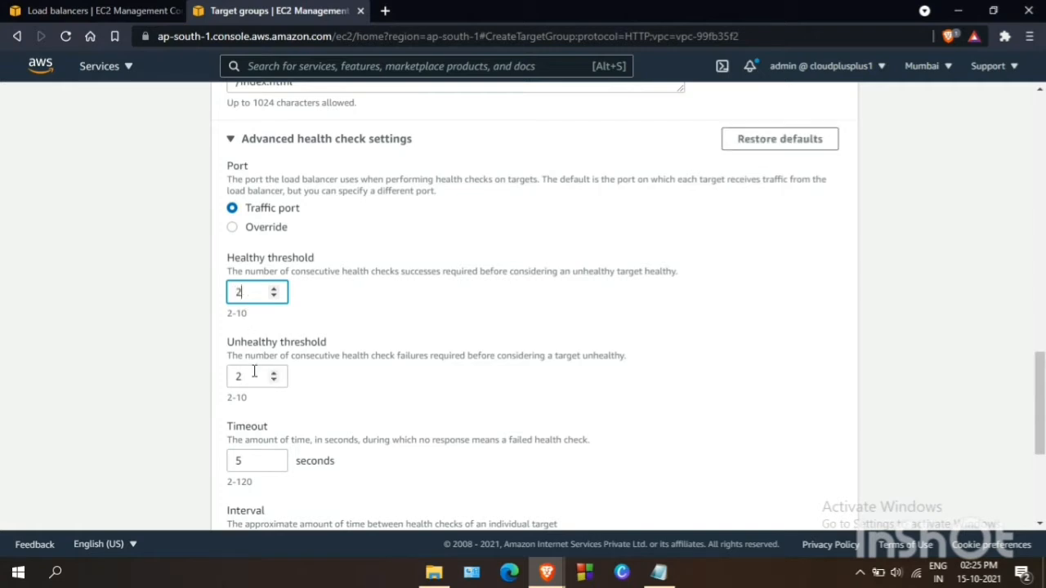
pyautogui.click(255, 374)
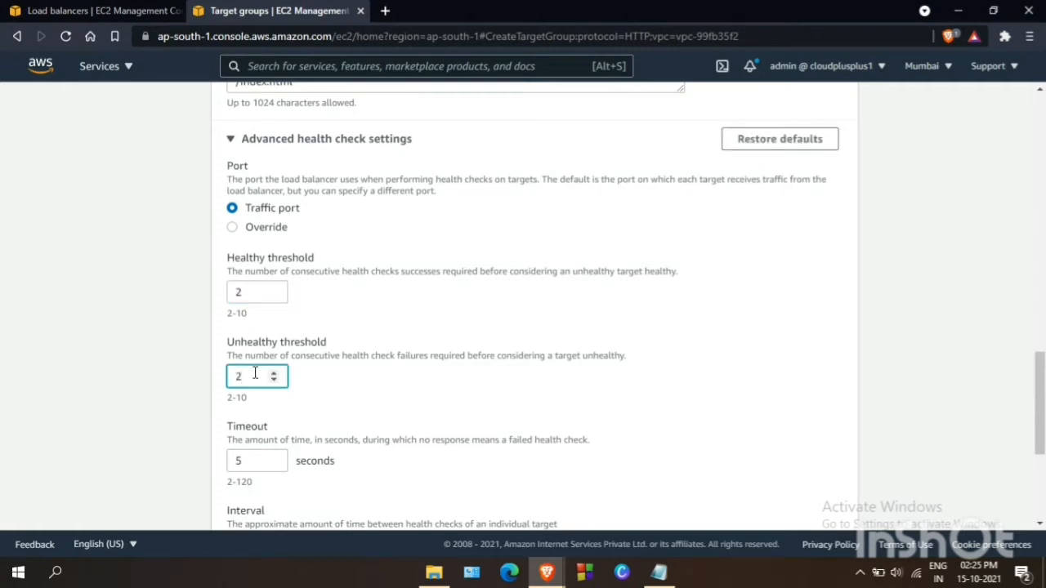
# Set the health check timeout to 3 seconds and the interval to 10 seconds, and continue to target registration.
pyautogui.click(257, 453)
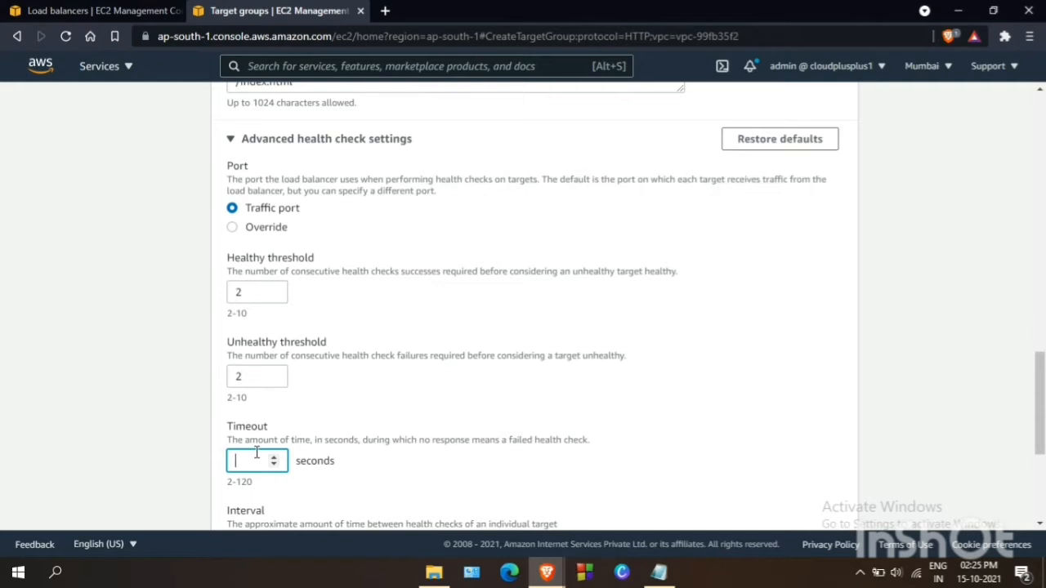
pyautogui.scroll(-2, 913, 426)
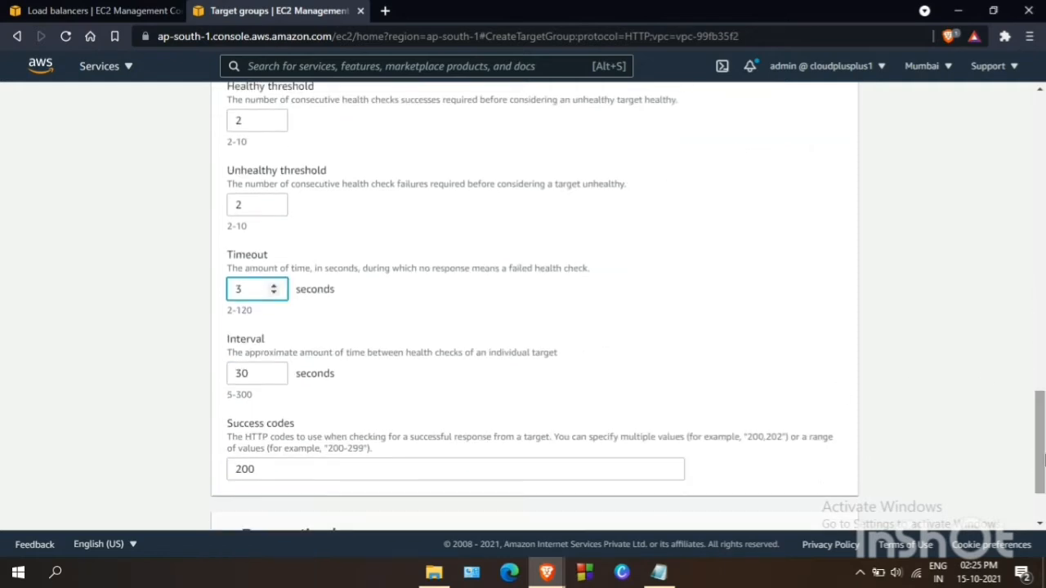
pyautogui.click(265, 375)
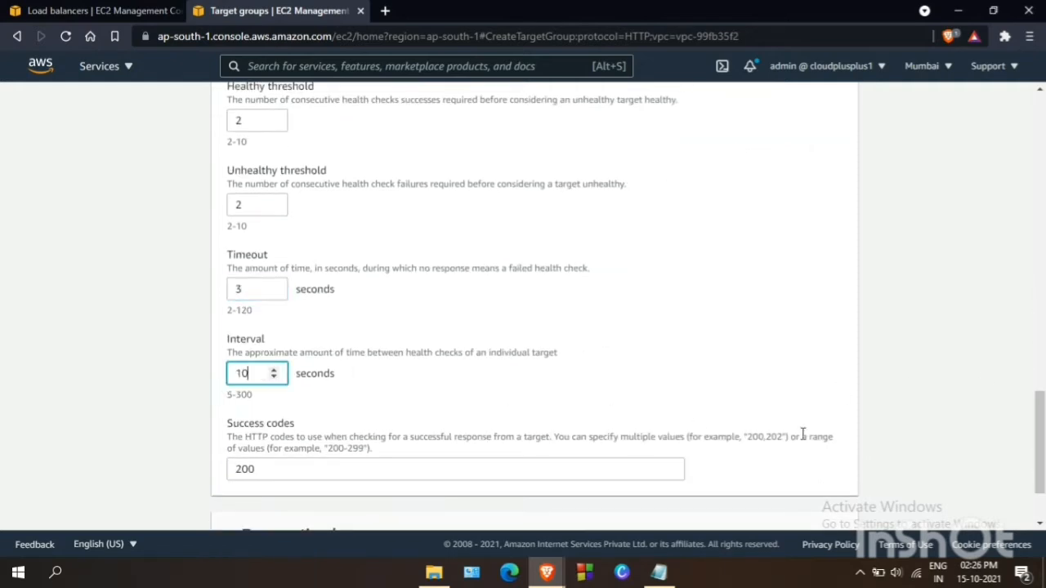
pyautogui.scroll(-2, 804, 434)
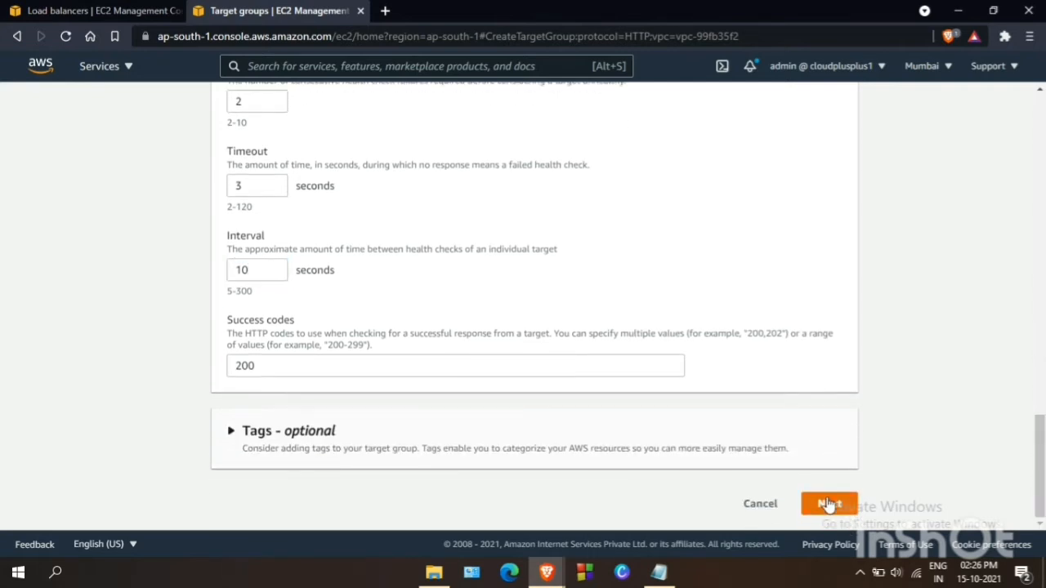
pyautogui.click(829, 505)
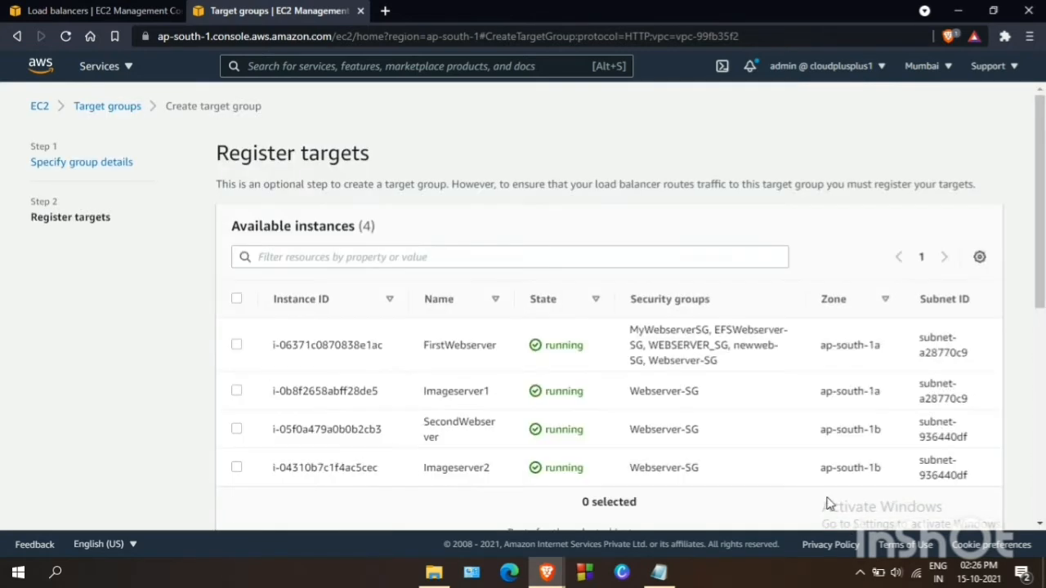
# Include FirstWebserver and SecondWebserver as pending targets on port 80 and create the target group.
pyautogui.scroll(-1, 247, 273)
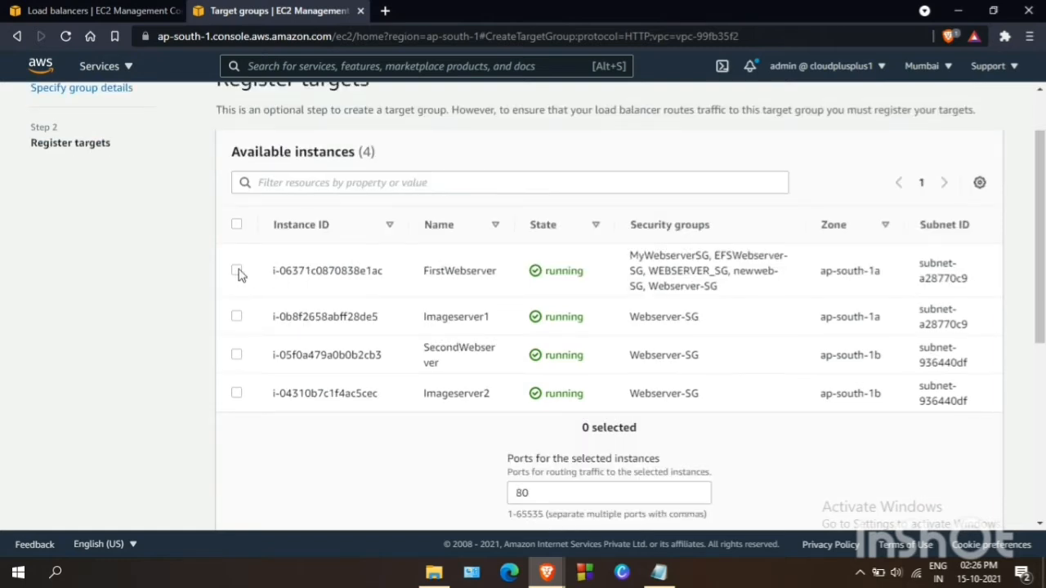
pyautogui.click(236, 271)
pyautogui.click(236, 354)
pyautogui.scroll(-5, 603, 313)
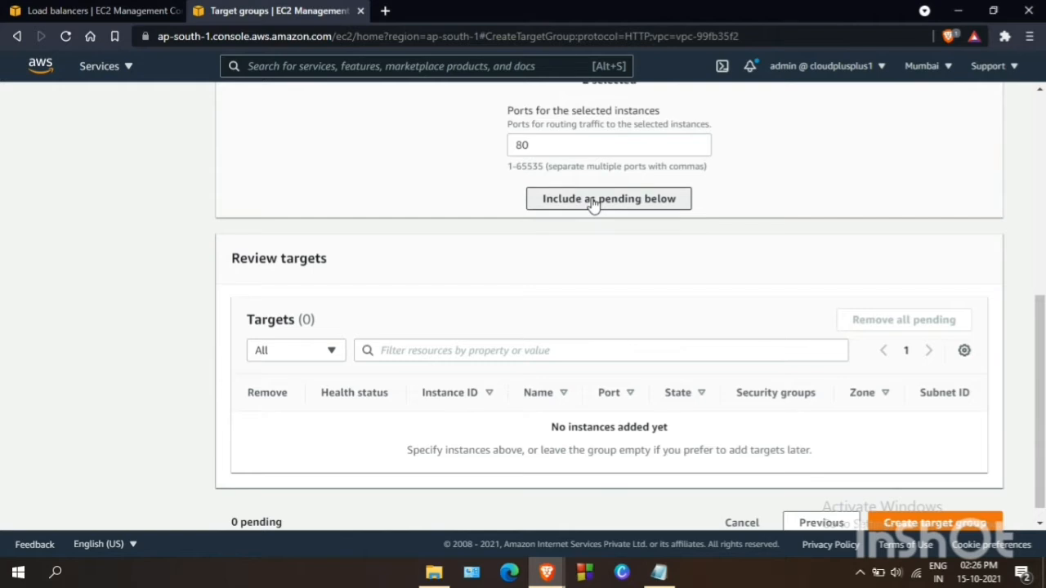
pyautogui.click(637, 201)
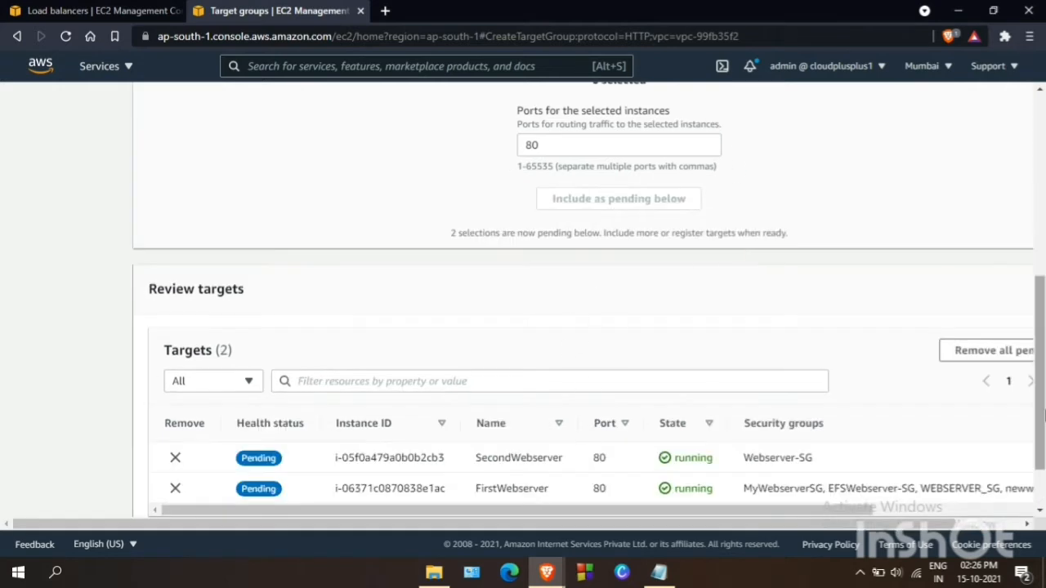
pyautogui.scroll(-1, 597, 402)
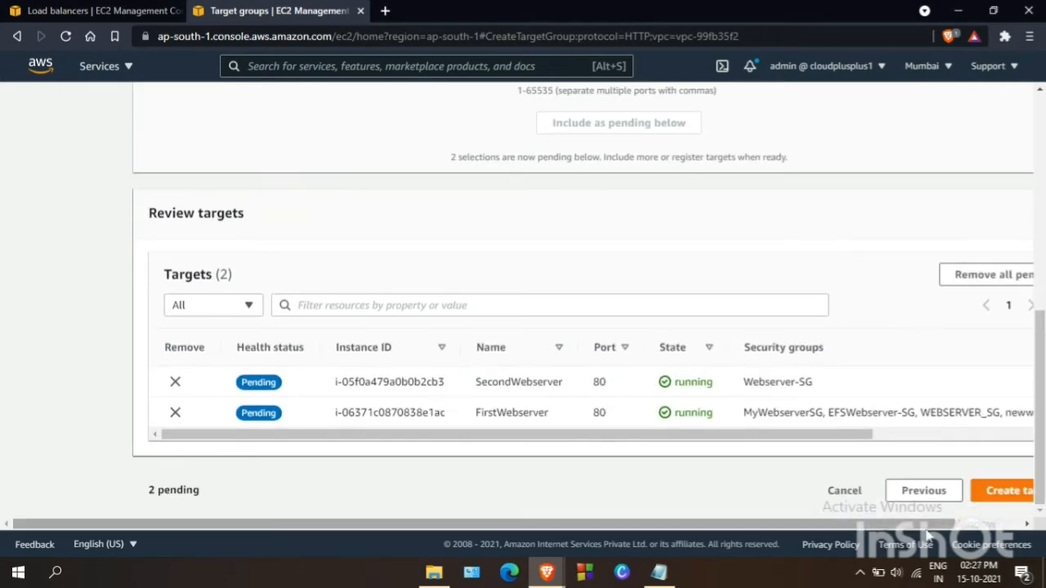
pyautogui.hscroll(2, 997, 501)
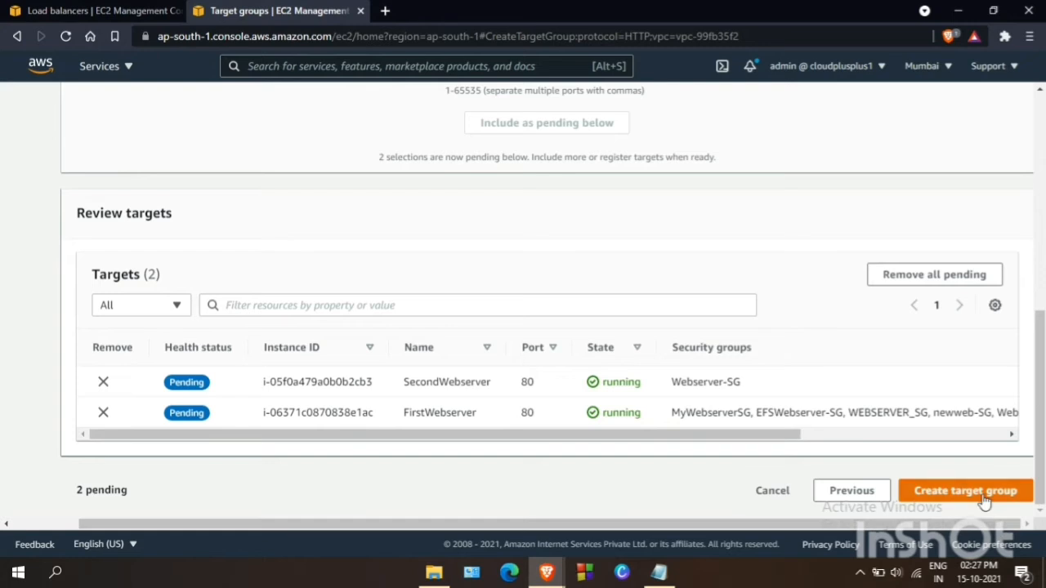
pyautogui.click(985, 501)
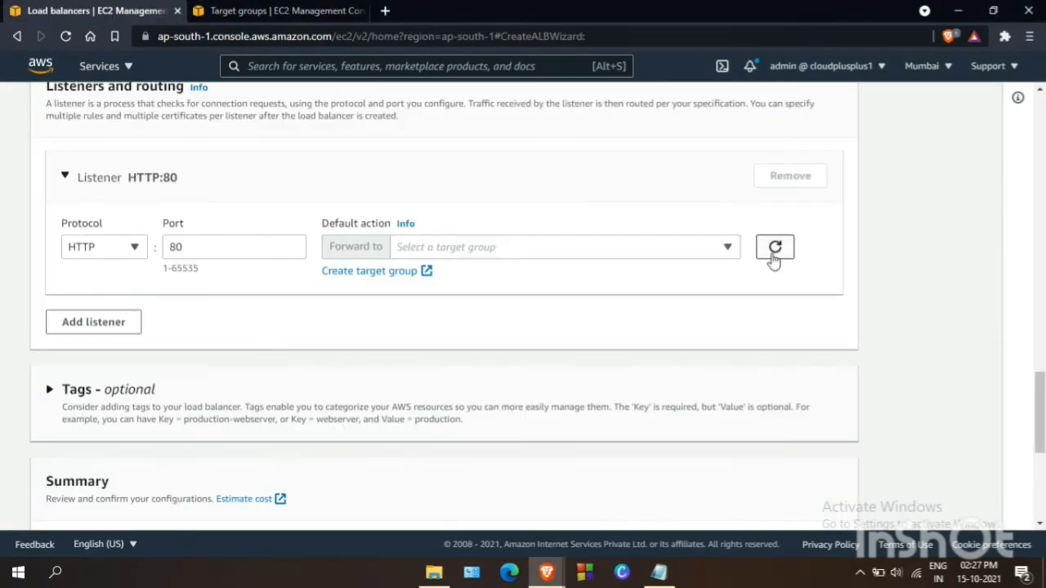
# Refresh the target groups for the load balancer's HTTP:80 listener and forward its default action to MyWebserverTG.
pyautogui.click(773, 252)
pyautogui.click(689, 248)
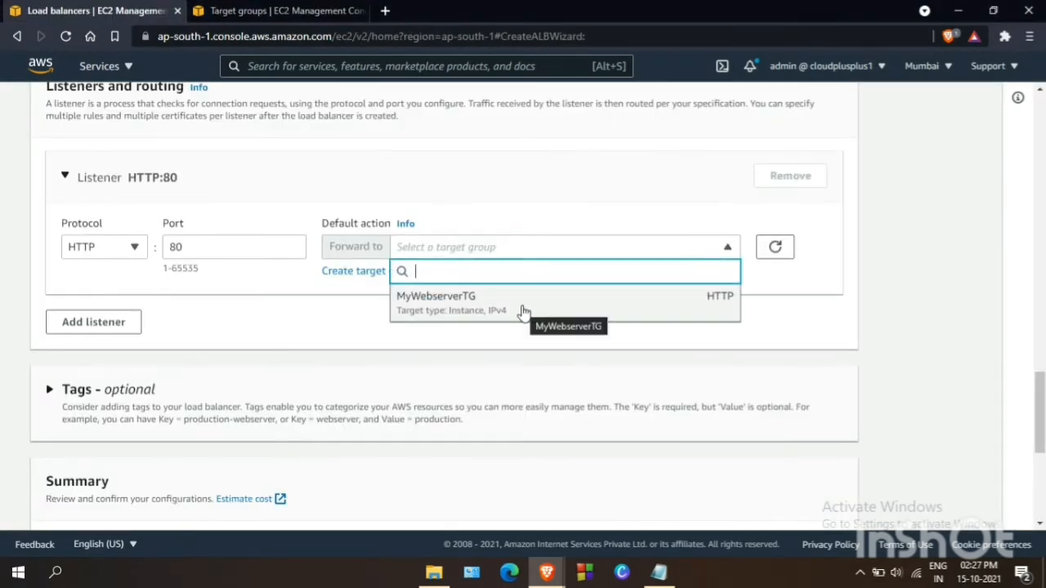
pyautogui.click(527, 309)
# Tag the load balancer with key Name and value MyAppLB, and create it.
pyautogui.scroll(-3, 527, 309)
pyautogui.click(78, 146)
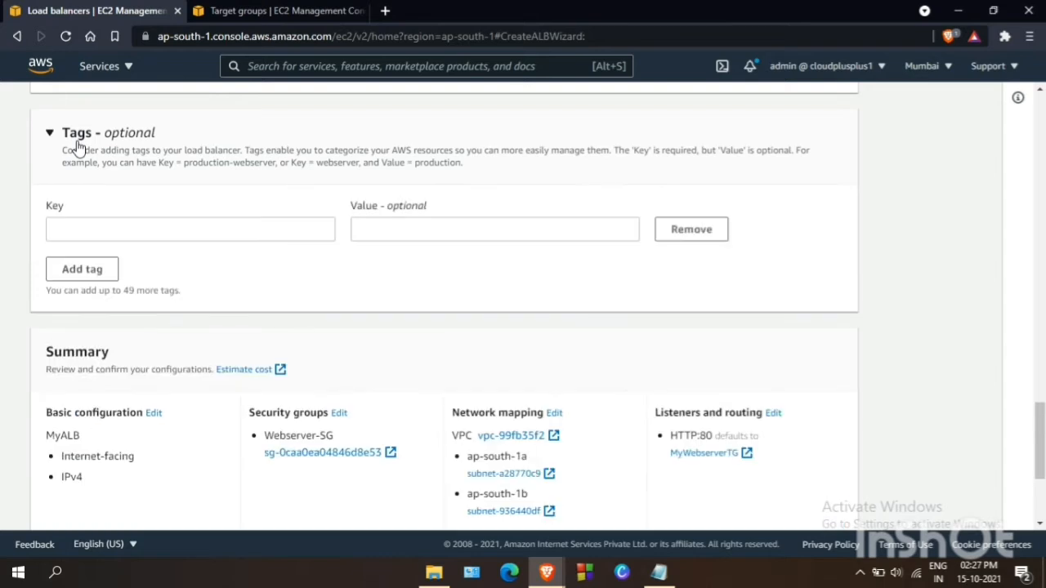
pyautogui.click(81, 228)
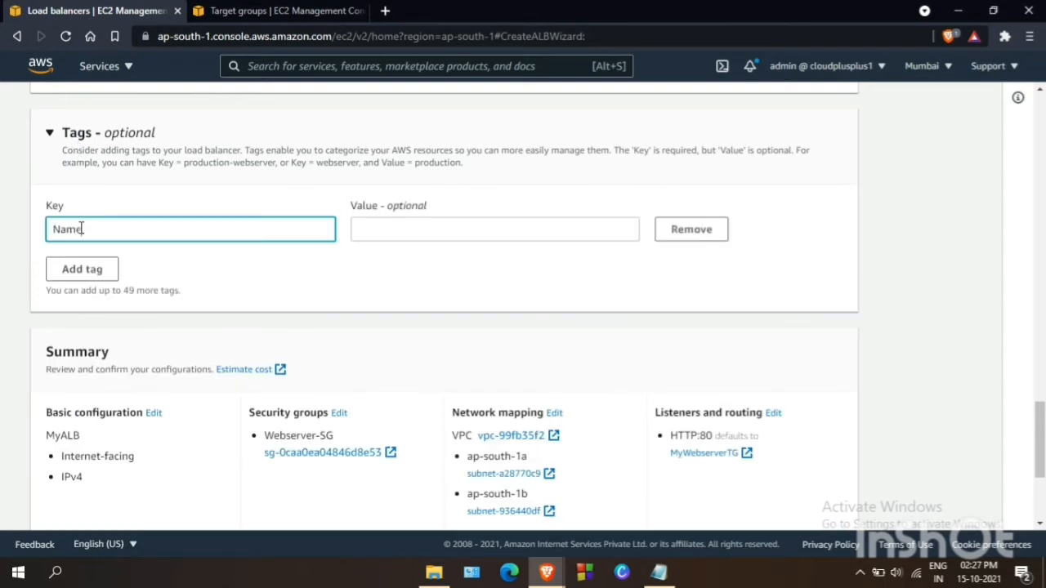
pyautogui.click(373, 234)
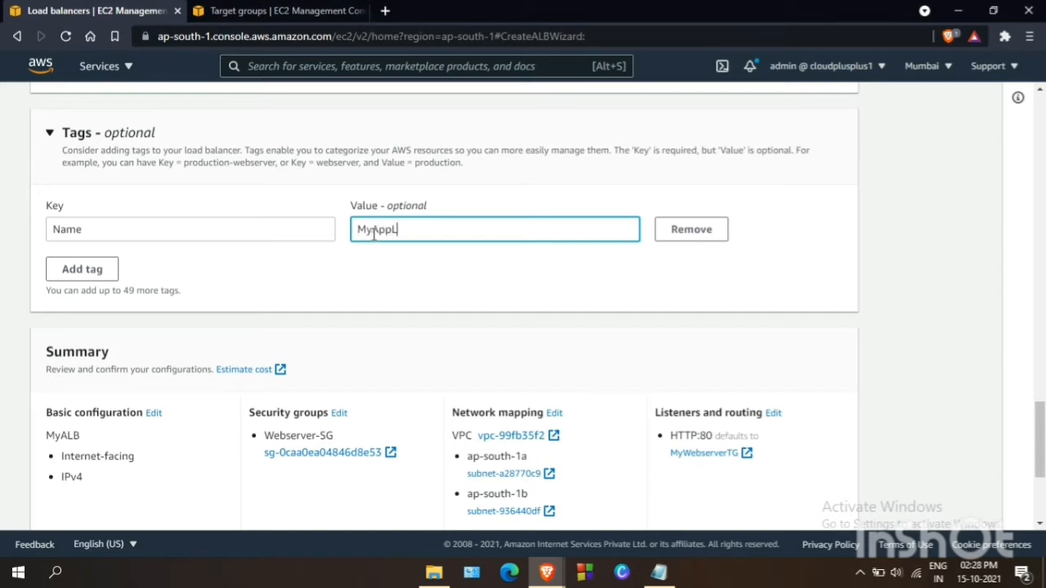
pyautogui.scroll(-3, 472, 253)
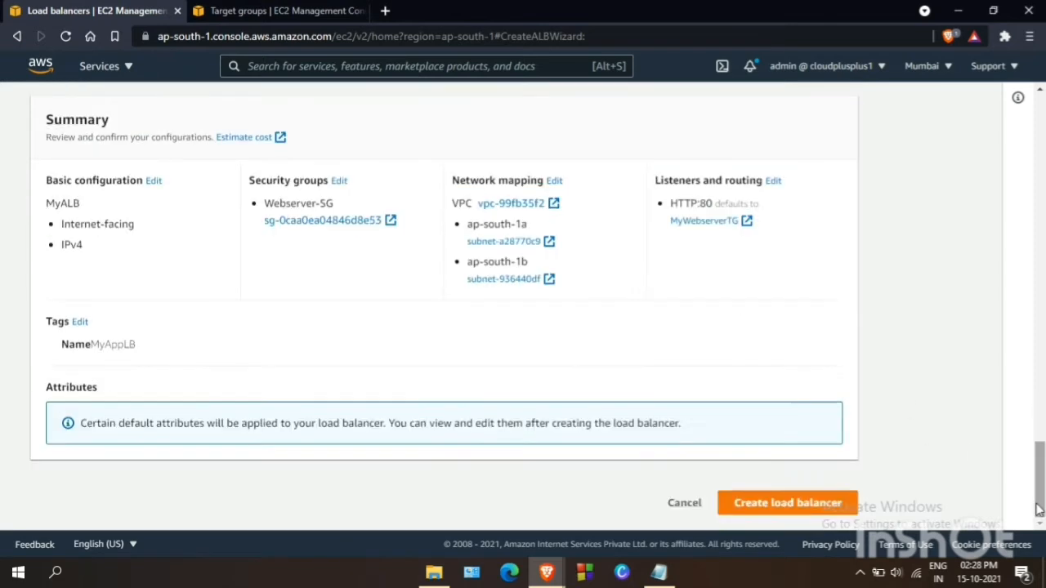
pyautogui.click(760, 505)
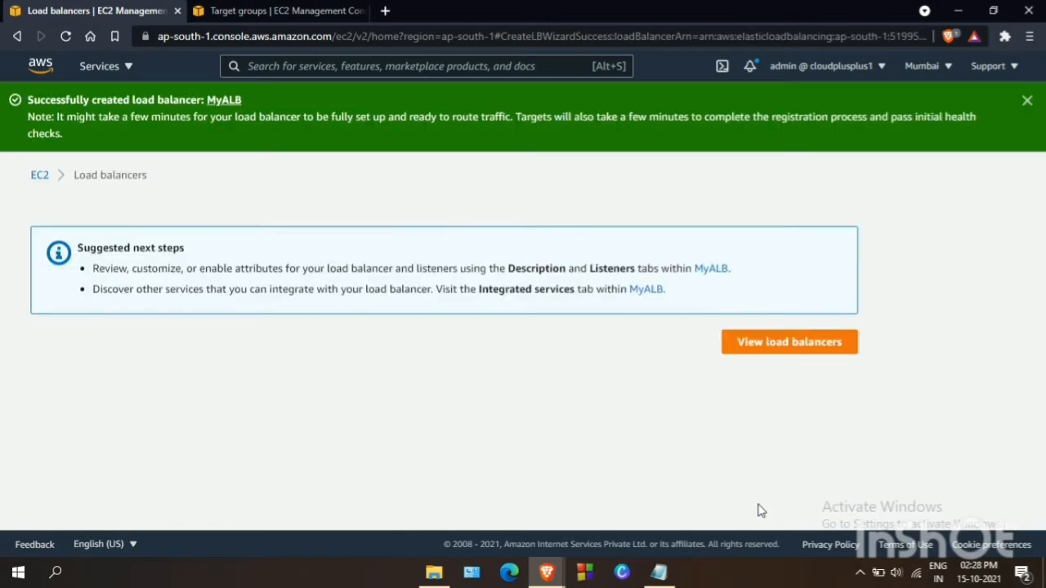
# View the load balancers list, then go to the target groups list and close the spare target groups tab.
pyautogui.click(788, 343)
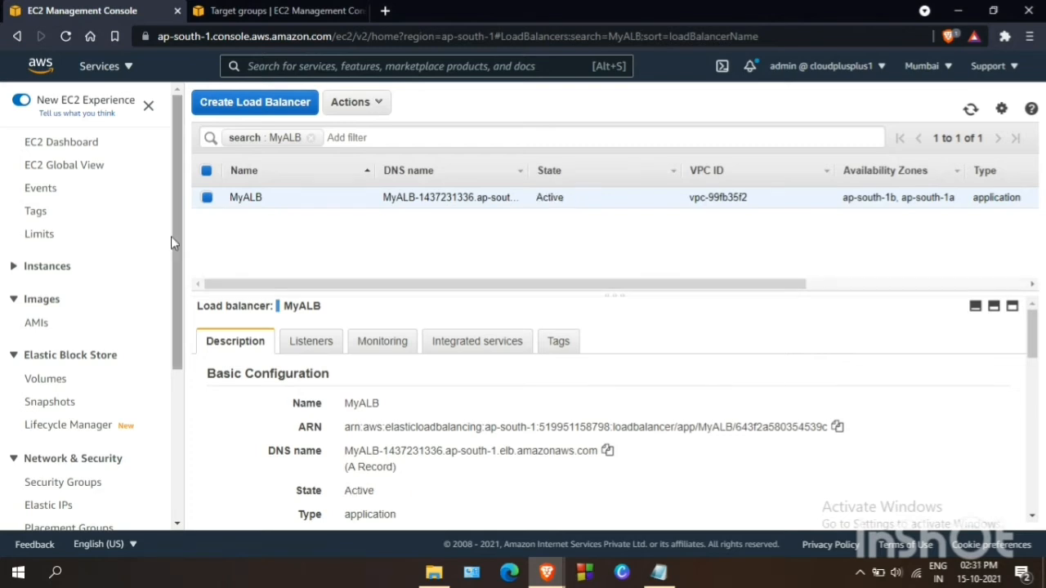
pyautogui.moveTo(172, 237); pyautogui.dragTo(159, 400)
pyautogui.click(59, 412)
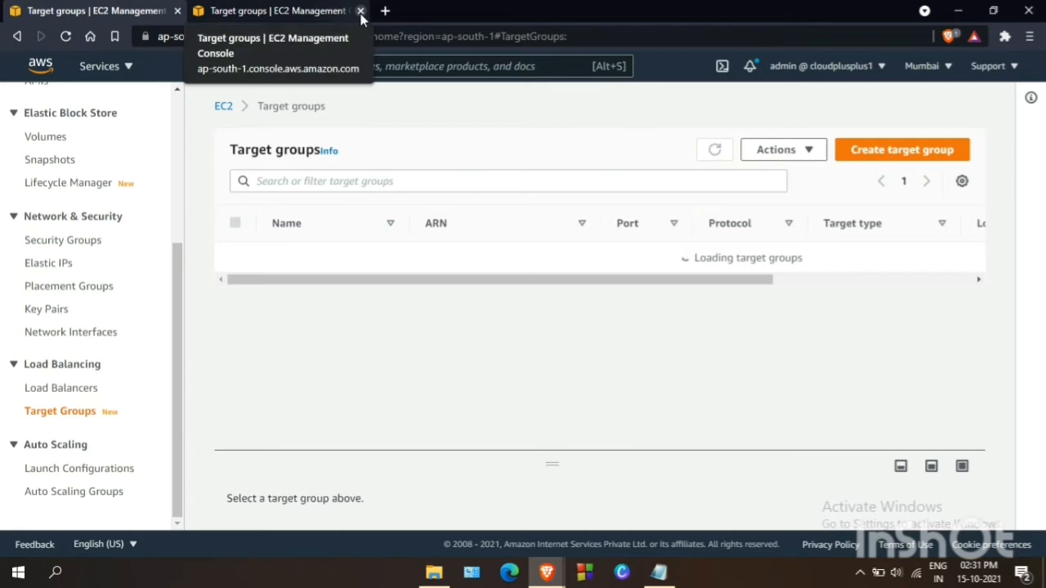
pyautogui.click(361, 11)
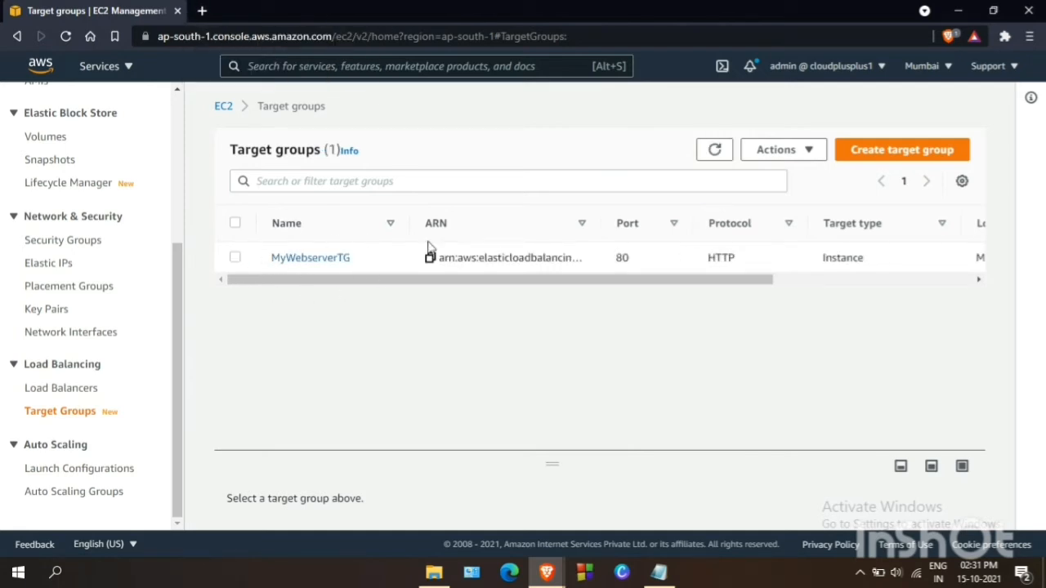
# Start a new target group, keeping the Instances target type, and name it MyImageServerTG.
pyautogui.click(916, 156)
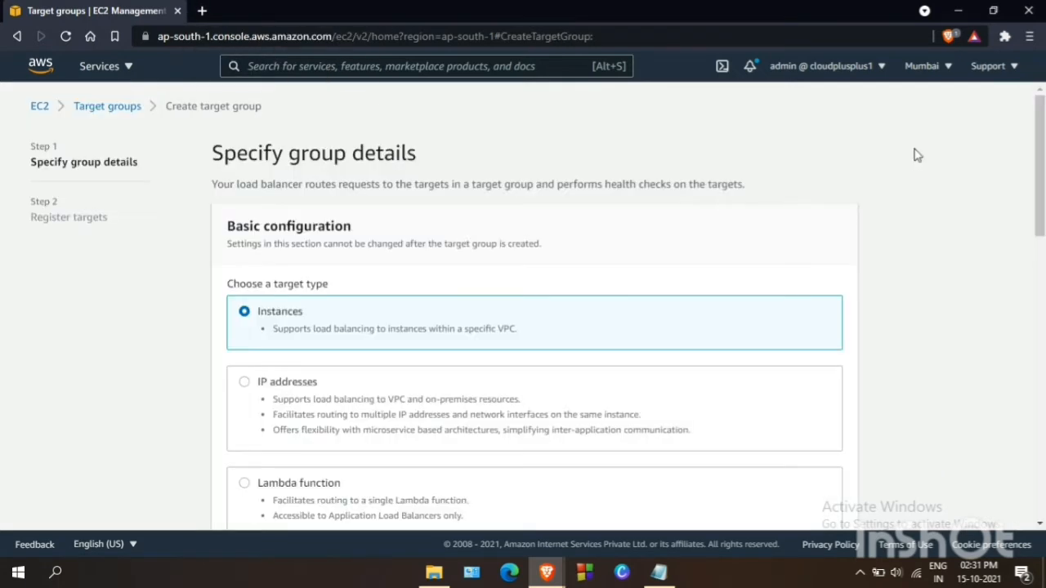
pyautogui.moveTo(1041, 157); pyautogui.dragTo(1042, 167)
pyautogui.scroll(-5, 1043, 167)
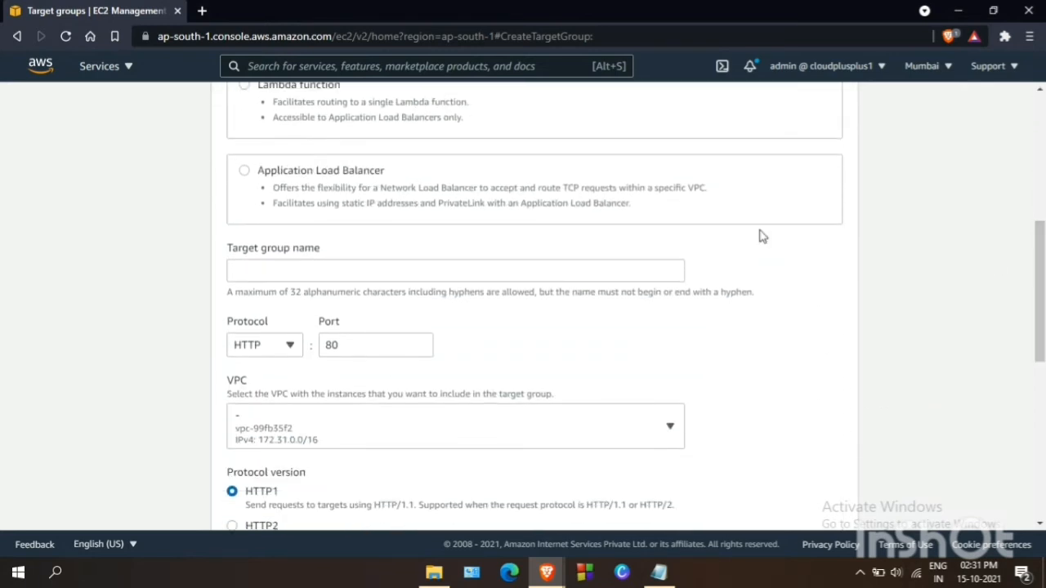
pyautogui.click(292, 269)
pyautogui.write('MyImageSe')
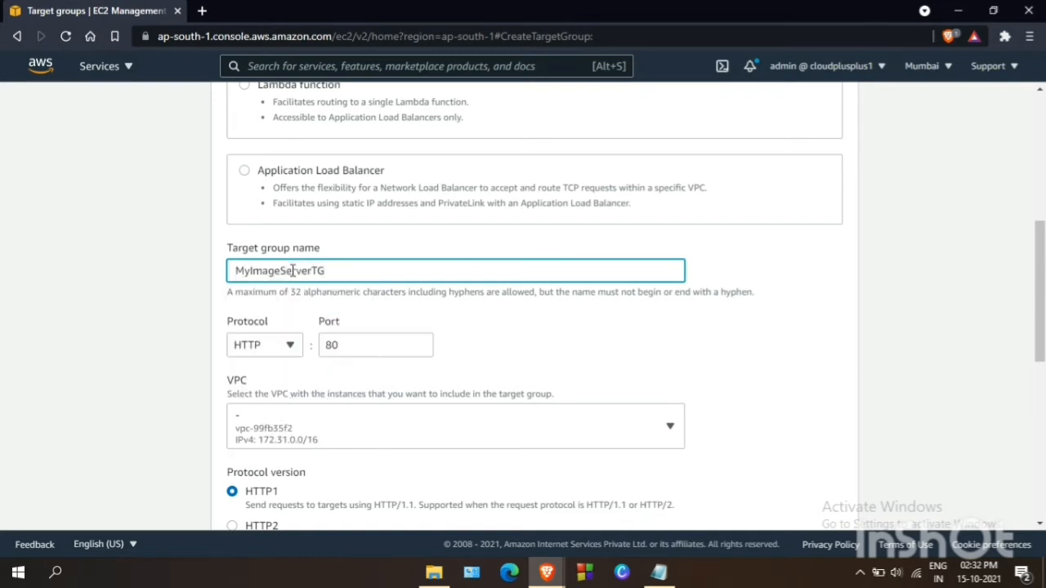
pyautogui.write('rverTG')
# Set the image server target group's health check path to /img/index.html.
pyautogui.scroll(-2, 1042, 372)
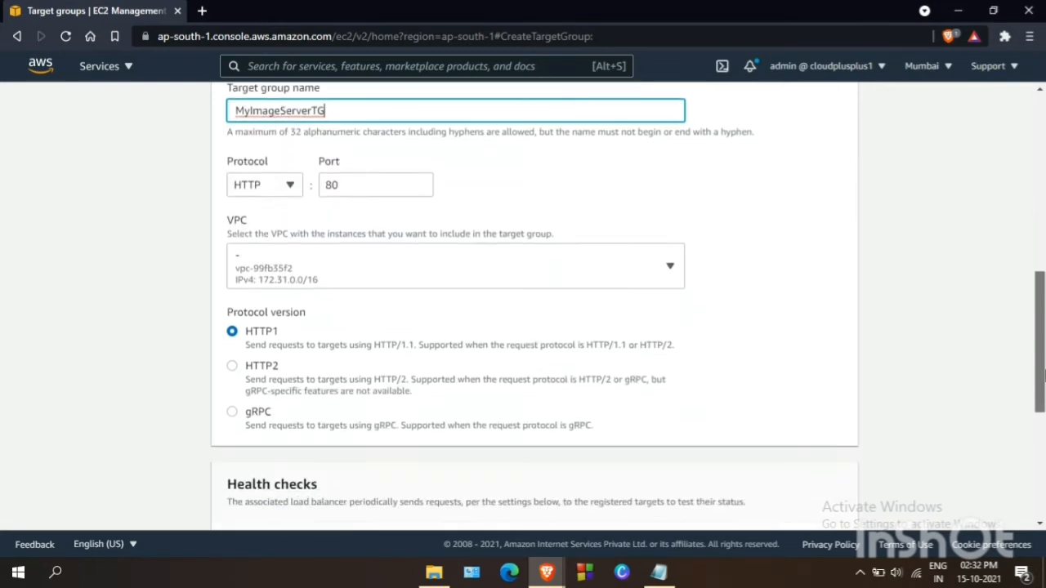
pyautogui.scroll(-3, 1043, 372)
pyautogui.click(330, 407)
pyautogui.write('img/index.html')
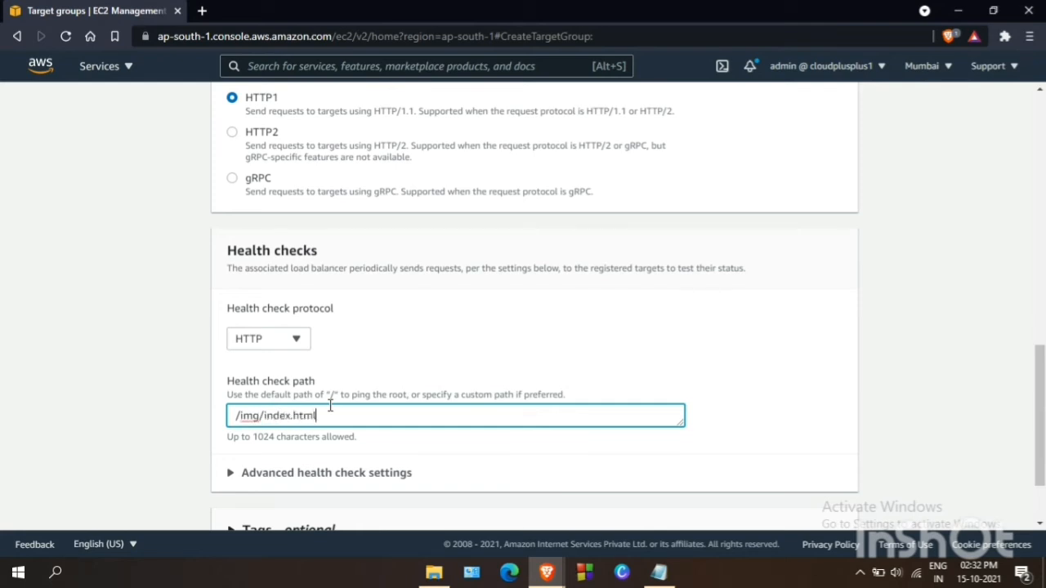
# In the advanced health check settings, set the healthy threshold to 2 and the timeout to 3 seconds, shorten the interval, and continue.
pyautogui.moveTo(1040, 442); pyautogui.dragTo(1040, 478)
pyautogui.click(457, 388)
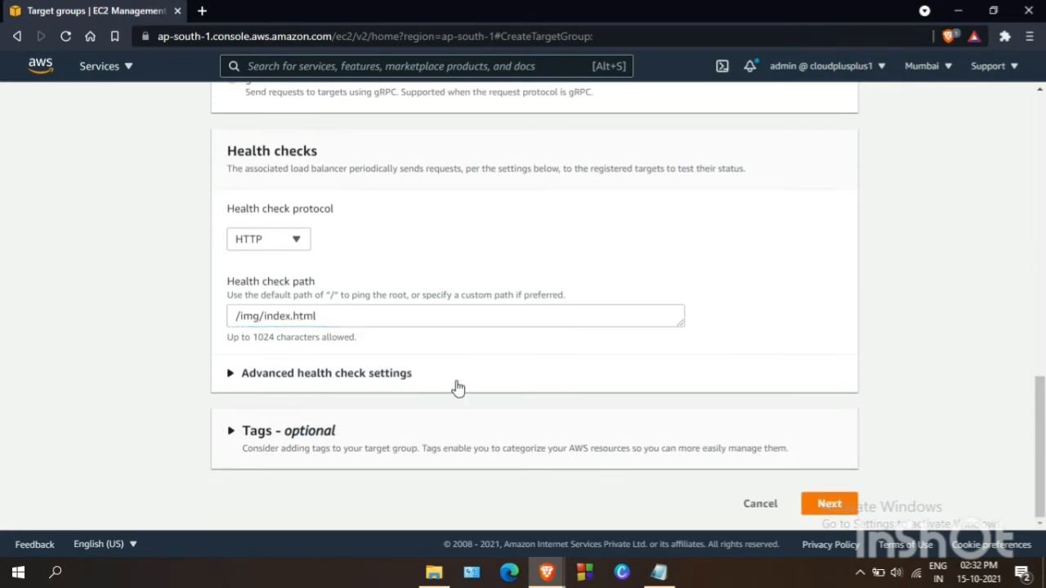
pyautogui.scroll(-3, 1045, 421)
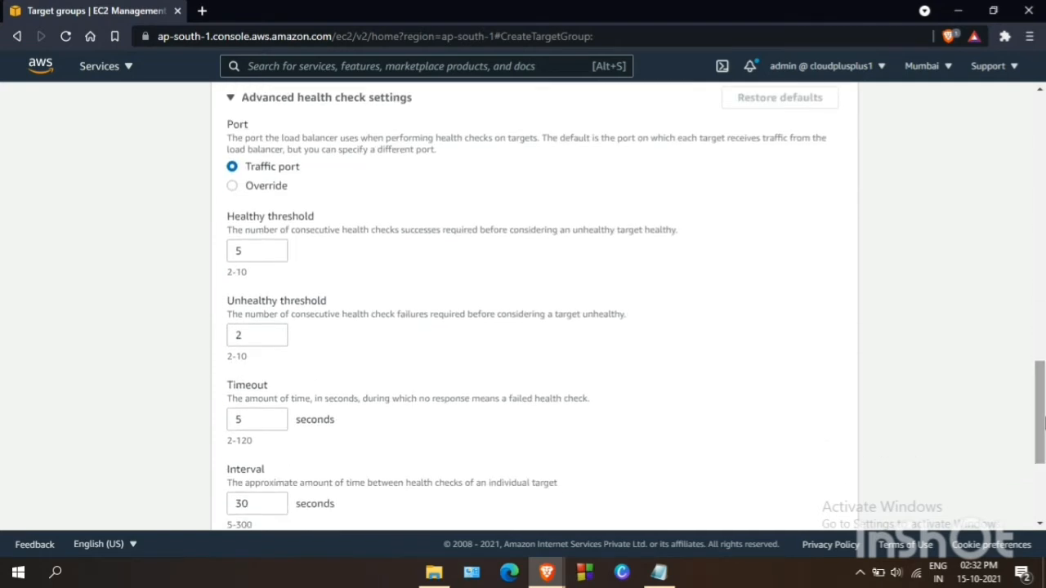
pyautogui.doubleClick(255, 252)
pyautogui.write('2')
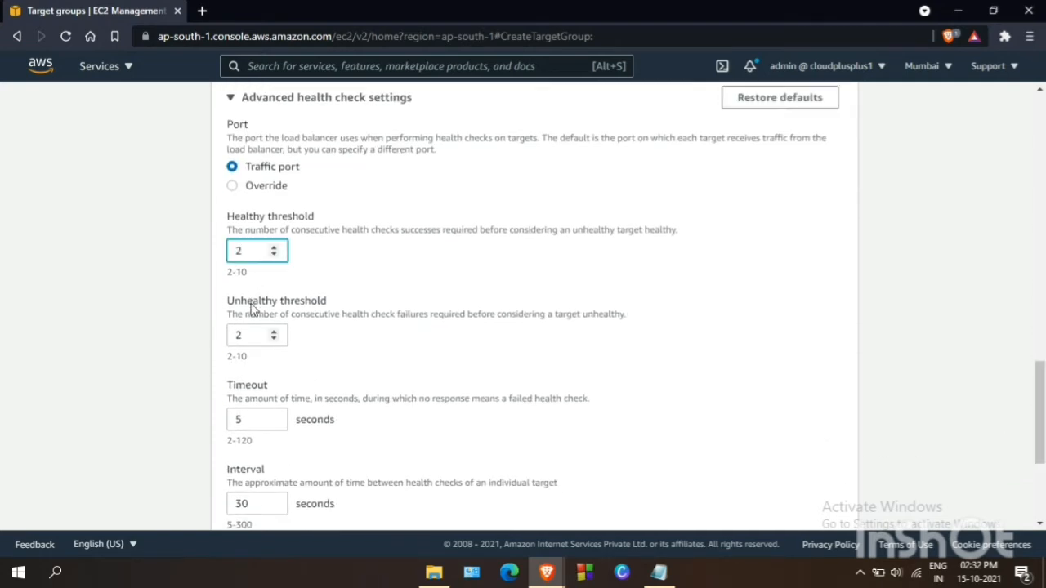
pyautogui.doubleClick(252, 414)
pyautogui.press('BackSpace')
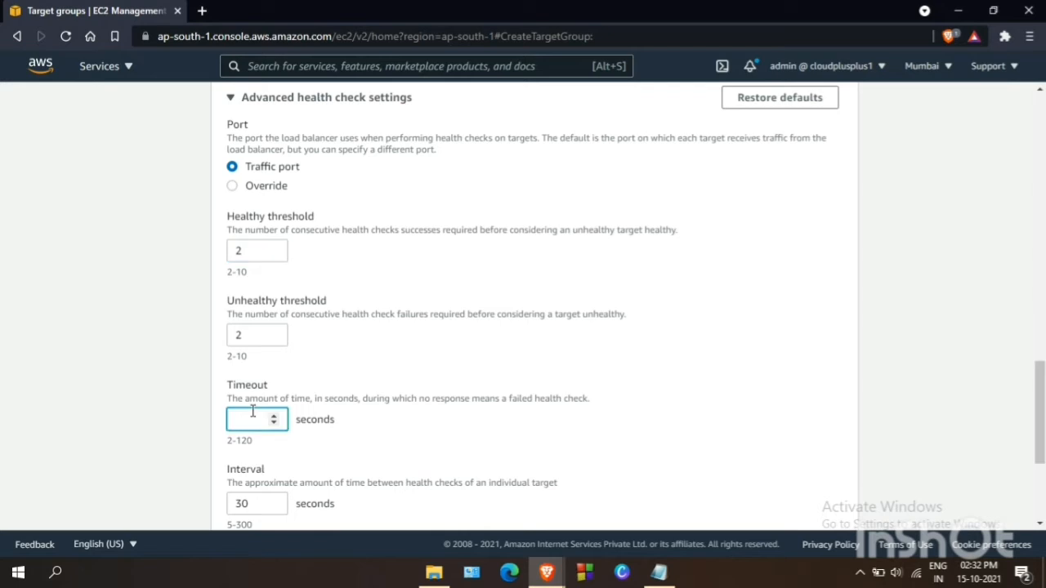
pyautogui.write('3')
pyautogui.click(251, 503)
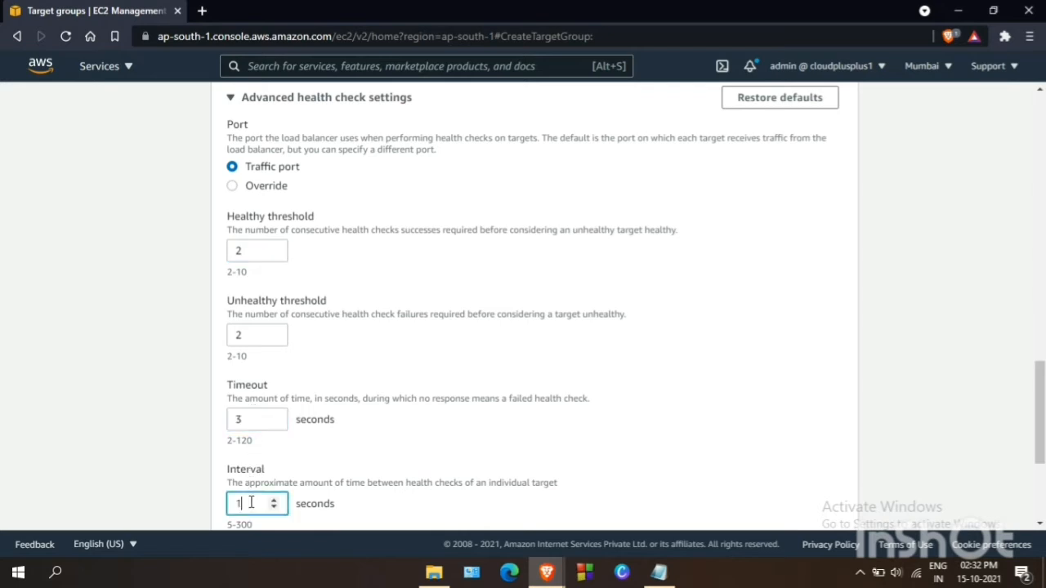
pyautogui.moveTo(1041, 387); pyautogui.dragTo(1042, 442)
pyautogui.click(830, 504)
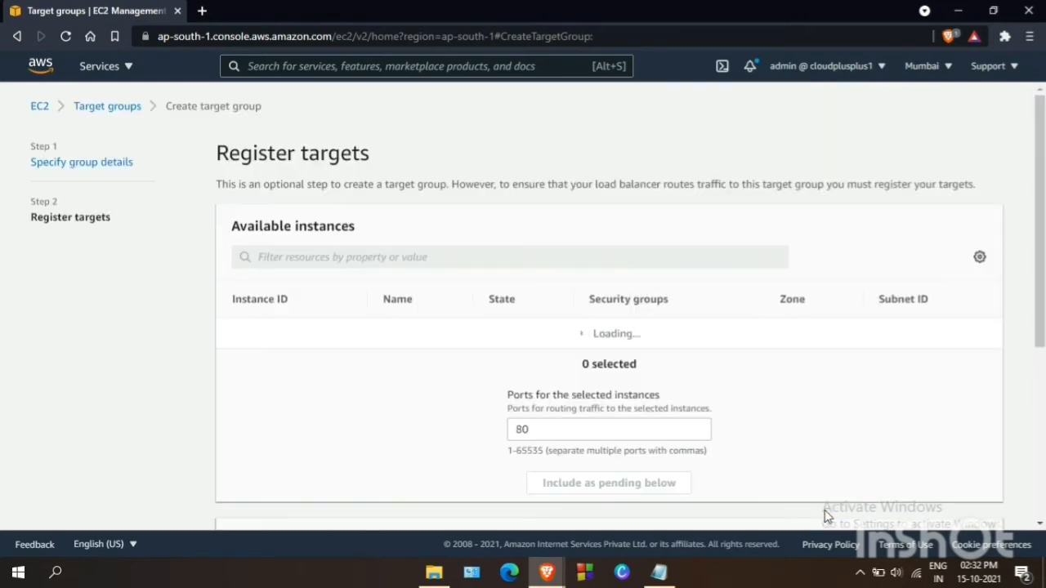
# Include Imageserver1 and Imageserver2 as pending targets on port 80 and create the target group.
pyautogui.click(236, 391)
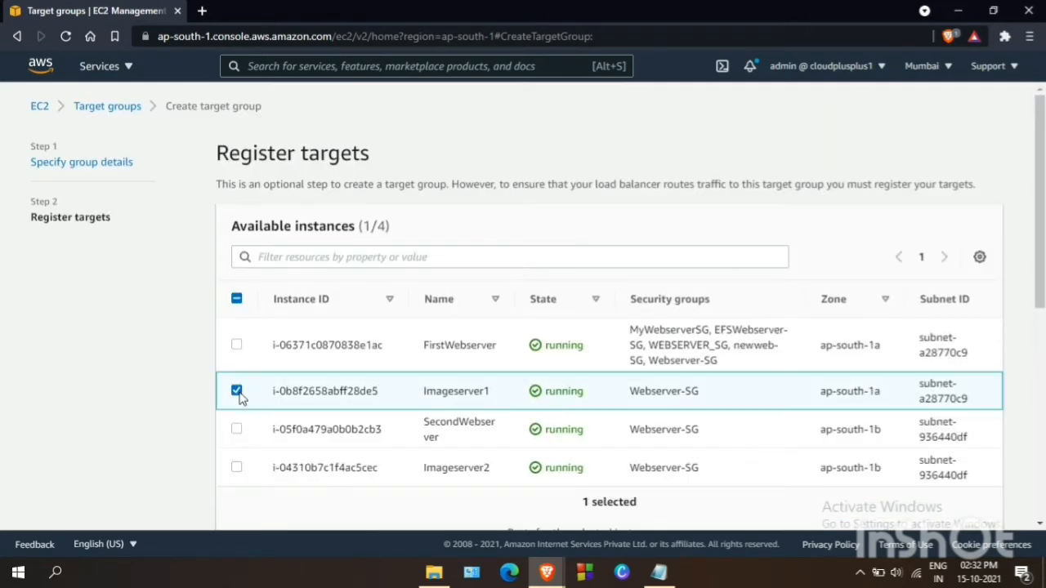
pyautogui.click(236, 466)
pyautogui.scroll(-5, 514, 385)
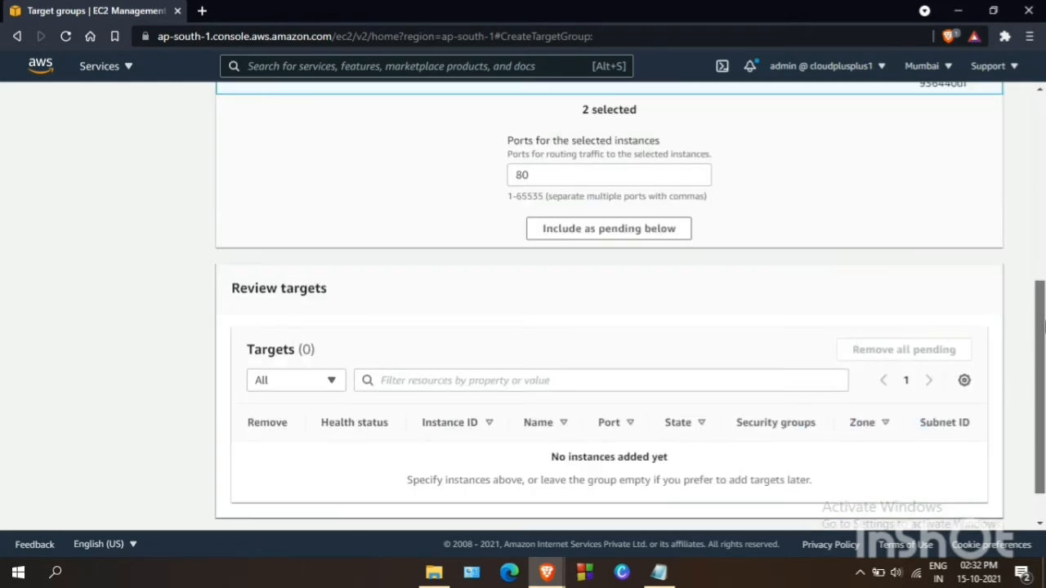
pyautogui.scroll(3, 642, 361)
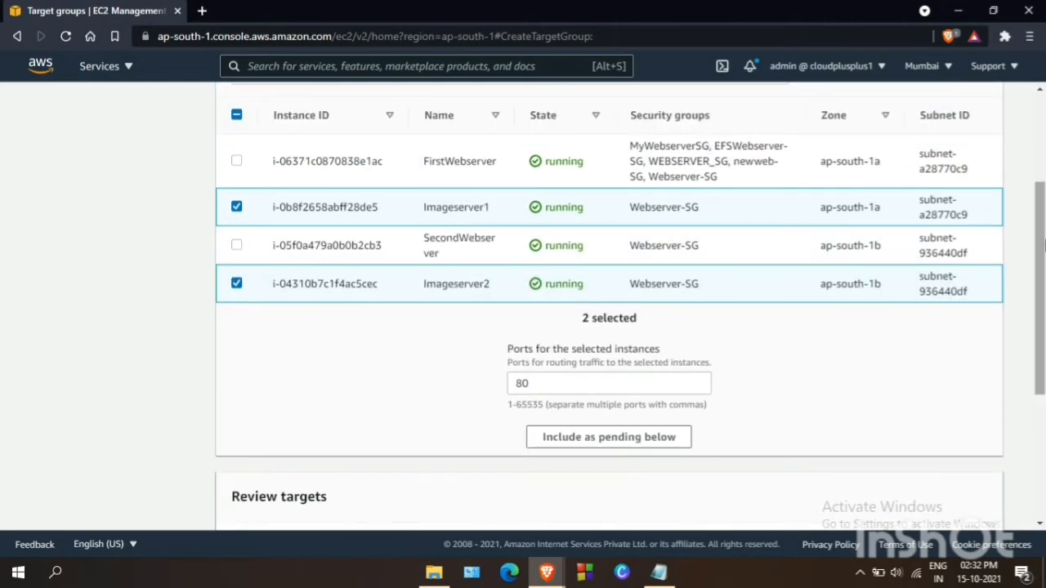
pyautogui.click(617, 438)
pyautogui.moveTo(1044, 325); pyautogui.dragTo(1043, 455)
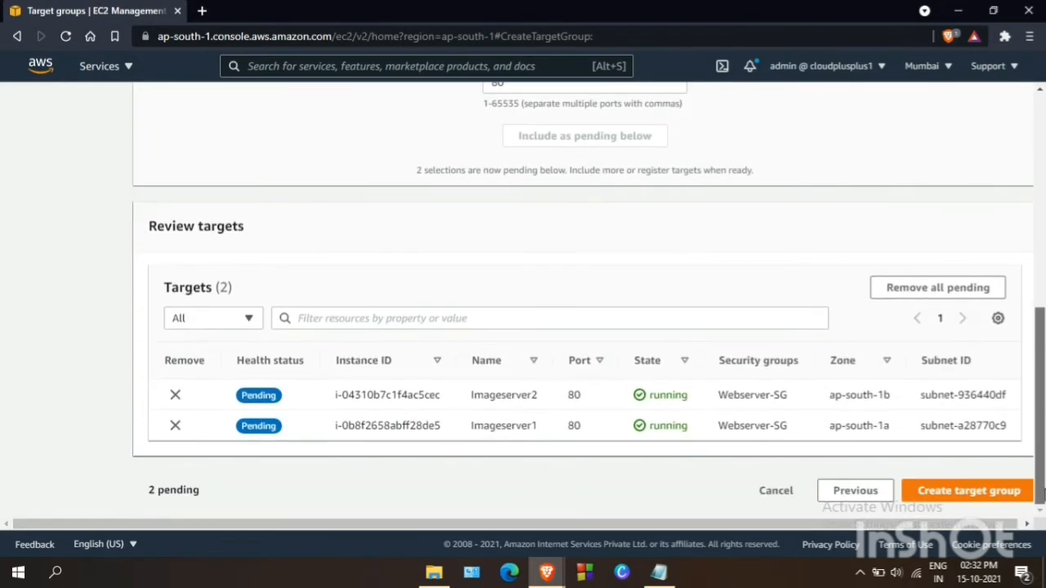
pyautogui.click(958, 496)
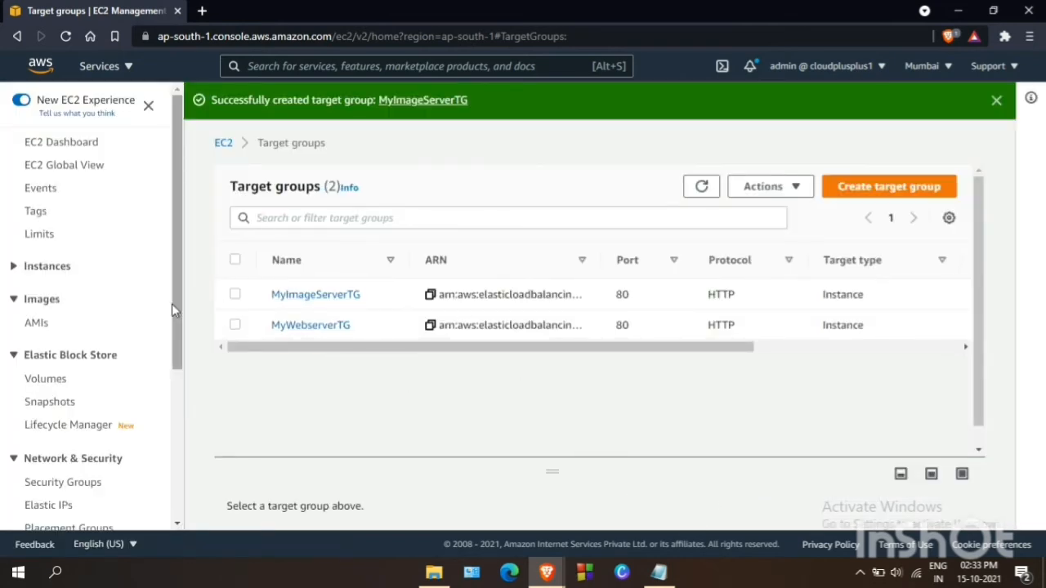
# Go to the load balancers list, refresh it, and open the rules of MyALB's HTTP:80 listener.
pyautogui.moveTo(182, 314); pyautogui.dragTo(180, 474)
pyautogui.click(76, 389)
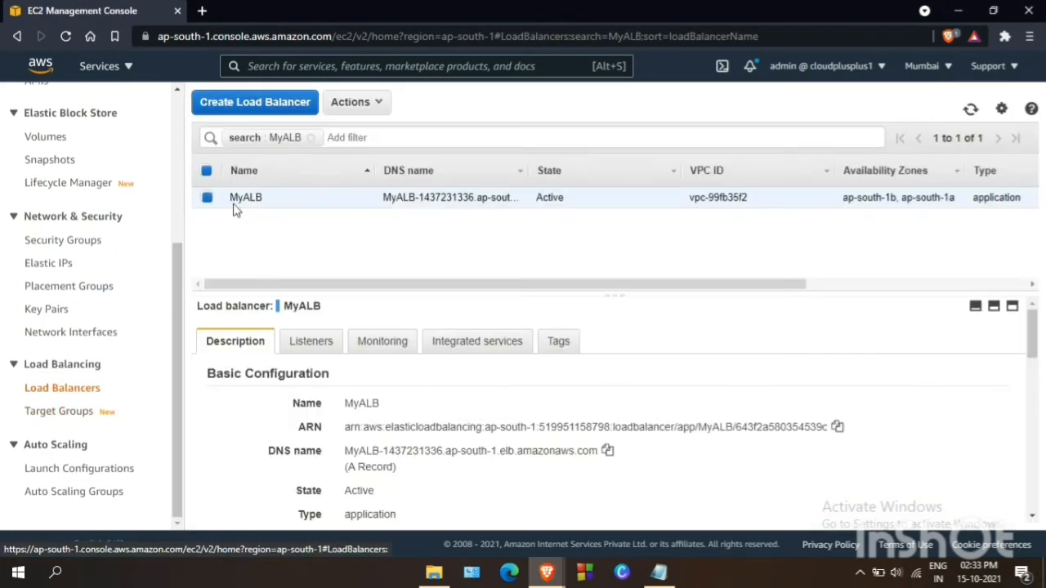
pyautogui.click(970, 108)
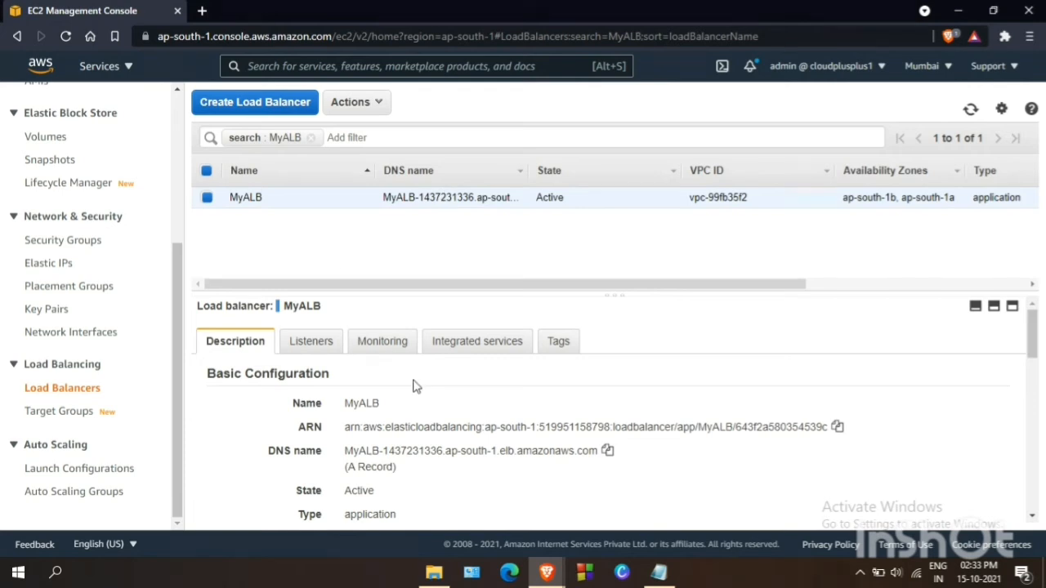
pyautogui.click(328, 347)
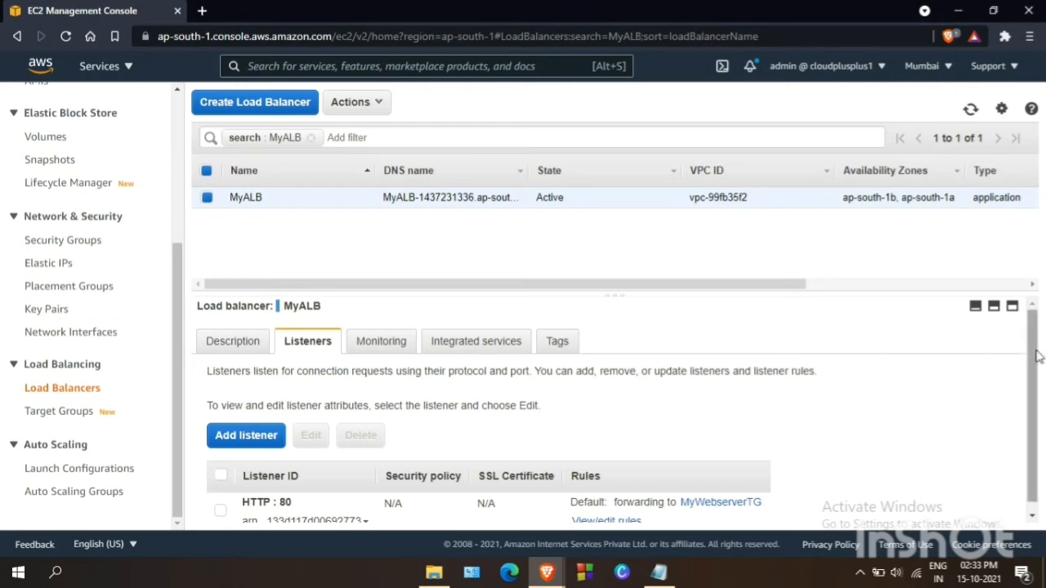
pyautogui.scroll(-1, 1034, 357)
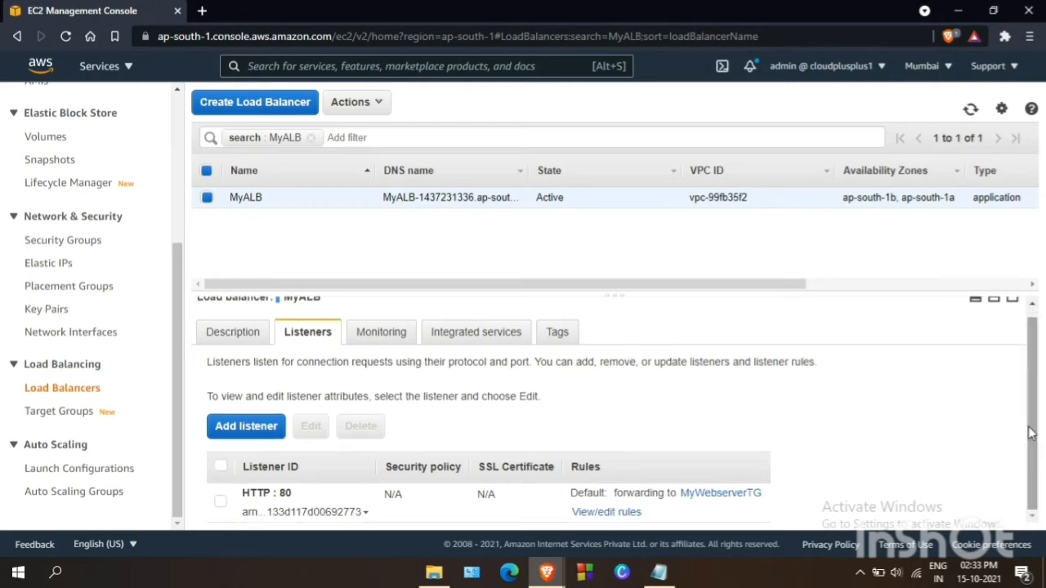
pyautogui.click(597, 518)
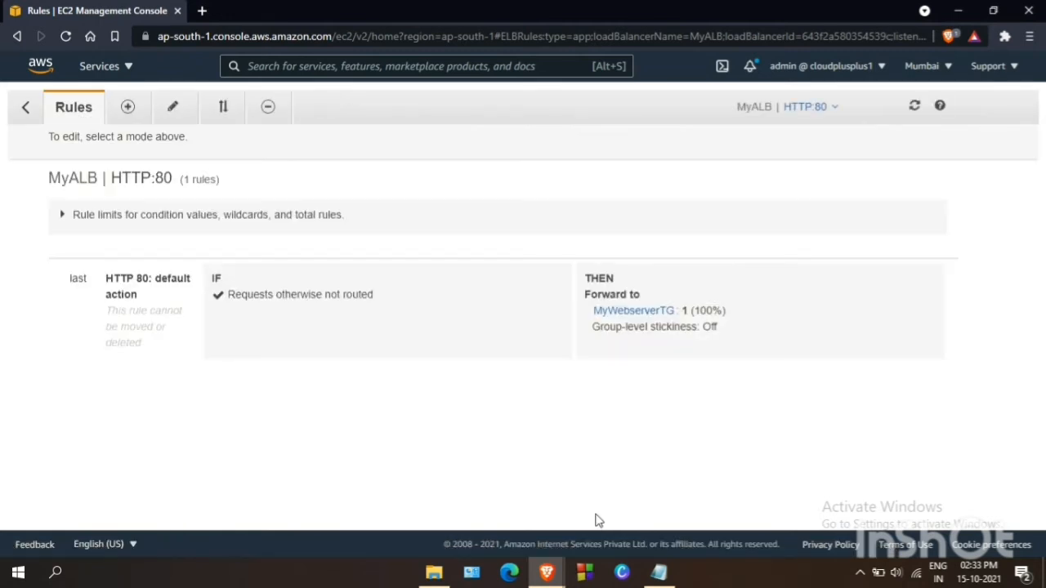
# Insert a new rule above the default action with a path condition of /img/*.
pyautogui.click(128, 109)
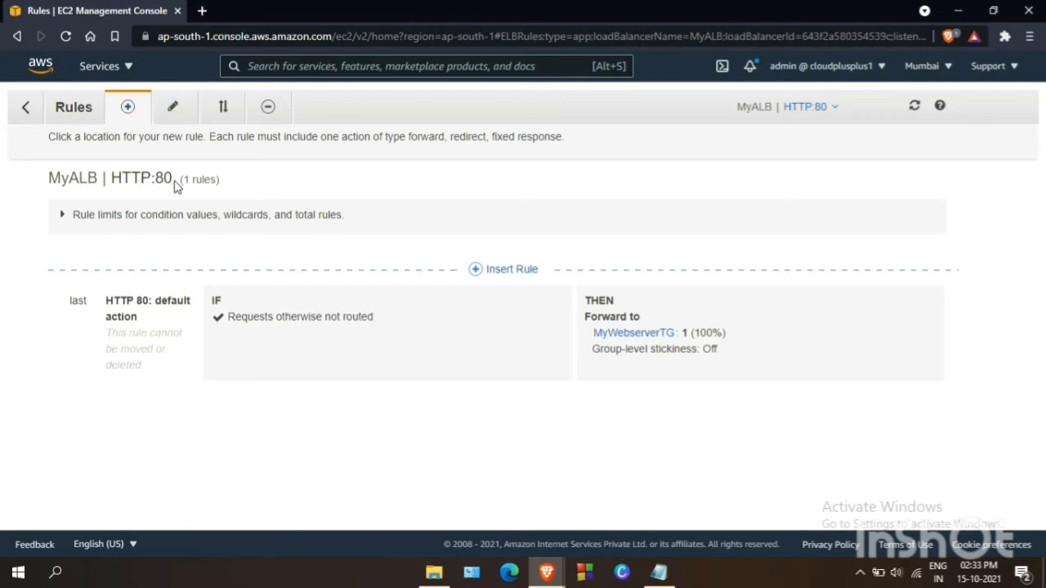
pyautogui.click(511, 271)
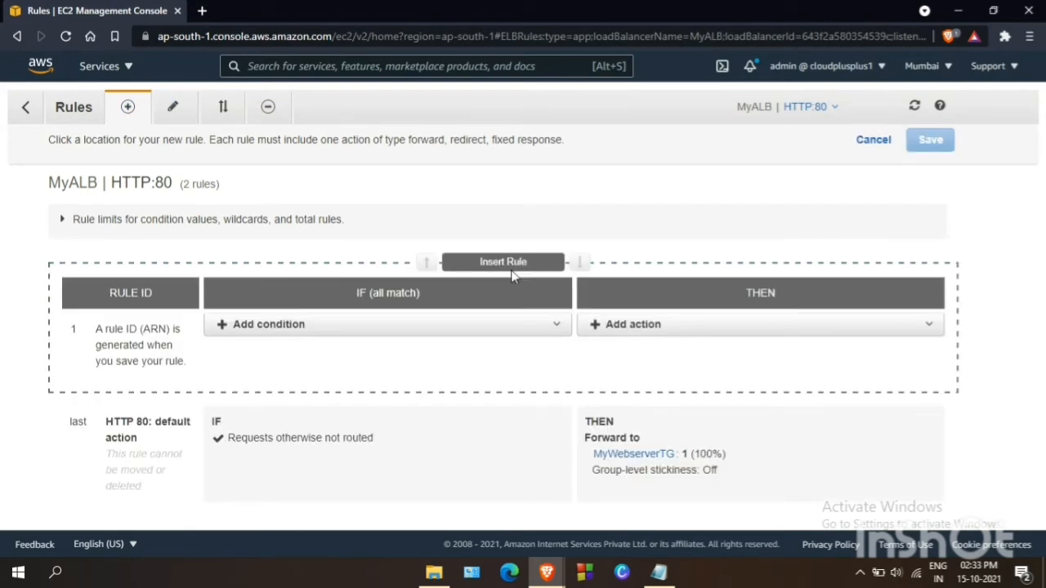
pyautogui.click(299, 323)
pyautogui.click(251, 373)
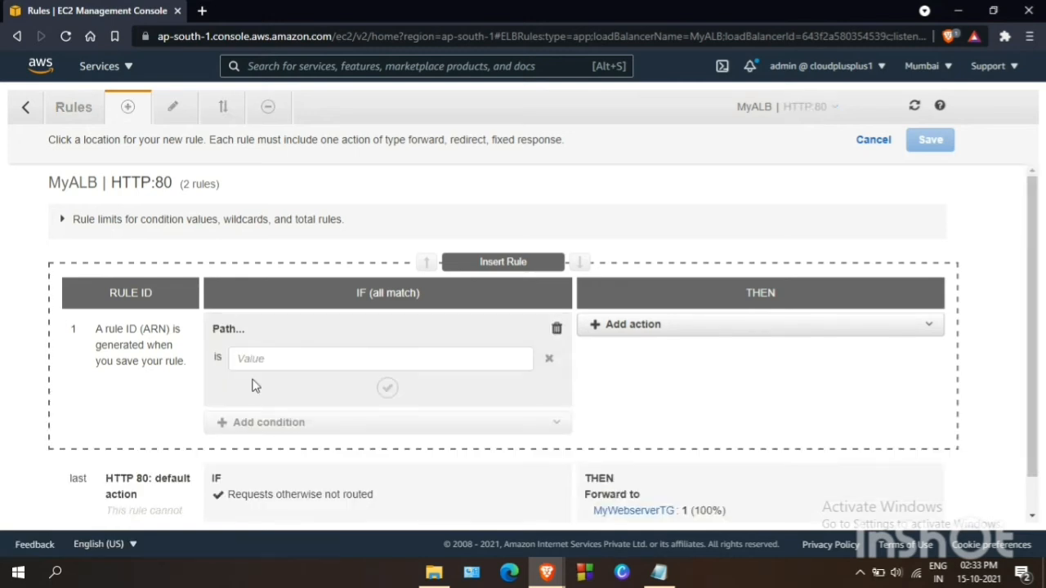
pyautogui.click(279, 357)
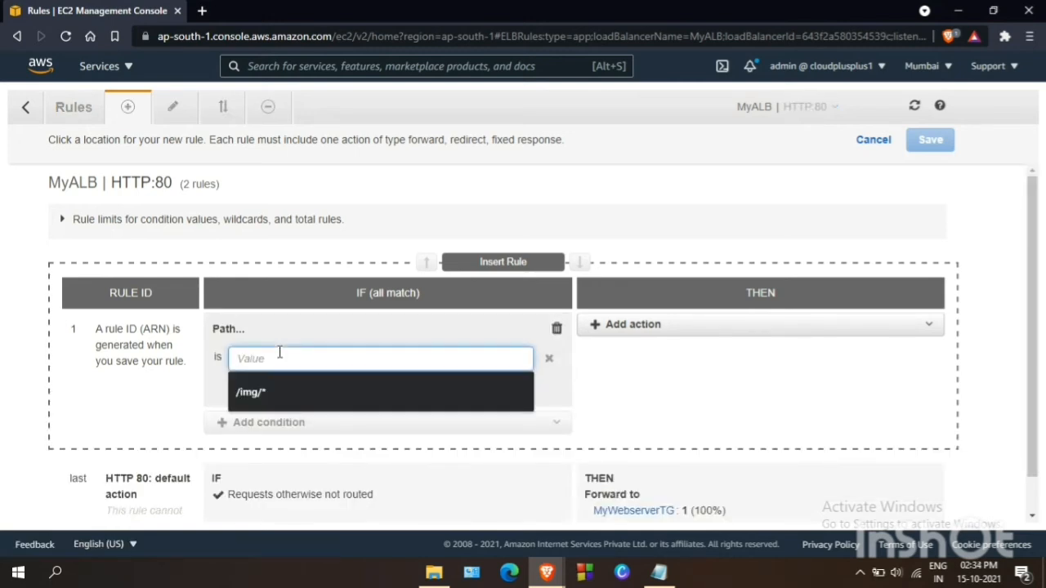
pyautogui.click(285, 383)
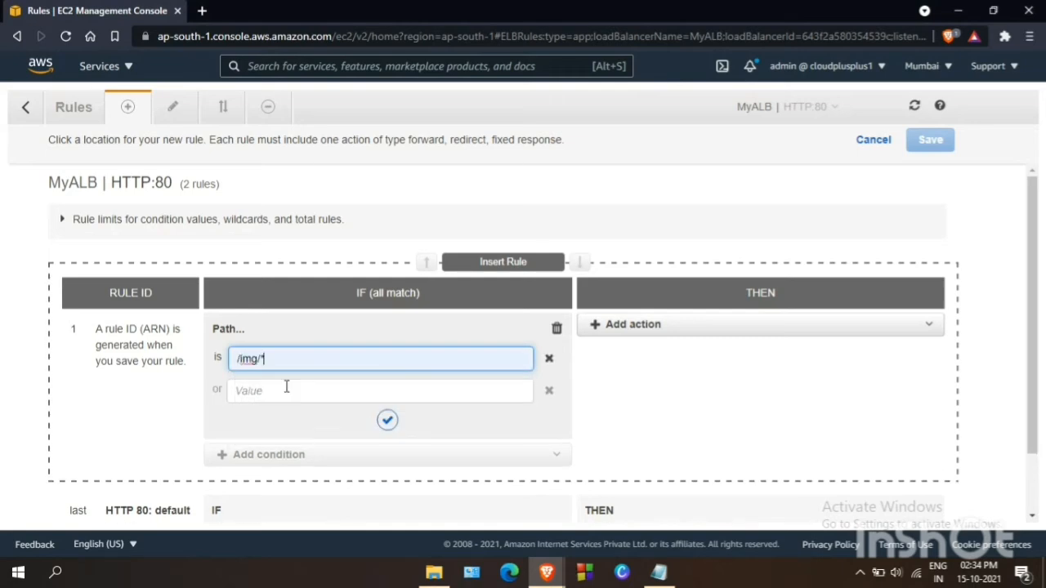
# Make the new rule forward to the MyImageServerTG target group, confirm its path condition, and save it.
pyautogui.click(609, 335)
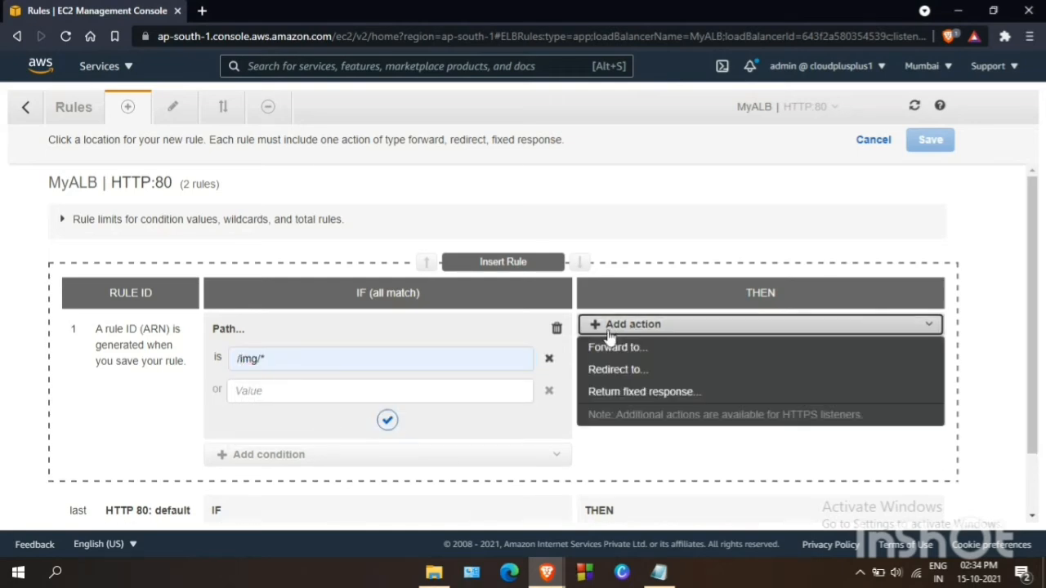
pyautogui.click(614, 348)
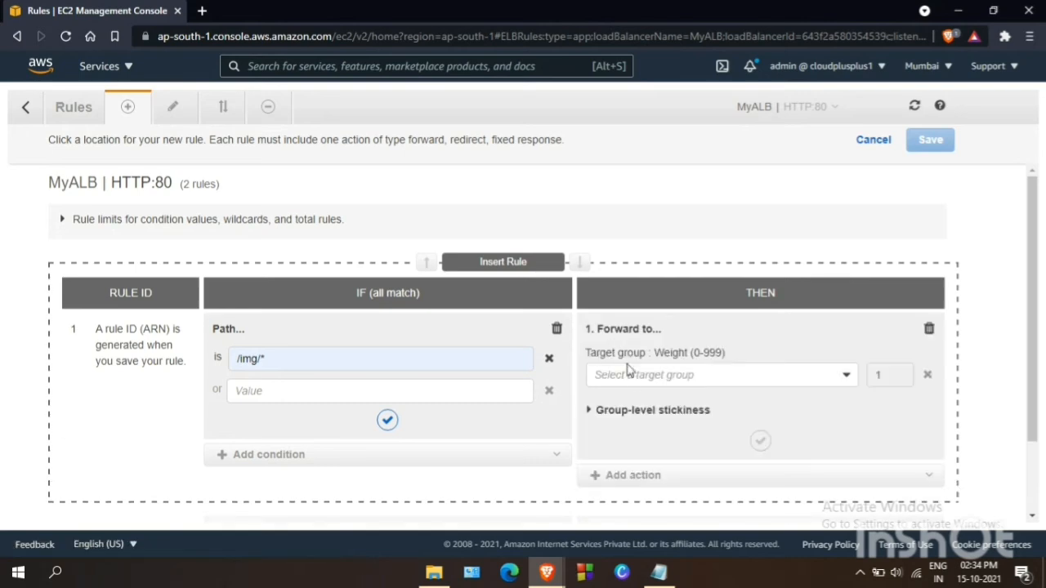
pyautogui.click(631, 375)
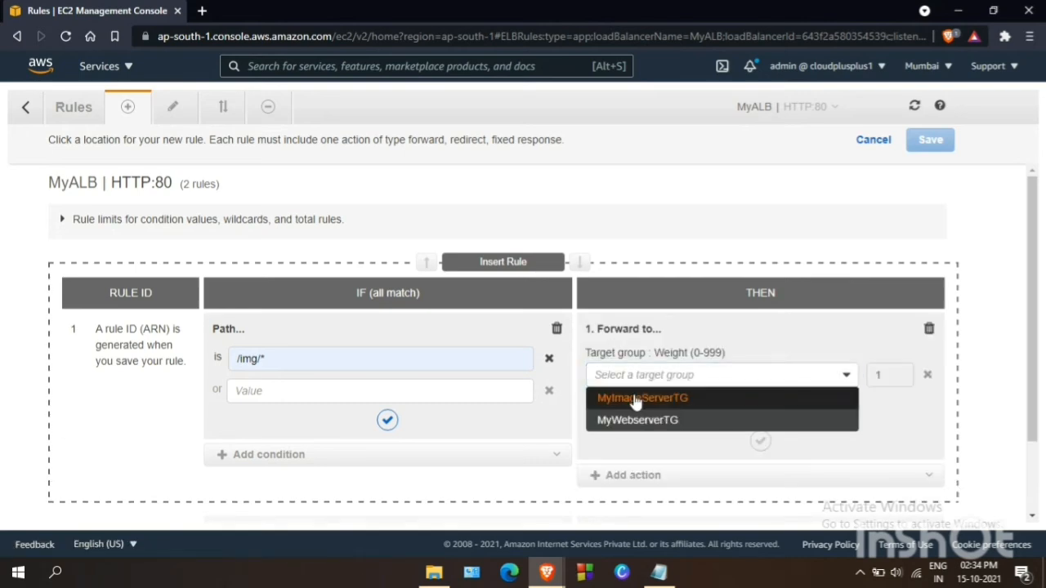
pyautogui.click(636, 399)
pyautogui.click(759, 497)
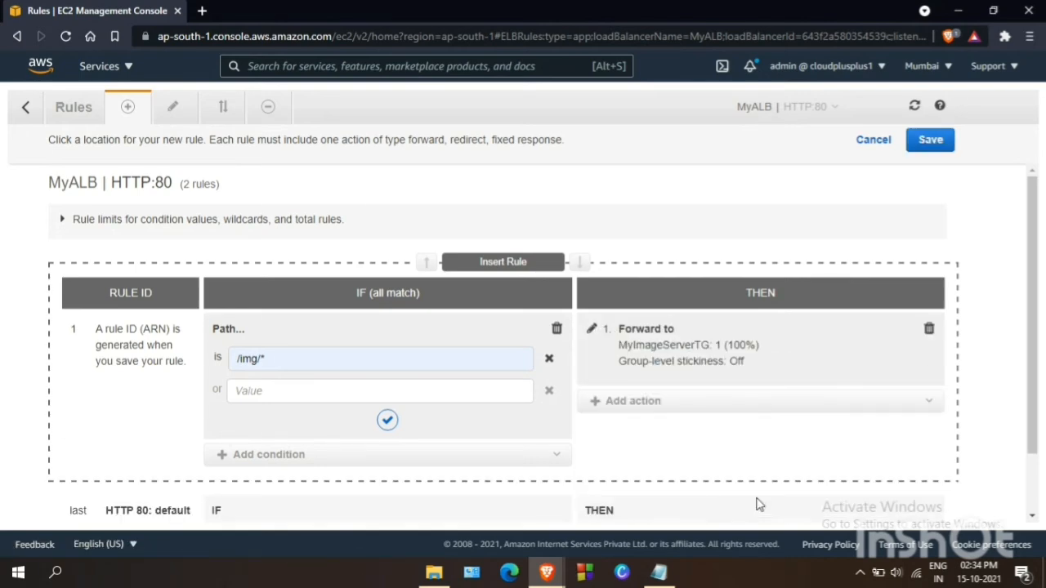
pyautogui.moveTo(1034, 381); pyautogui.dragTo(1036, 443)
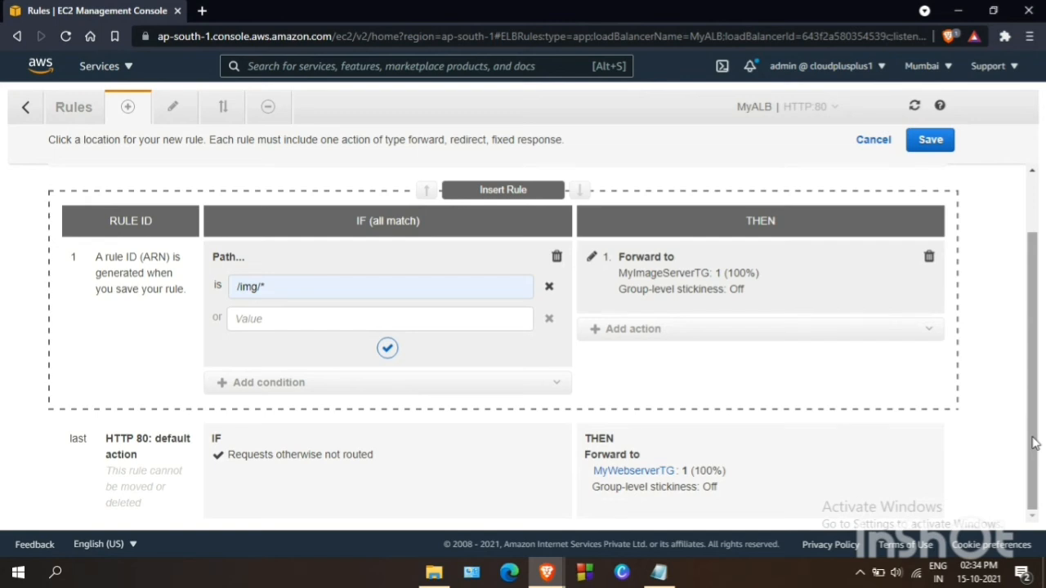
pyautogui.click(387, 348)
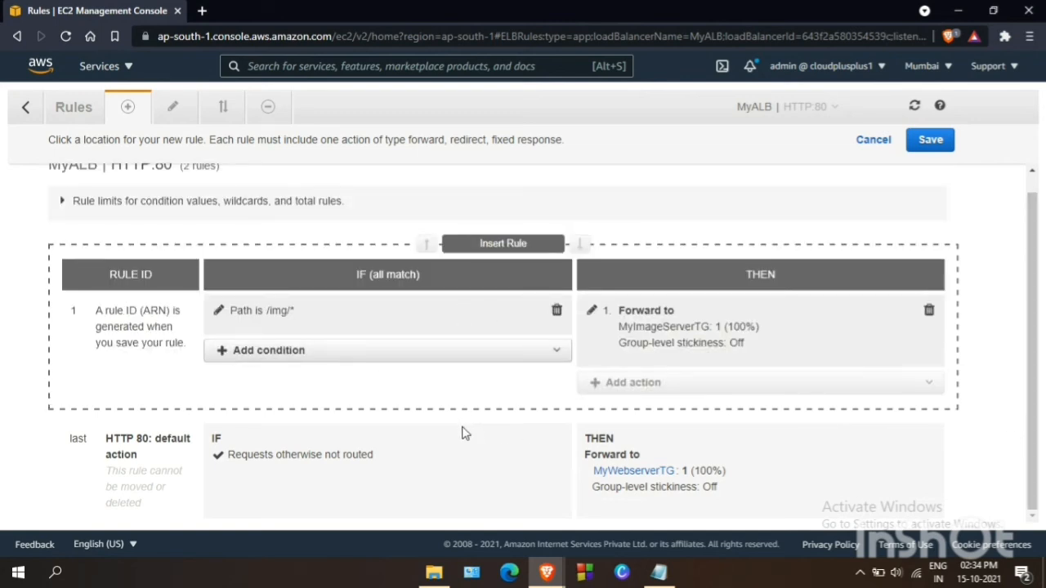
pyautogui.click(932, 140)
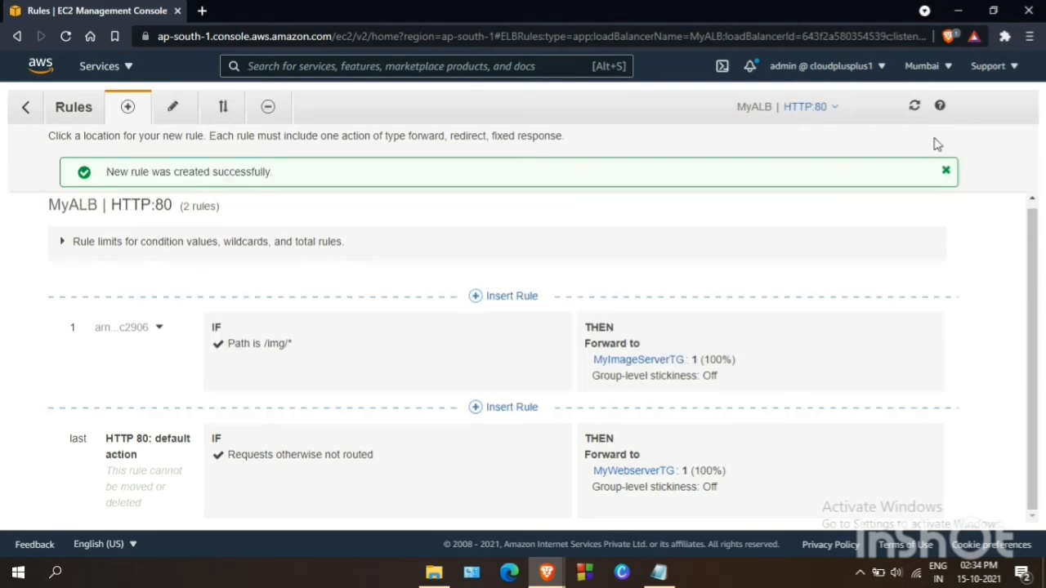
# Return to the load balancer's description, copy MyALB's DNS name, and open that address in a new browser tab.
pyautogui.click(27, 106)
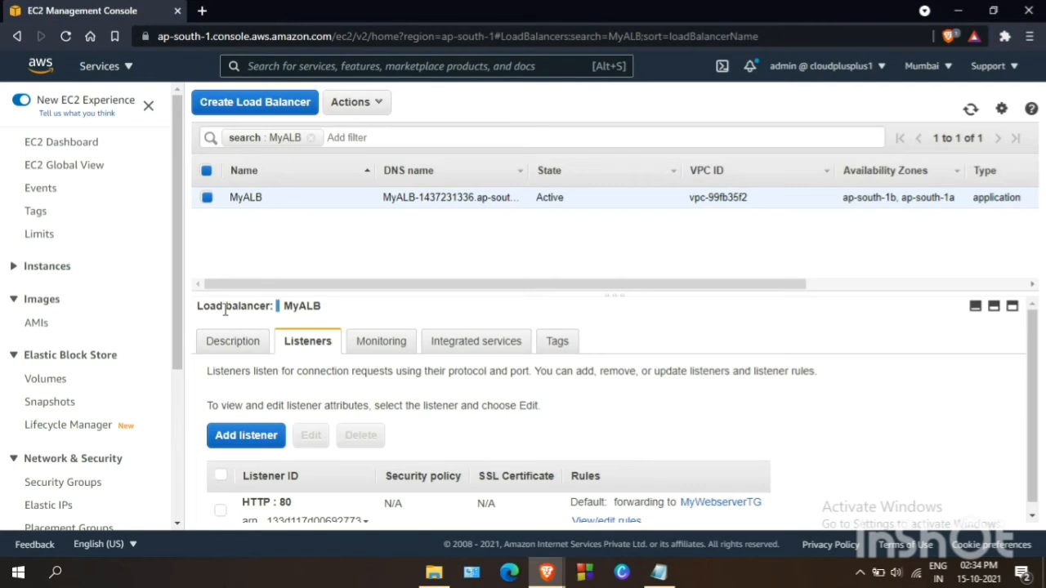
pyautogui.click(234, 342)
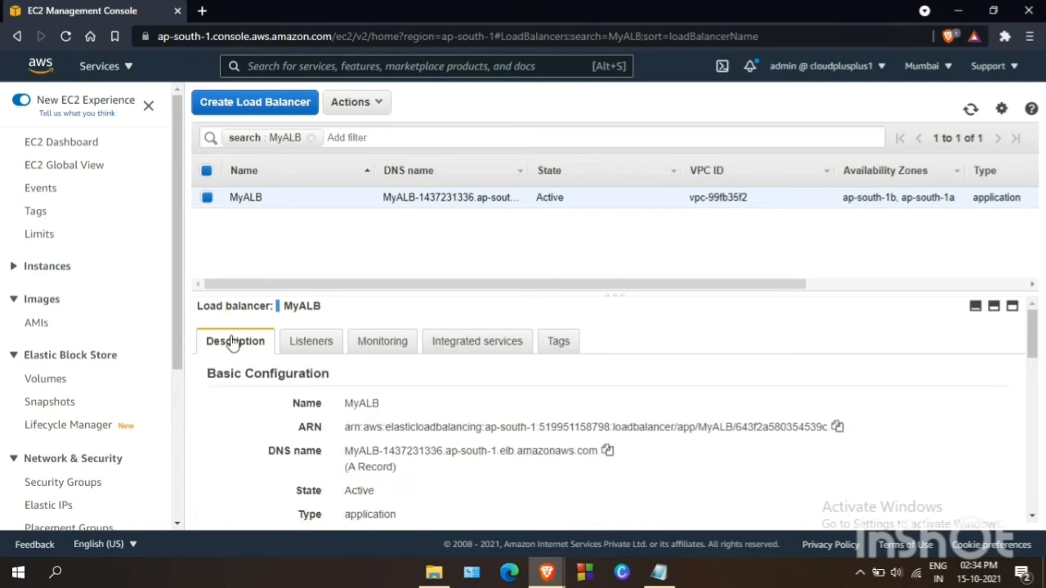
pyautogui.click(608, 453)
pyautogui.click(202, 11)
pyautogui.hotkey('ctrl', 'v')
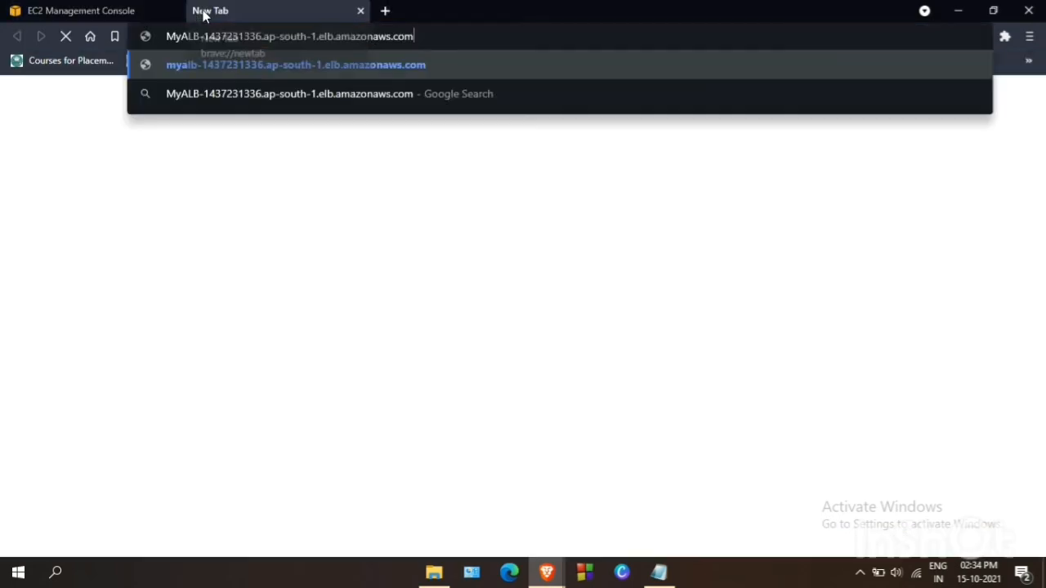
pyautogui.press('Return')
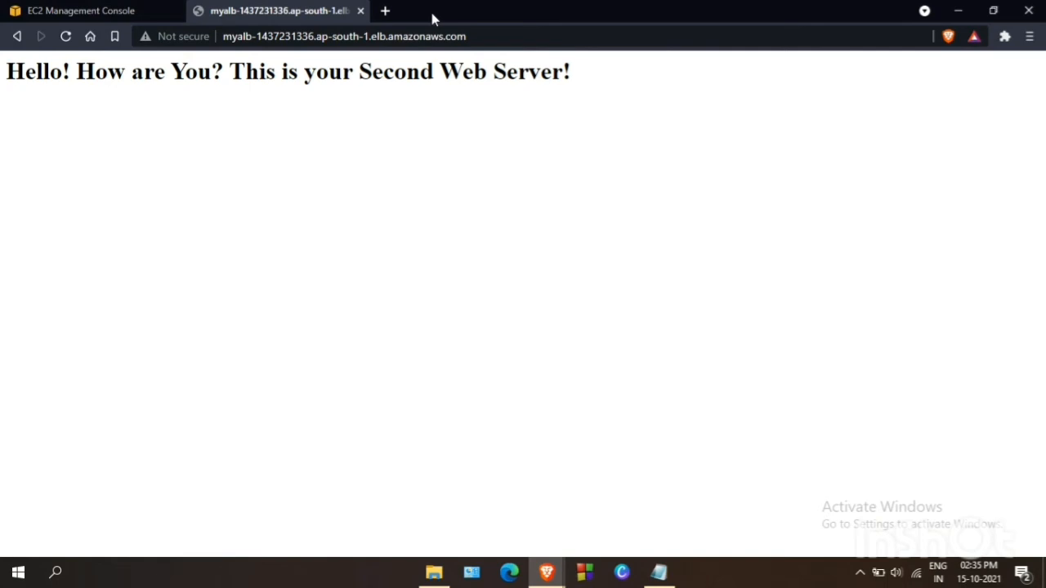
# Reload the load balancer's page and check which web server answers the request.
pyautogui.click(66, 38)
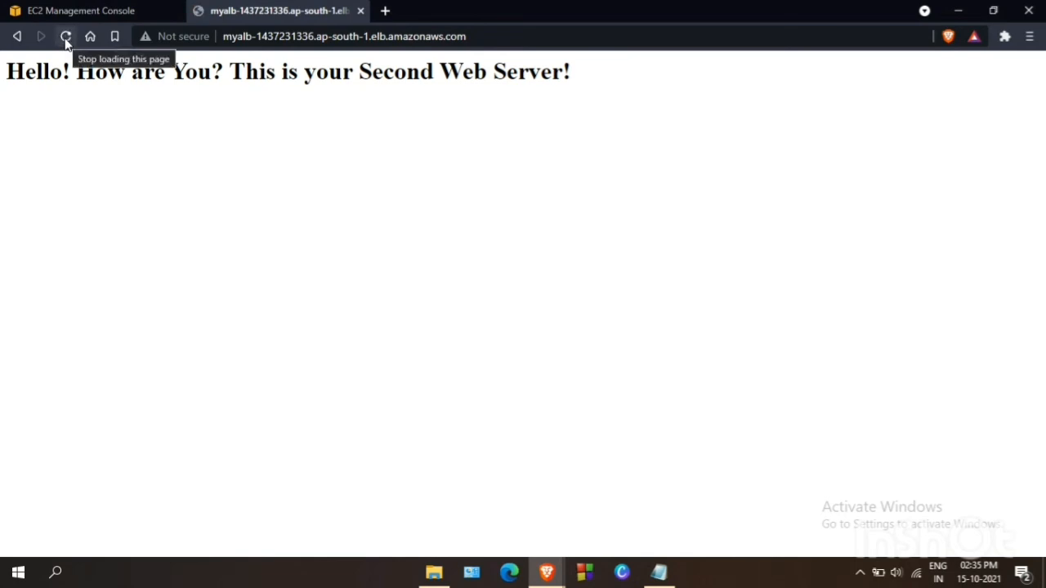
pyautogui.click(67, 43)
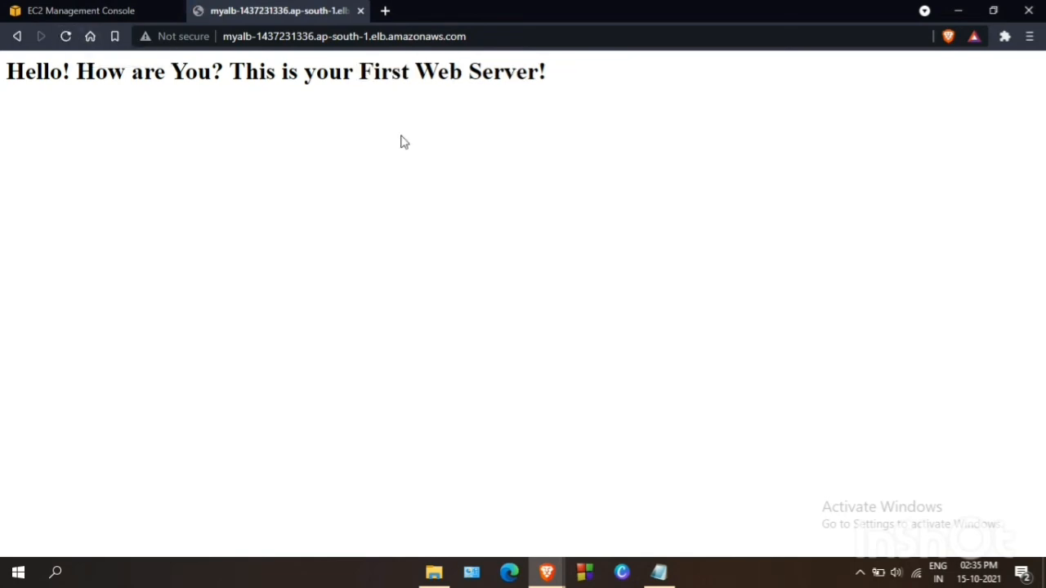
pyautogui.moveTo(360, 78); pyautogui.dragTo(535, 91)
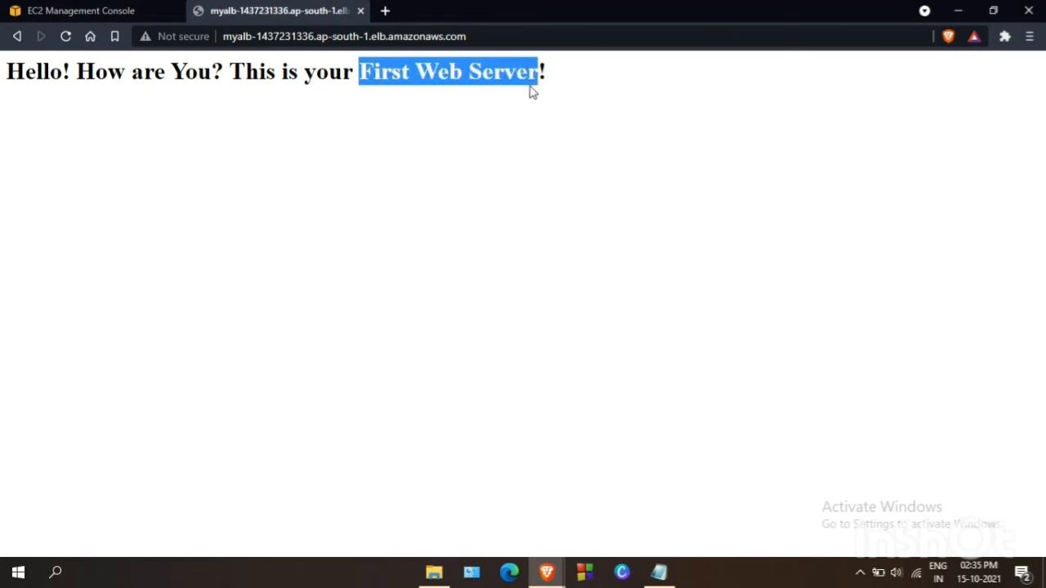
# Reload the load balancer's root page once more to check that requests alternate between the two web servers.
pyautogui.click(432, 106)
pyautogui.click(68, 36)
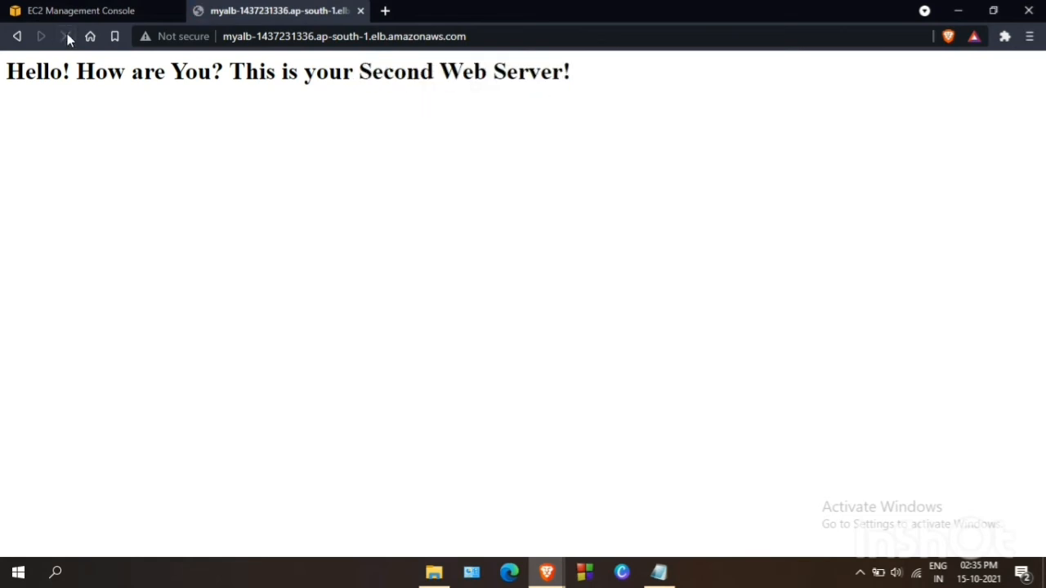
pyautogui.moveTo(362, 70); pyautogui.dragTo(562, 77)
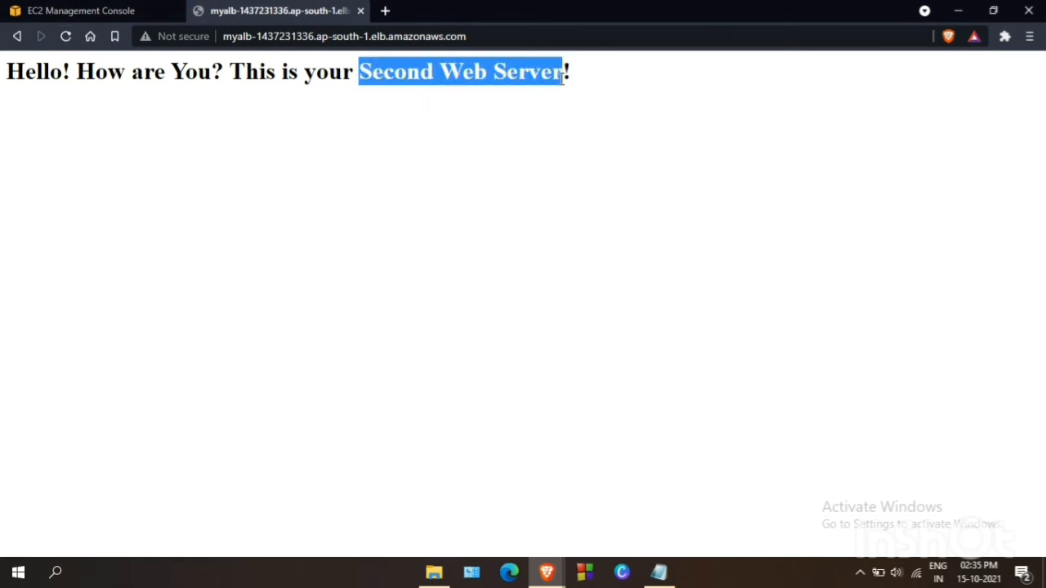
pyautogui.click(447, 156)
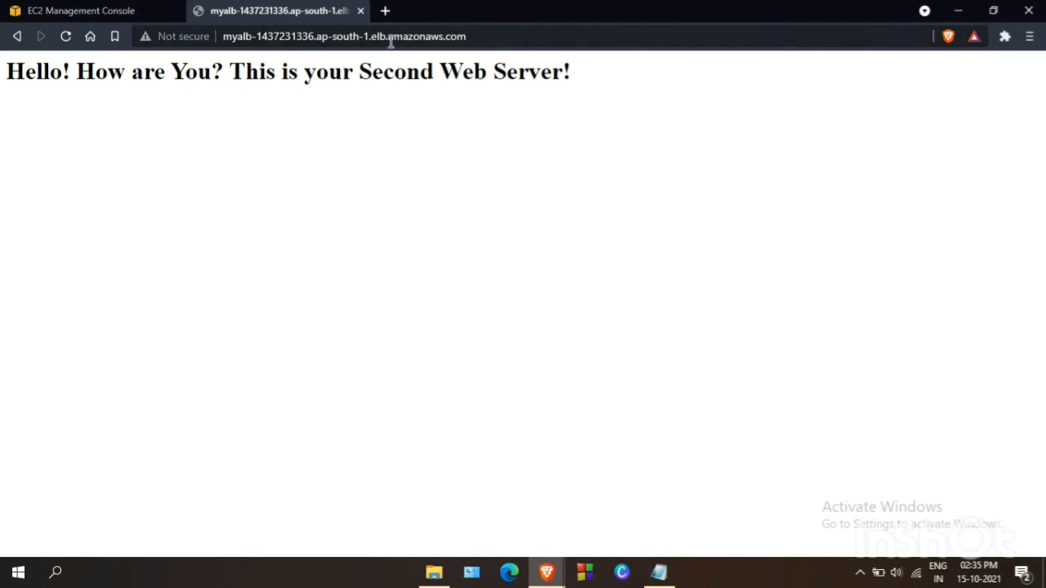
# Open the /img/ path on the load balancer's address and check which image server answers.
pyautogui.click(492, 41)
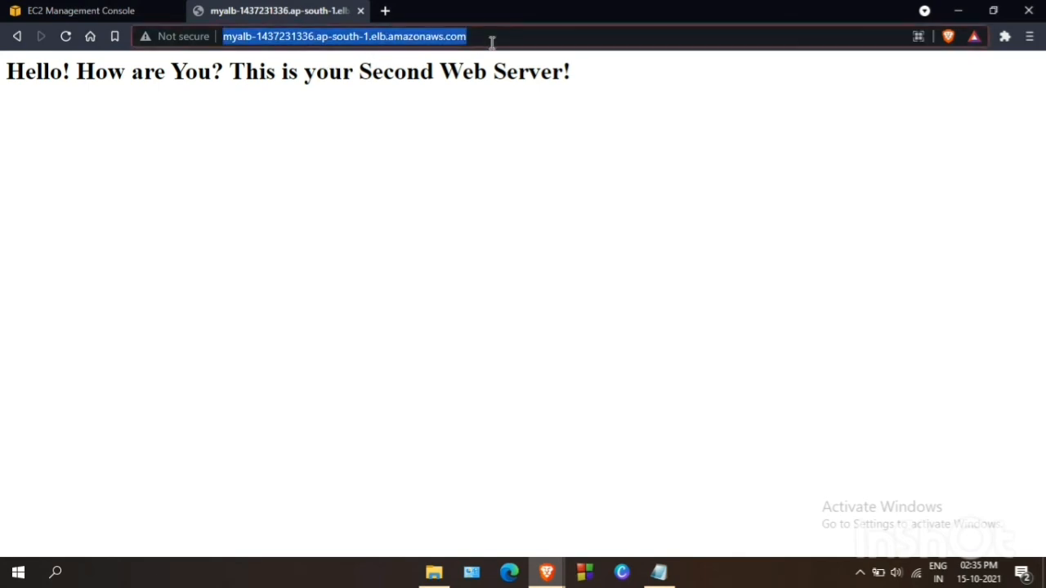
pyautogui.click(491, 39)
pyautogui.write('/img')
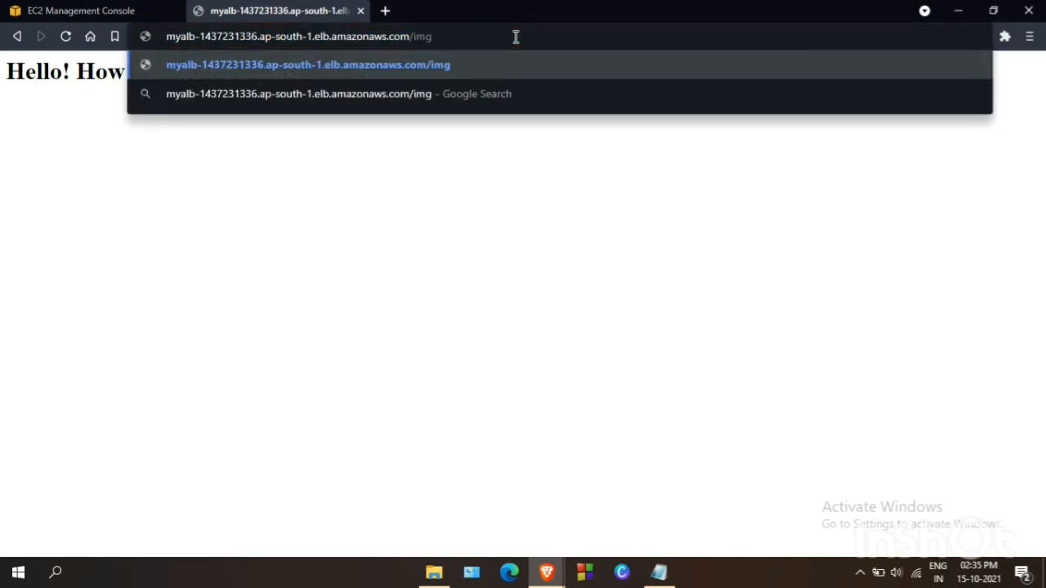
pyautogui.write('/')
pyautogui.press('Return')
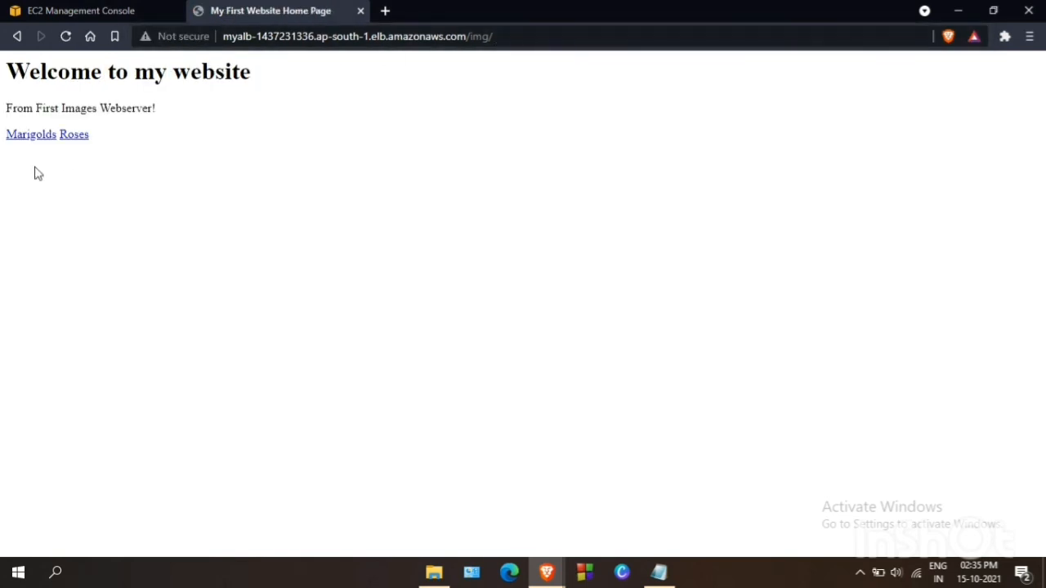
pyautogui.moveTo(103, 138); pyautogui.dragTo(2, 108)
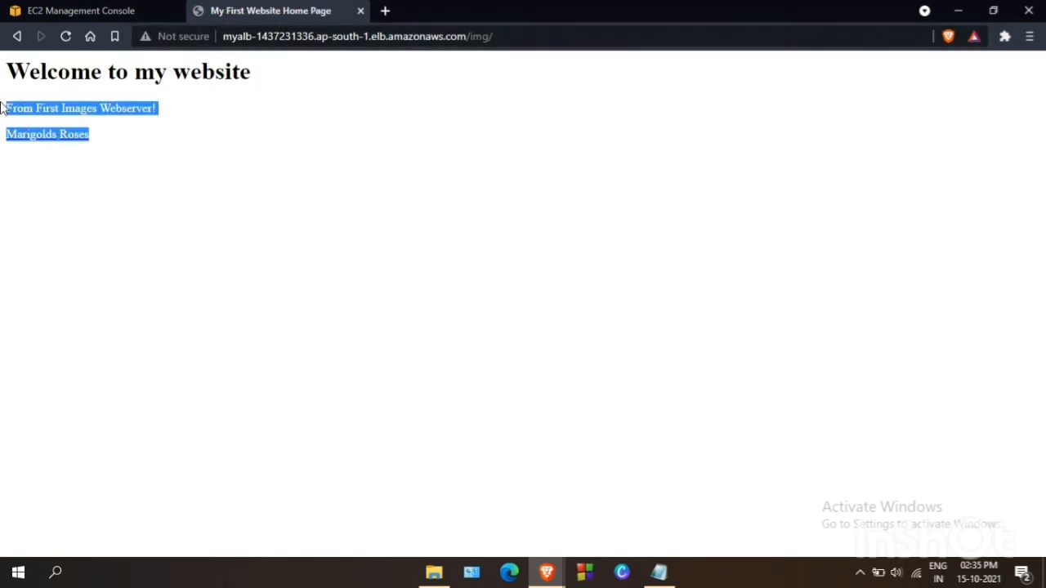
pyautogui.click(184, 131)
# Reload the /img/ page to check that requests alternate between the two image servers.
pyautogui.click(65, 36)
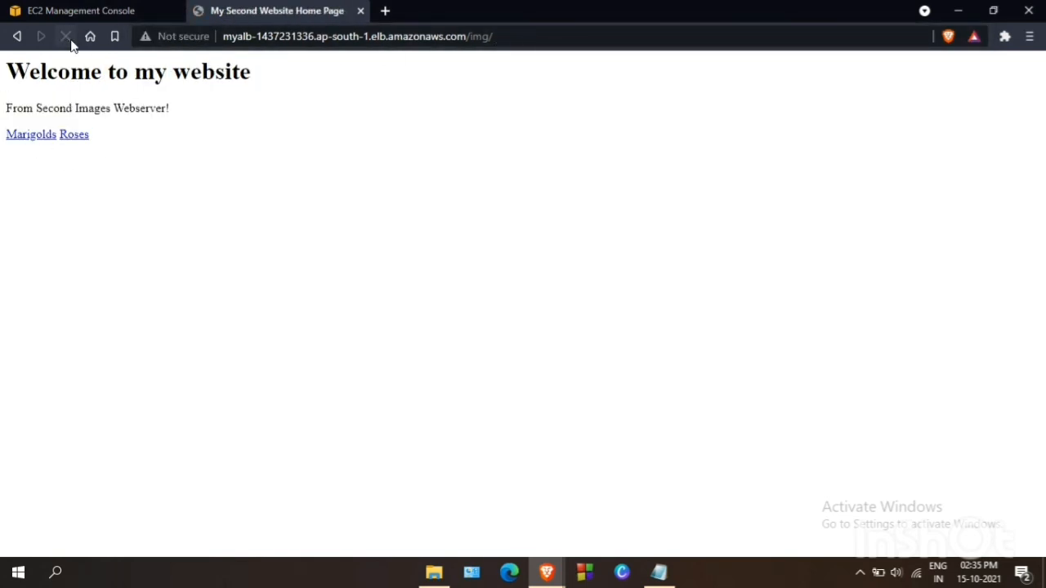
pyautogui.moveTo(1, 107); pyautogui.dragTo(96, 145)
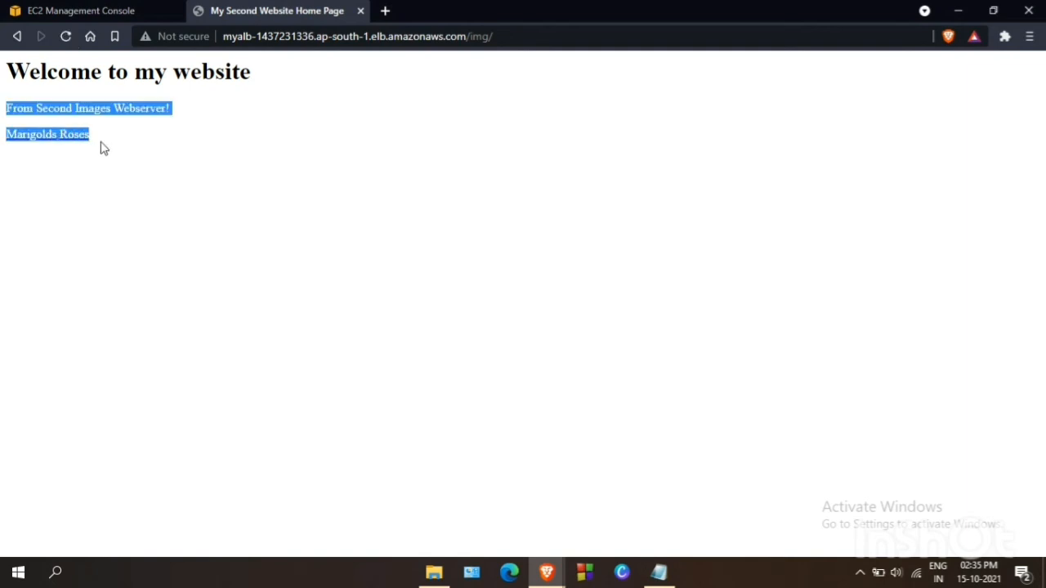
pyautogui.click(220, 169)
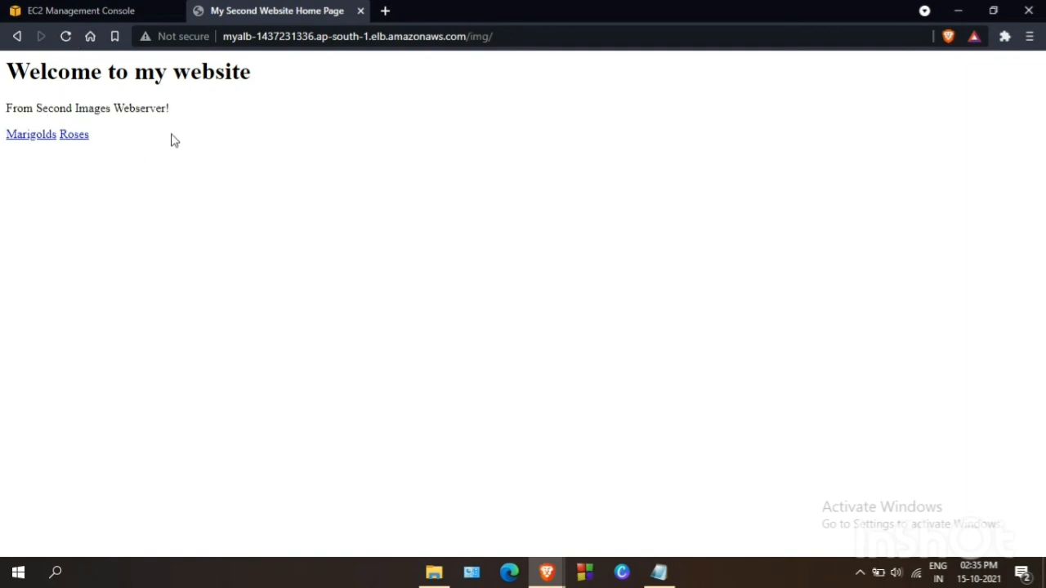
# Close the test page and delete the MyALB load balancer.
pyautogui.click(360, 10)
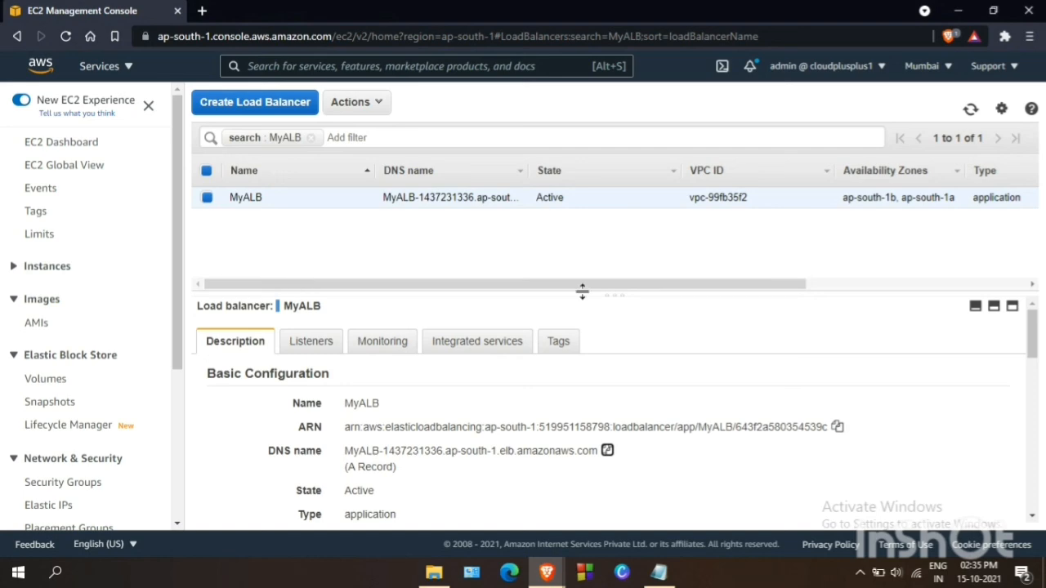
pyautogui.click(352, 101)
pyautogui.click(360, 248)
pyautogui.click(705, 361)
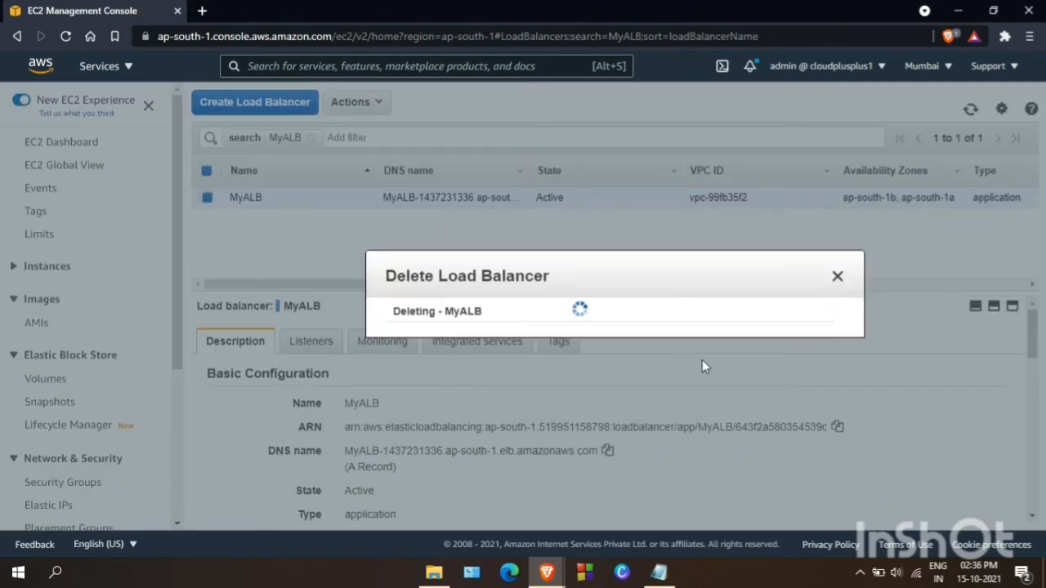
# Terminate all four EC2 instances: FirstWebserver, SecondWebserver, Imageserver1 and Imageserver2.
pyautogui.click(26, 268)
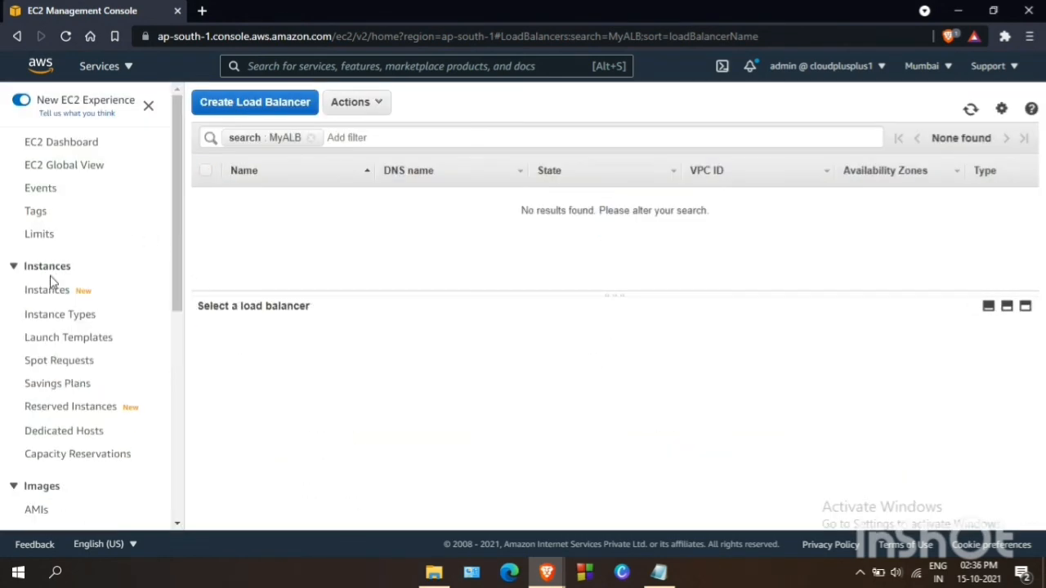
pyautogui.click(49, 293)
pyautogui.click(204, 159)
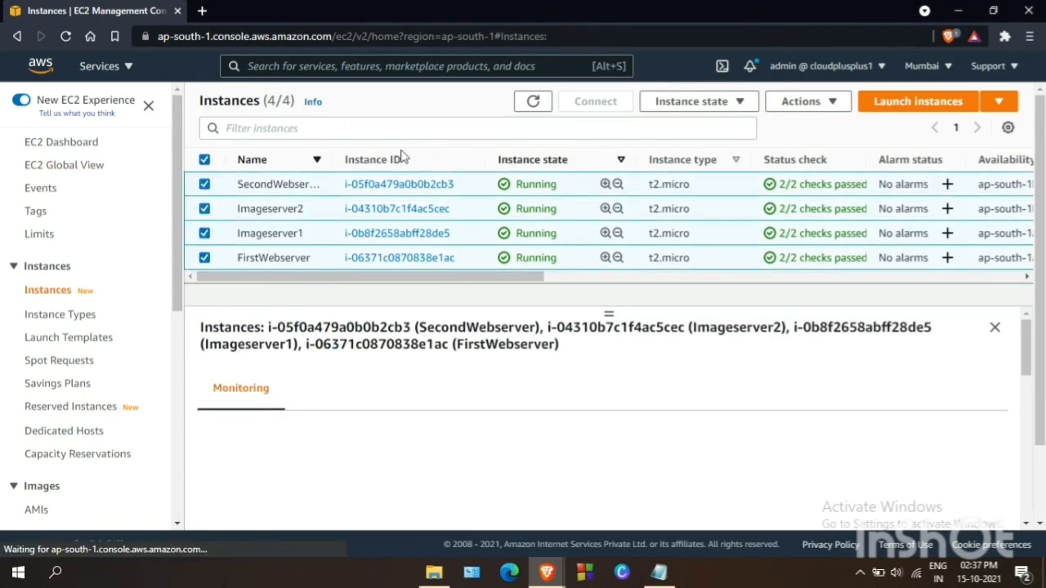
pyautogui.click(740, 101)
pyautogui.click(687, 222)
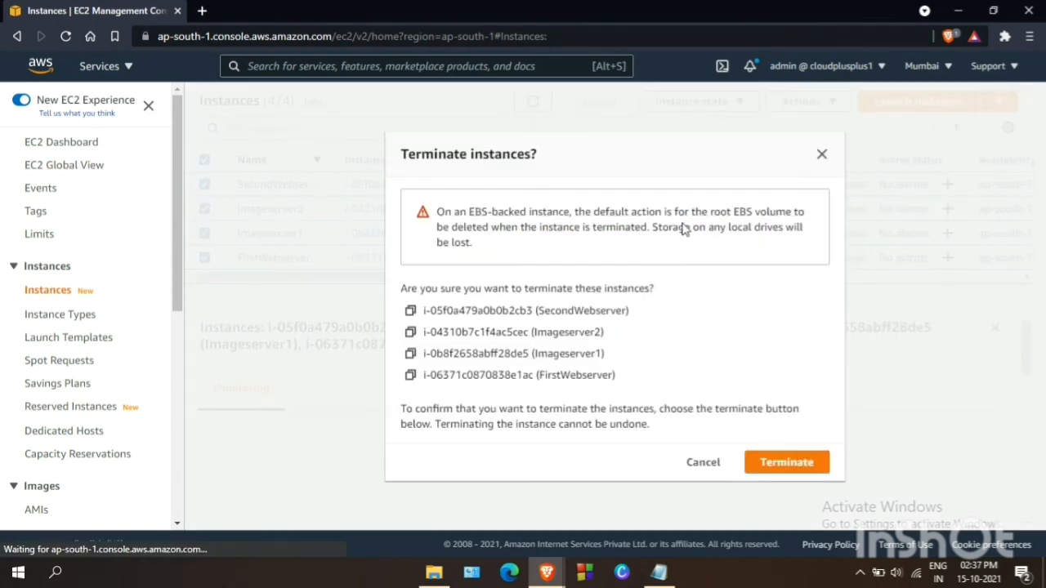
pyautogui.click(774, 463)
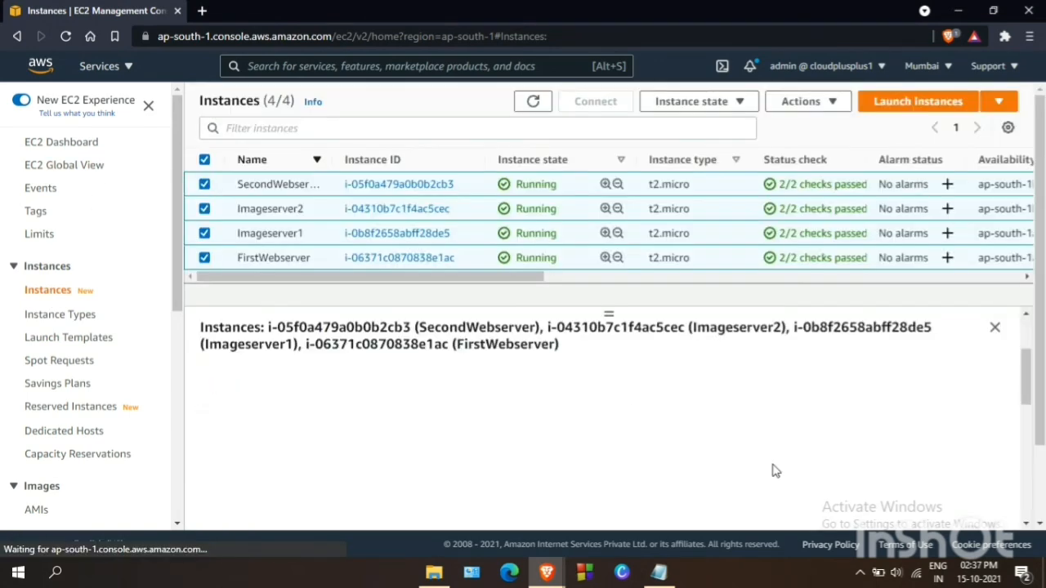
# Delete the MyImageServerTG and MyWebserverTG target groups.
pyautogui.scroll(-5, 103, 376)
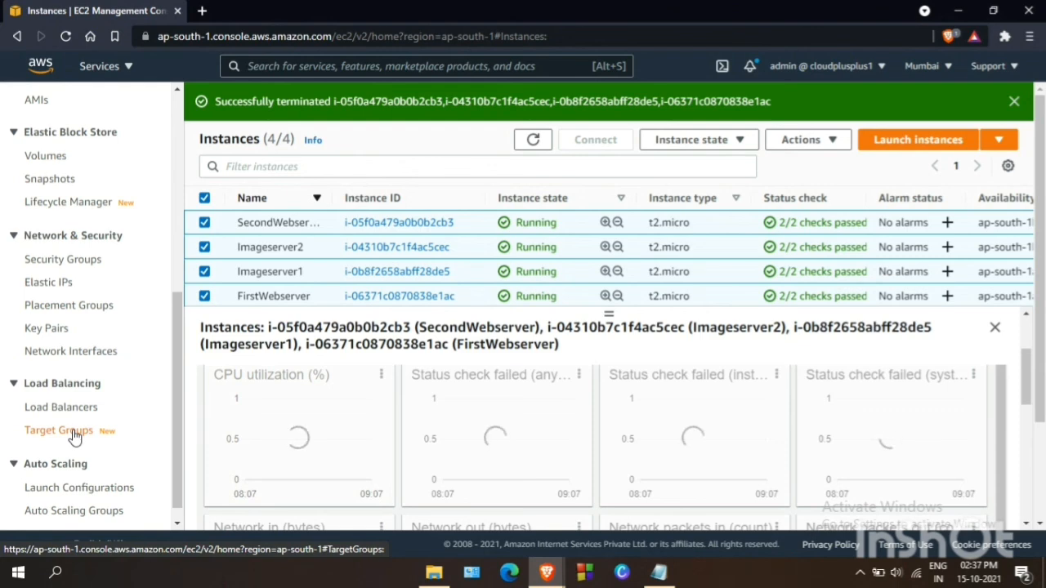
pyautogui.click(74, 438)
pyautogui.click(235, 257)
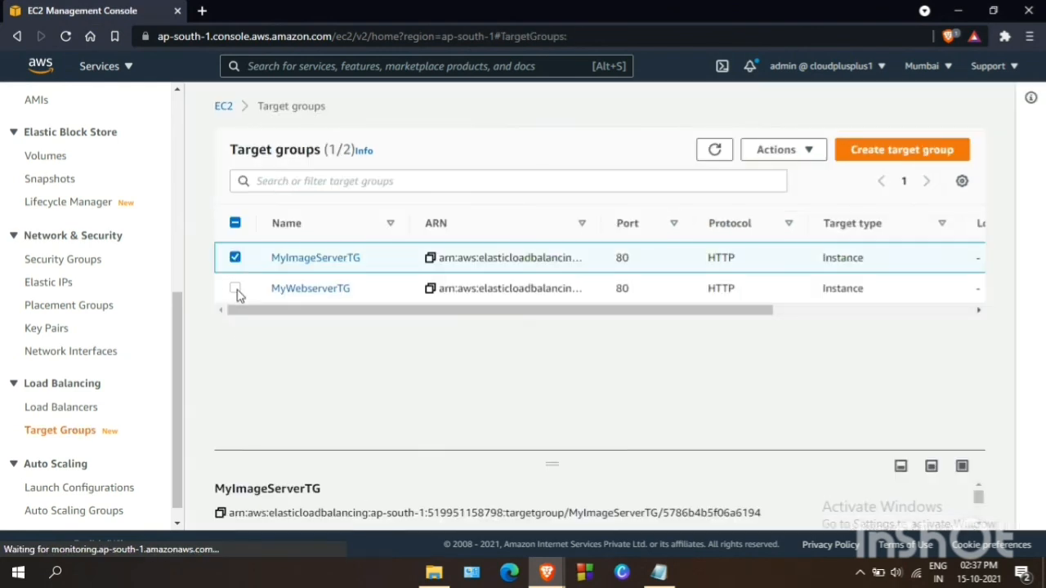
pyautogui.click(234, 288)
pyautogui.click(789, 151)
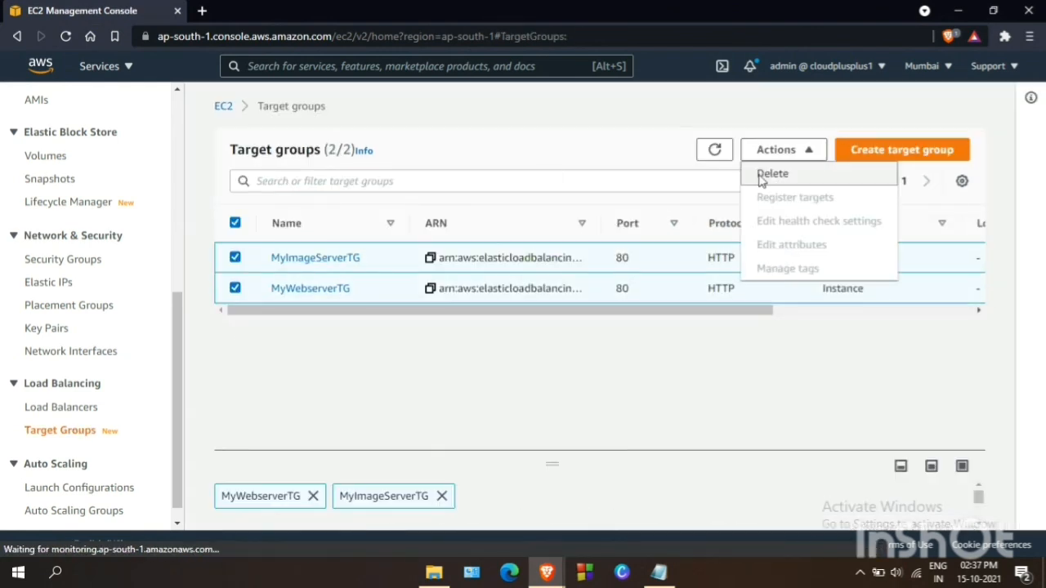
pyautogui.click(761, 175)
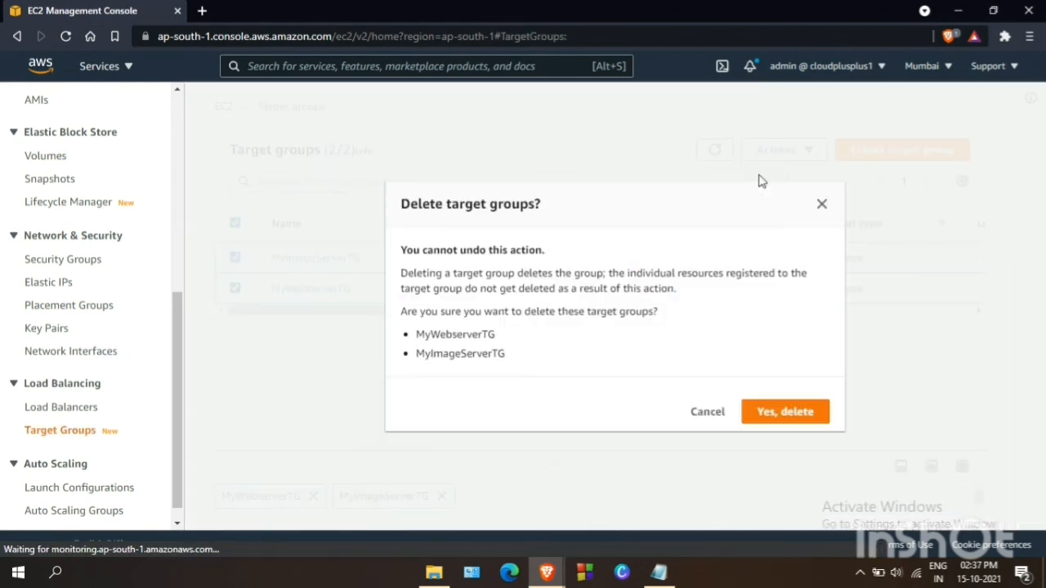
pyautogui.click(783, 412)
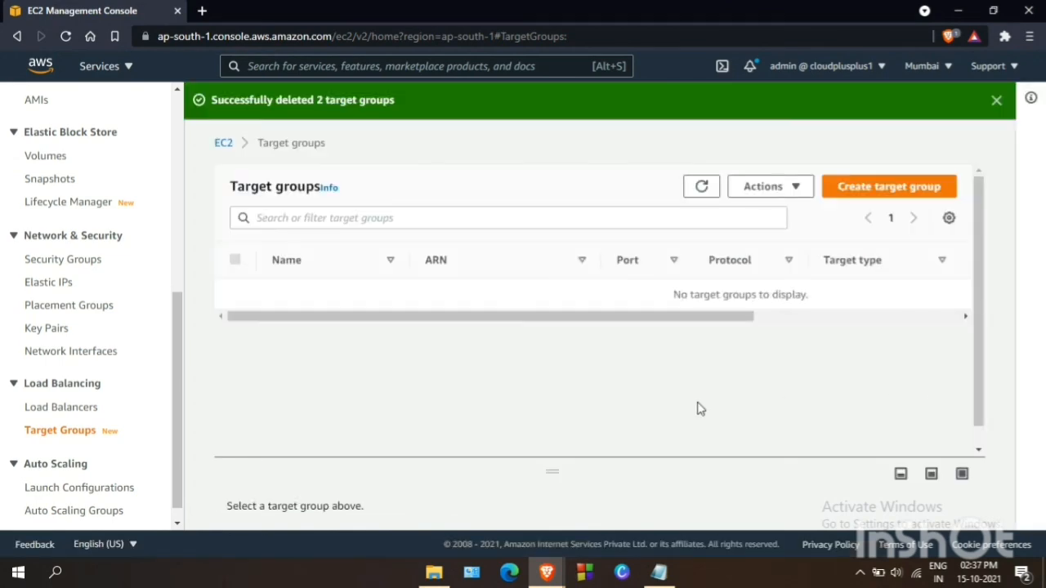